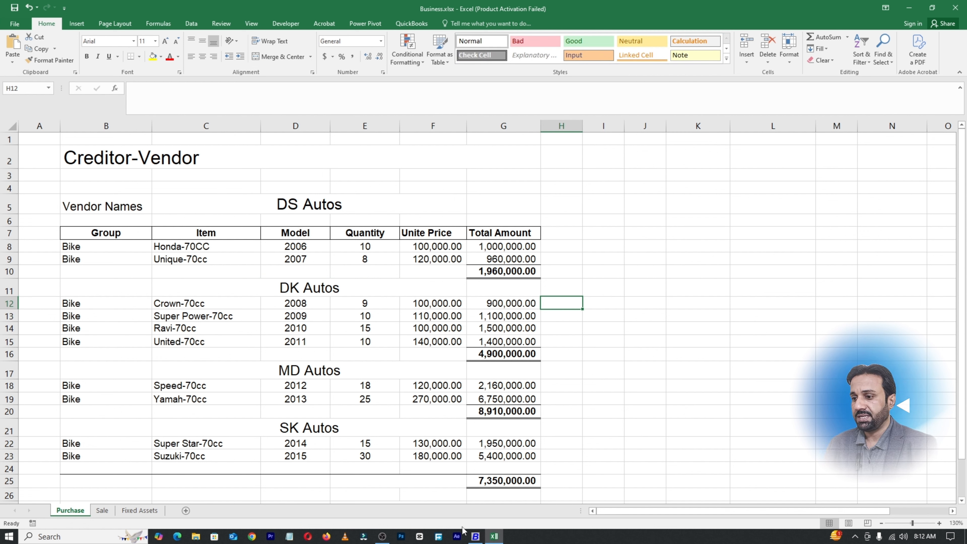
# Switch from the Excel purchase sheet to the Busy accounting window
pyautogui.click(475, 537)
# In Accounts features, untick full-amount allocation, pending-references date limit and bill reference narration, then save
pyautogui.click(69, 18)
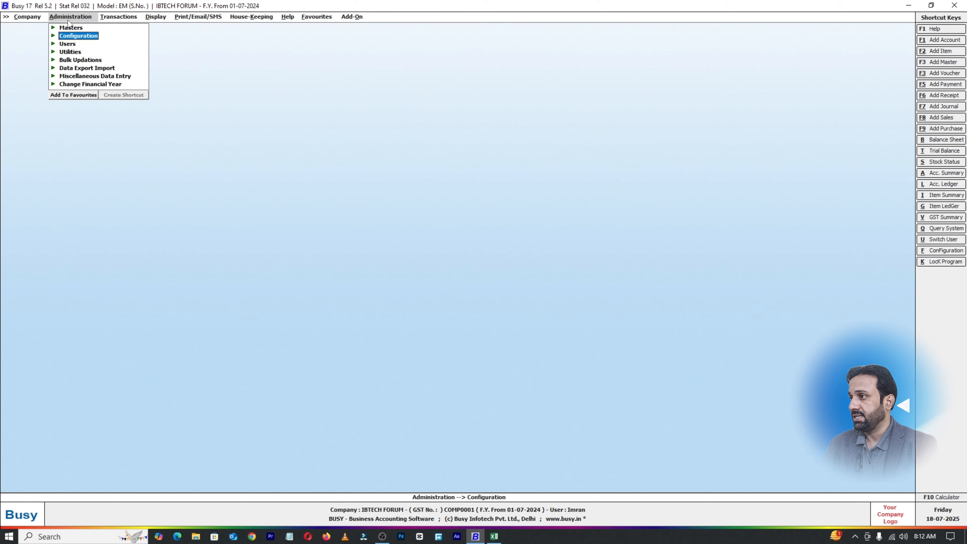
pyautogui.click(76, 35)
pyautogui.click(108, 32)
pyautogui.click(49, 118)
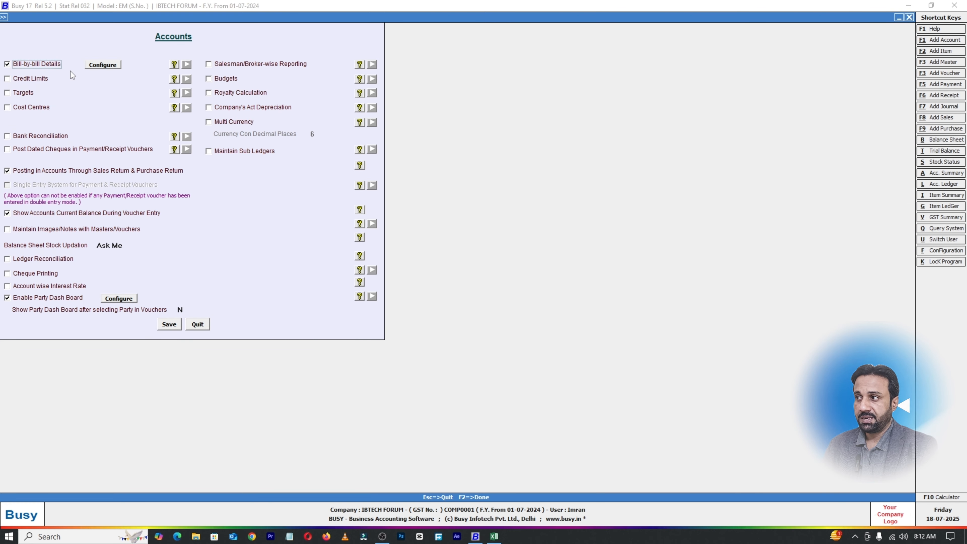
pyautogui.click(100, 64)
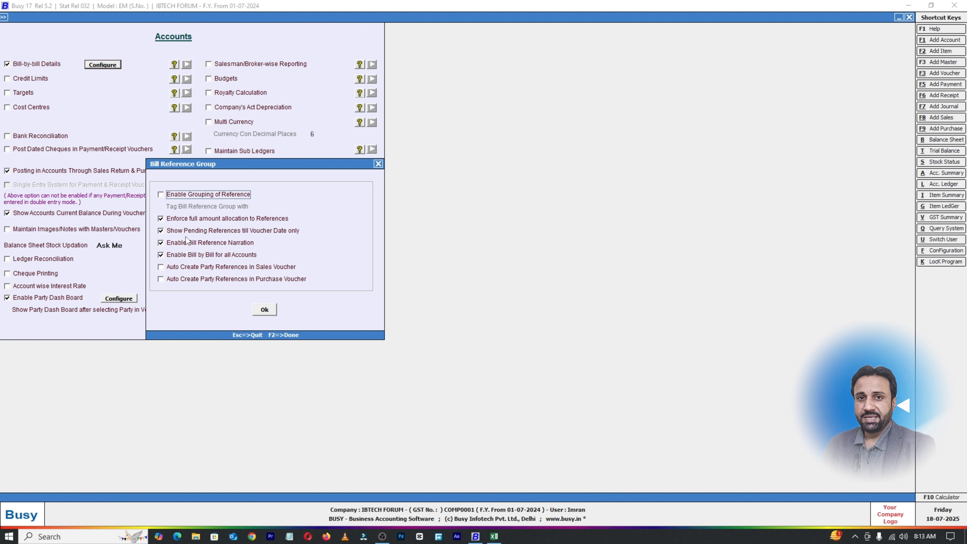
pyautogui.click(161, 219)
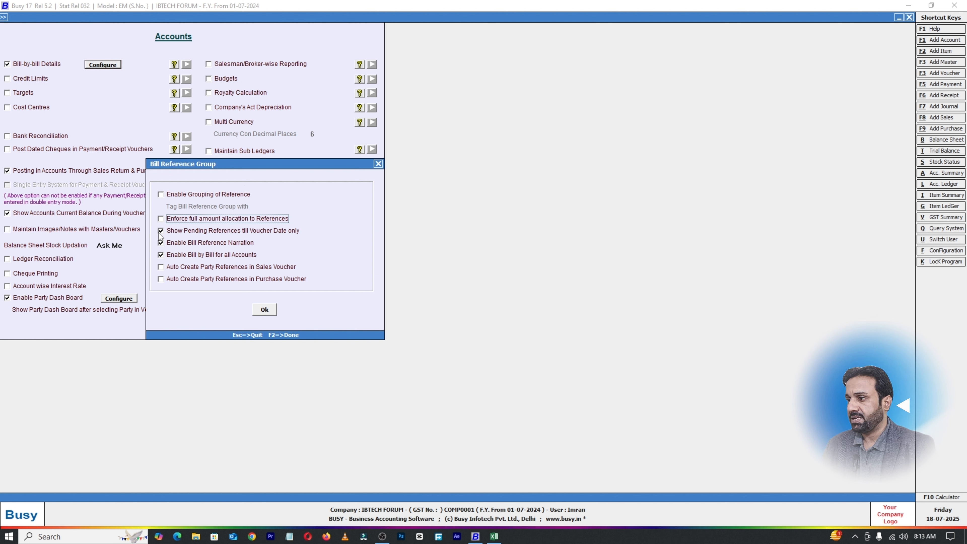
pyautogui.click(160, 232)
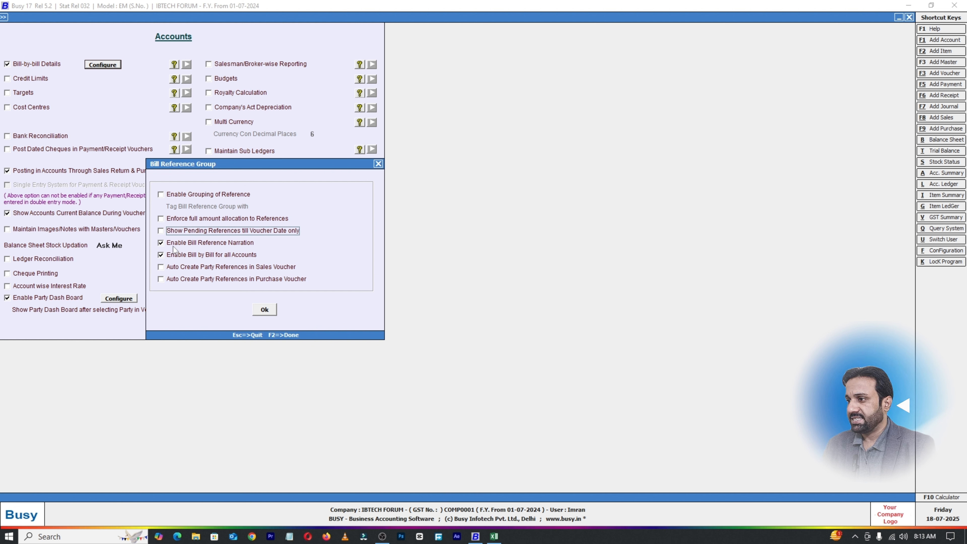
pyautogui.click(162, 245)
pyautogui.click(161, 244)
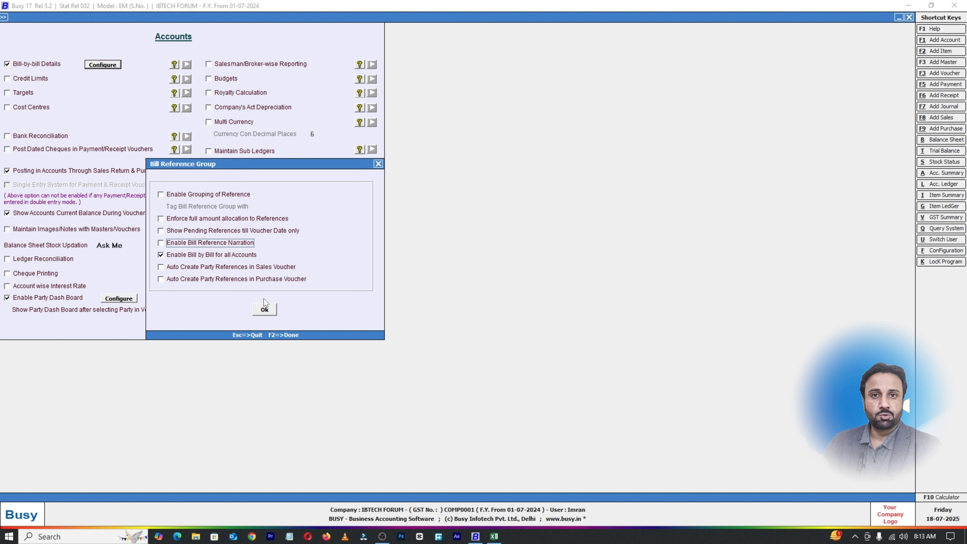
pyautogui.click(264, 310)
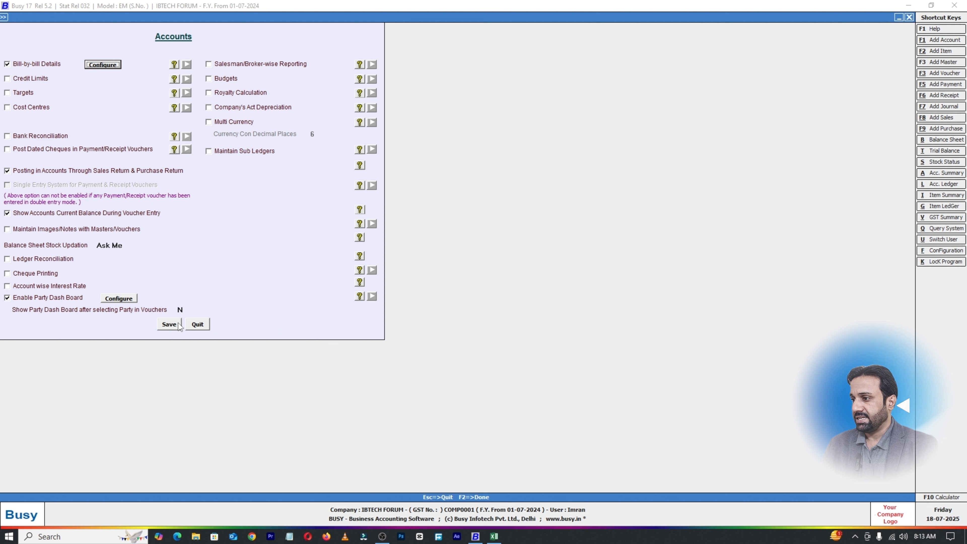
pyautogui.click(170, 324)
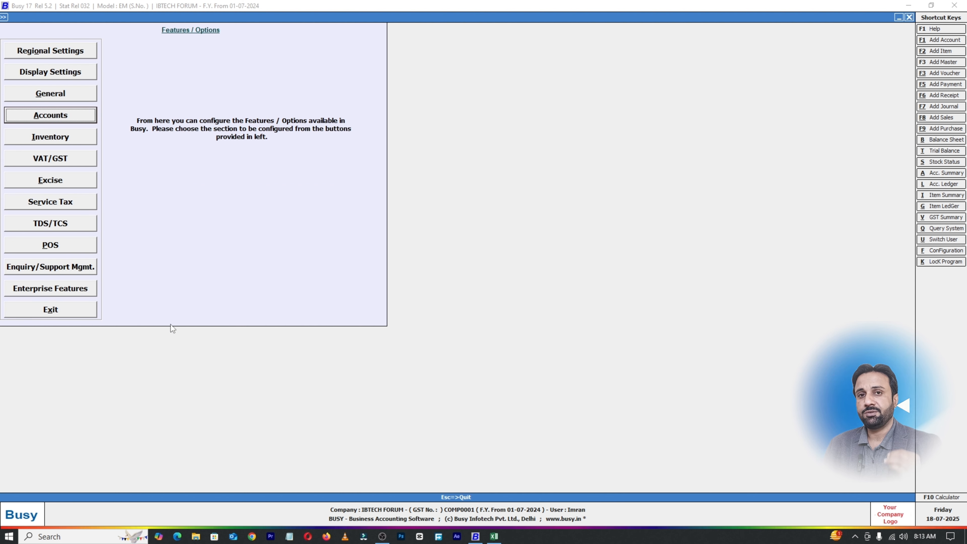
# Open the DS Autos account master from the account ledger to check bill-by-bill settings
pyautogui.press('Escape')
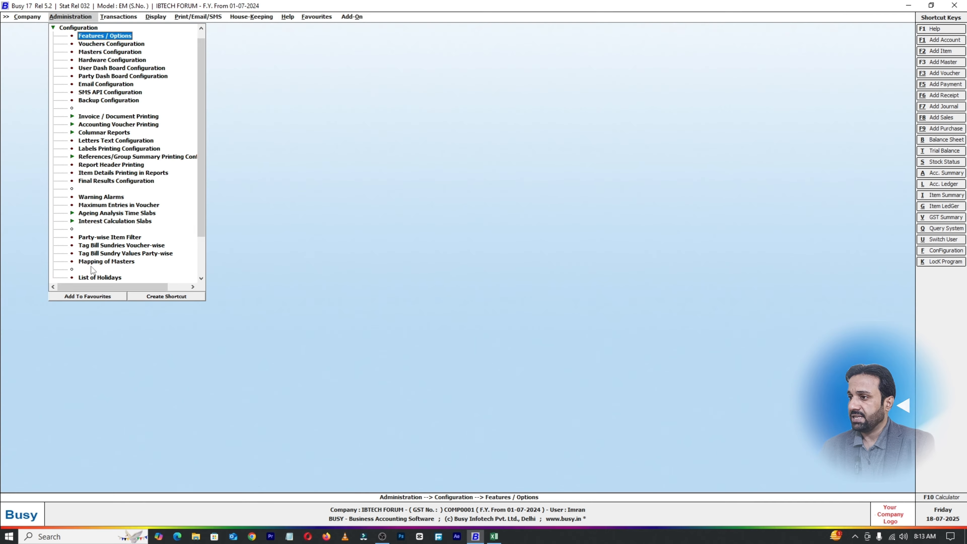
pyautogui.press('Escape')
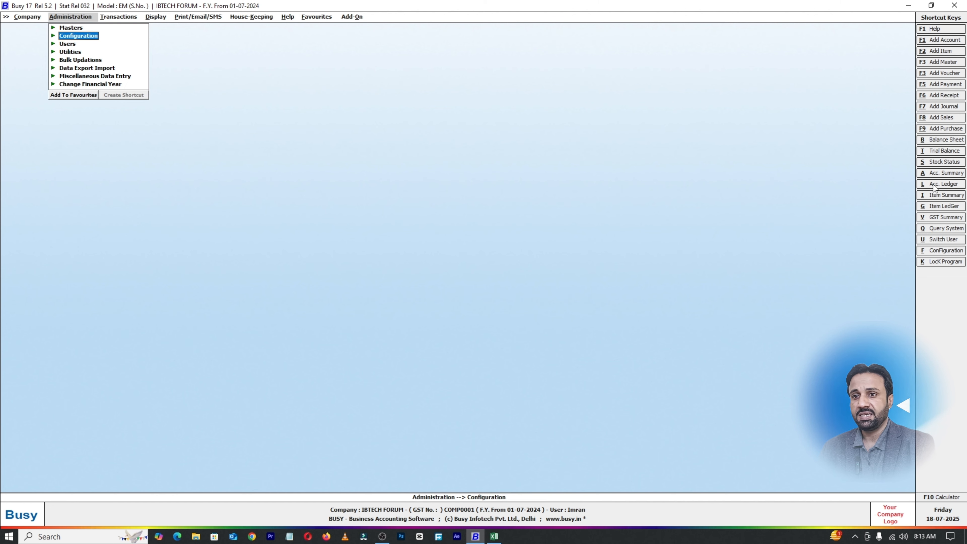
pyautogui.write('l')
pyautogui.write('ds')
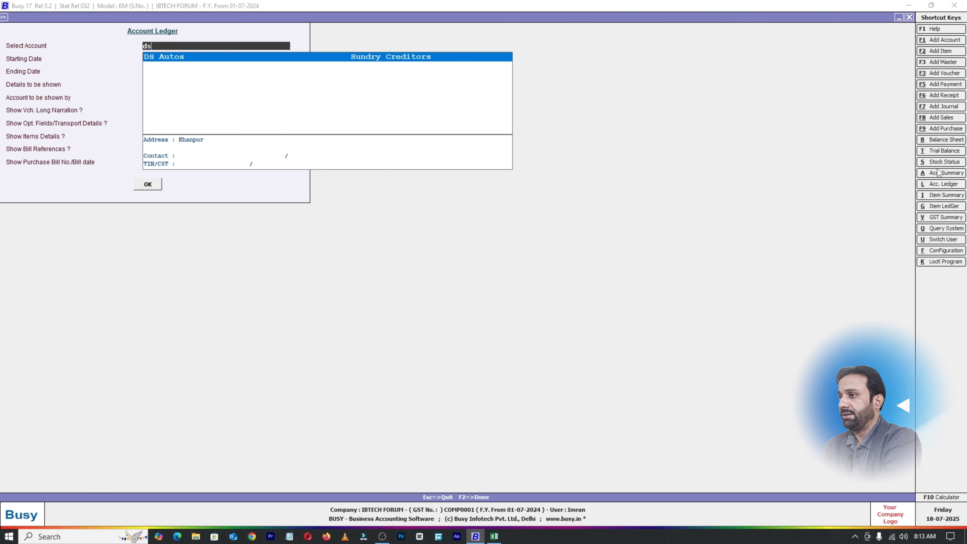
pyautogui.press('Return')
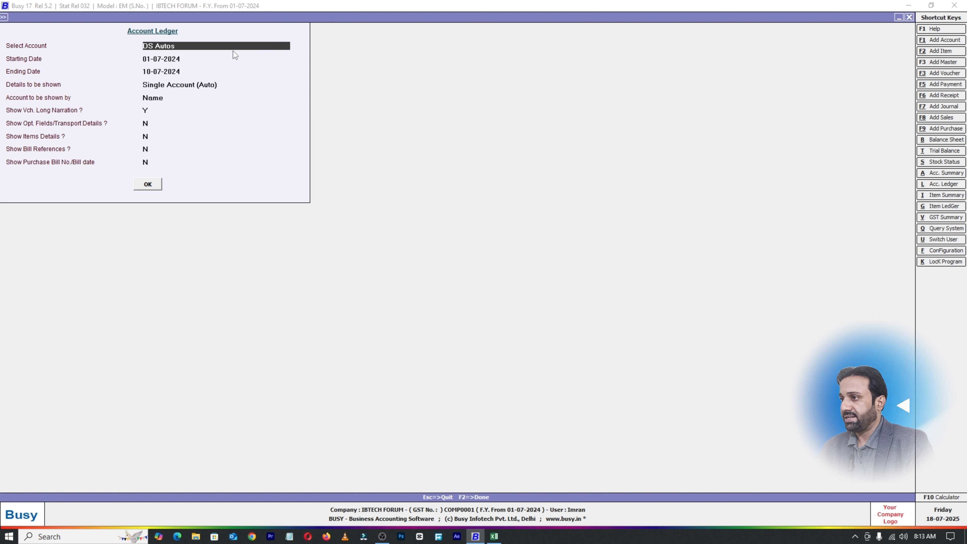
pyautogui.hotkey('alt', 'm')
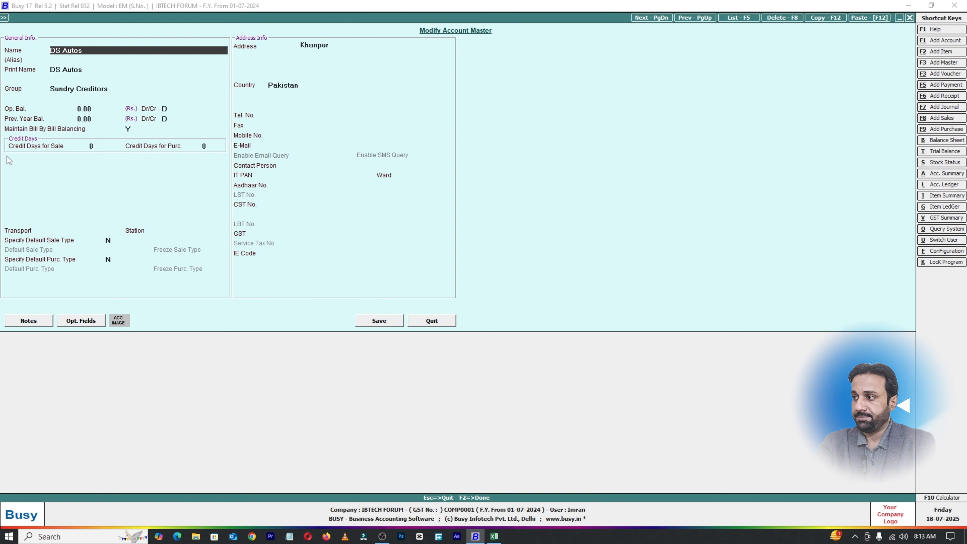
# Close the DS Autos master and back out to the main menu's close-company prompt
pyautogui.press('Print')
pyautogui.press('Escape')
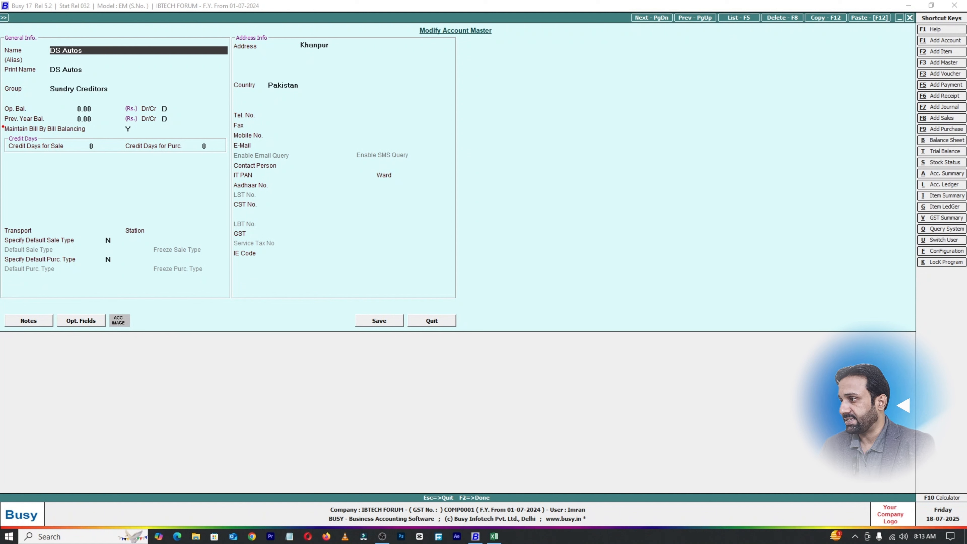
pyautogui.moveTo(2, 116); pyautogui.dragTo(189, 160)
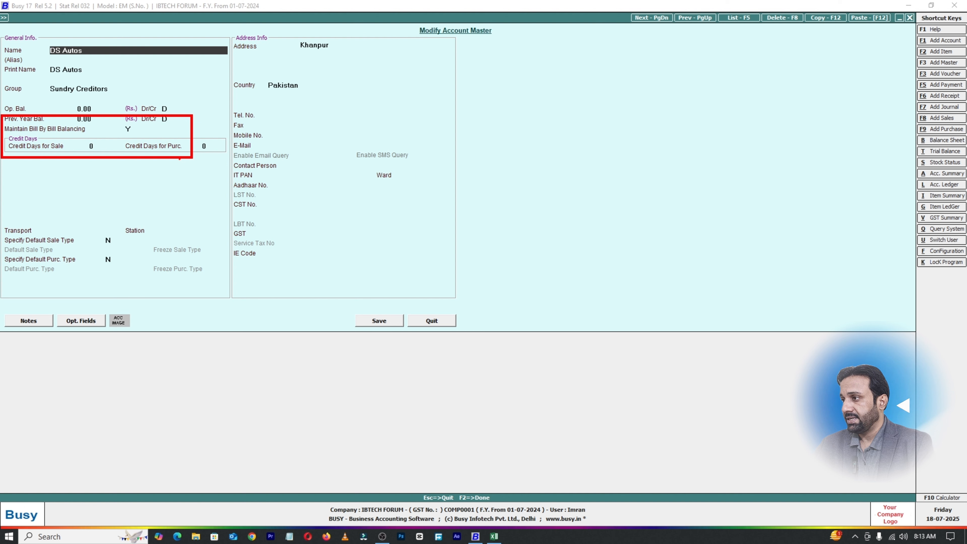
pyautogui.press('Escape')
pyautogui.press('Escape')
pyautogui.press('Return')
pyautogui.press('Escape')
pyautogui.press('Escape')
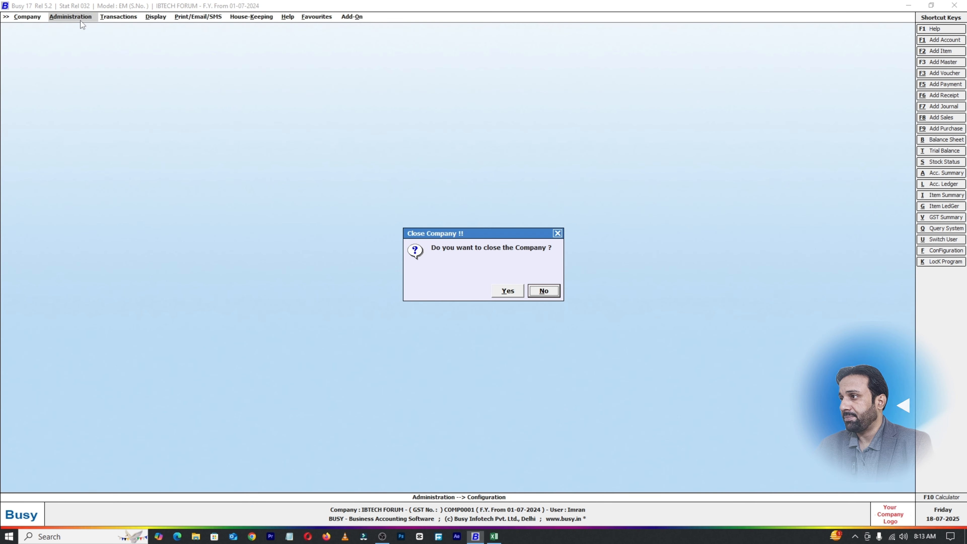
pyautogui.press('Escape')
# Keep the company open, untick Bill-by-bill Details in Accounts features, and save
pyautogui.click(80, 19)
pyautogui.click(102, 37)
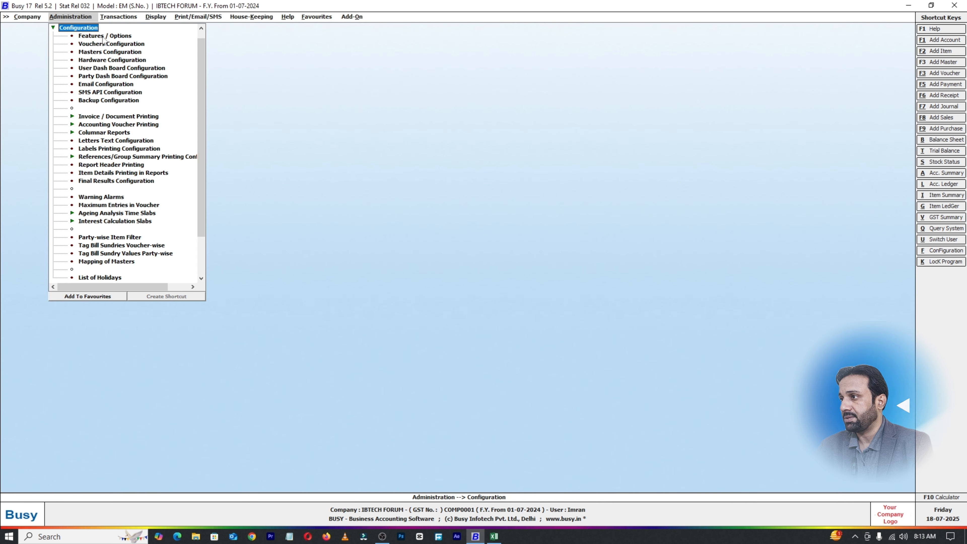
pyautogui.click(103, 37)
pyautogui.click(45, 113)
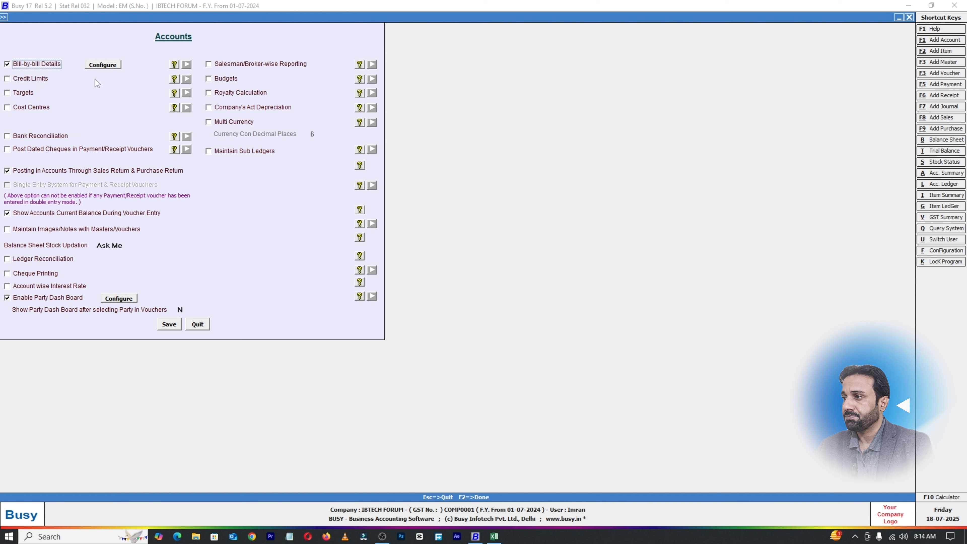
pyautogui.click(7, 64)
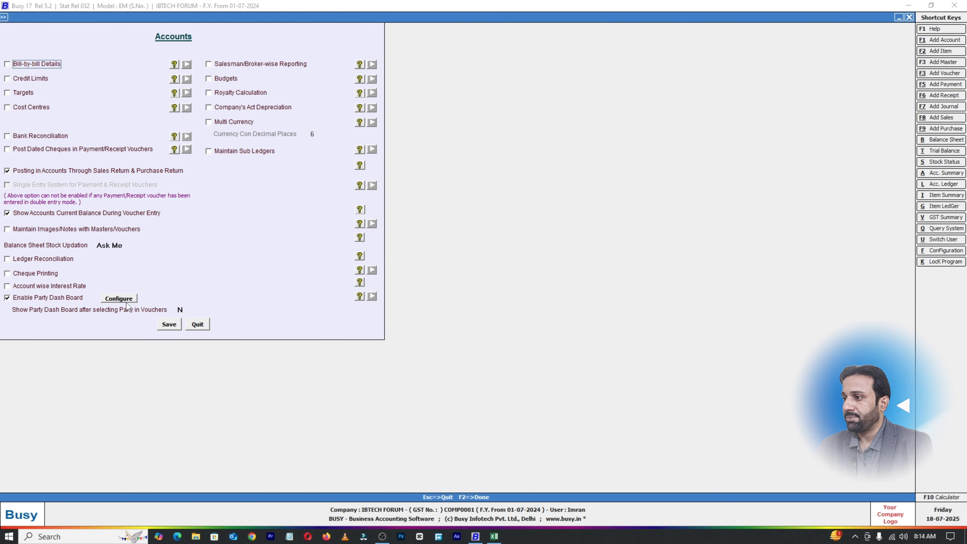
pyautogui.click(174, 329)
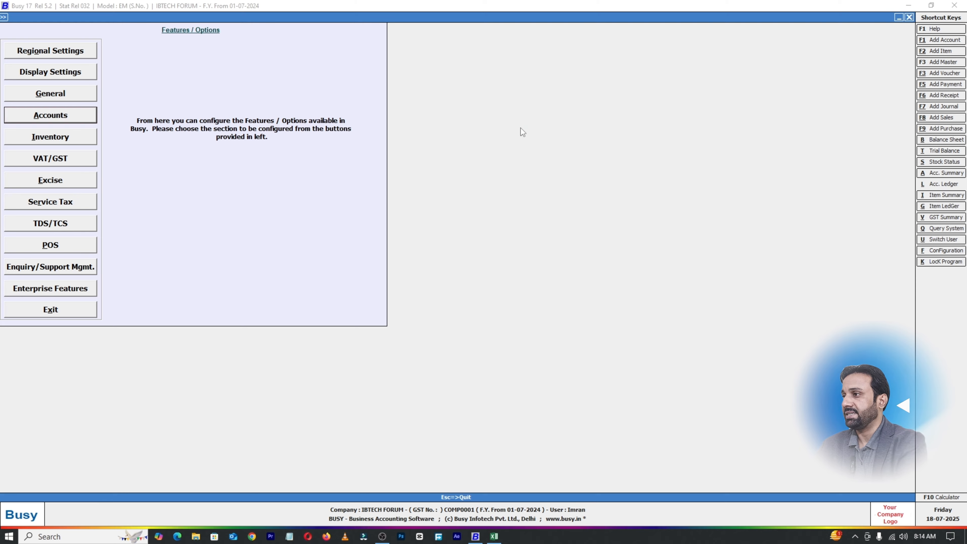
# Check the DK Autos master without the balancing field, then re-enable Bill-by-bill Details
pyautogui.hotkey('alt', 'm')
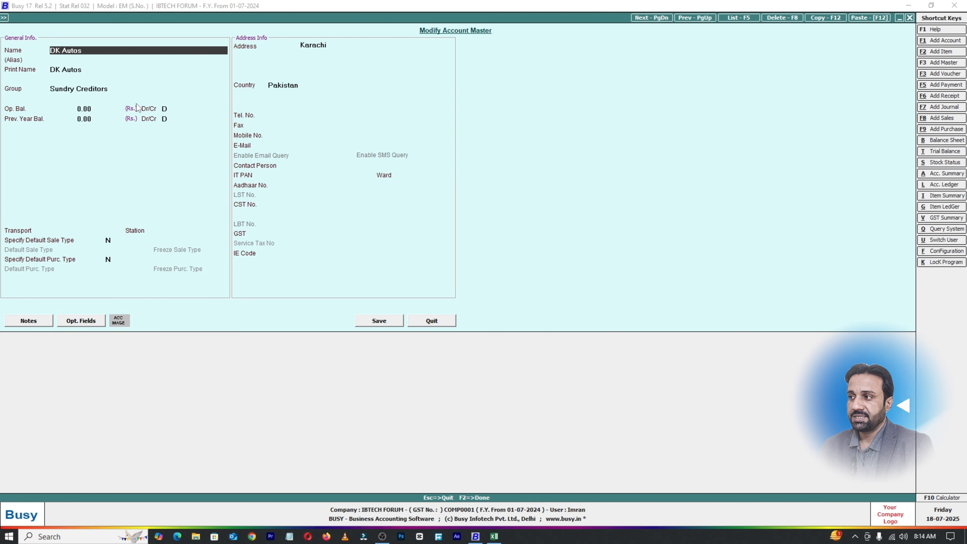
pyautogui.press('Escape')
pyautogui.press('Escape')
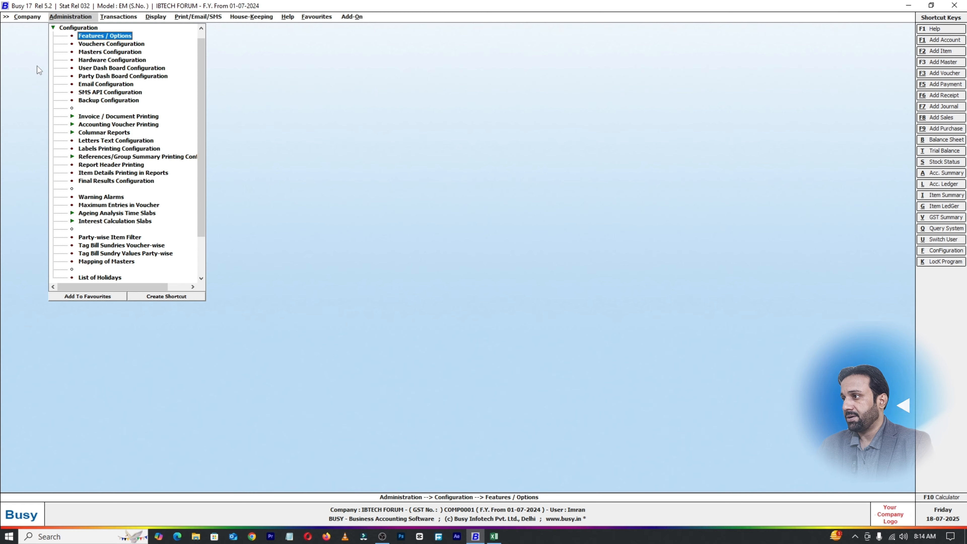
pyautogui.click(95, 37)
pyautogui.click(50, 115)
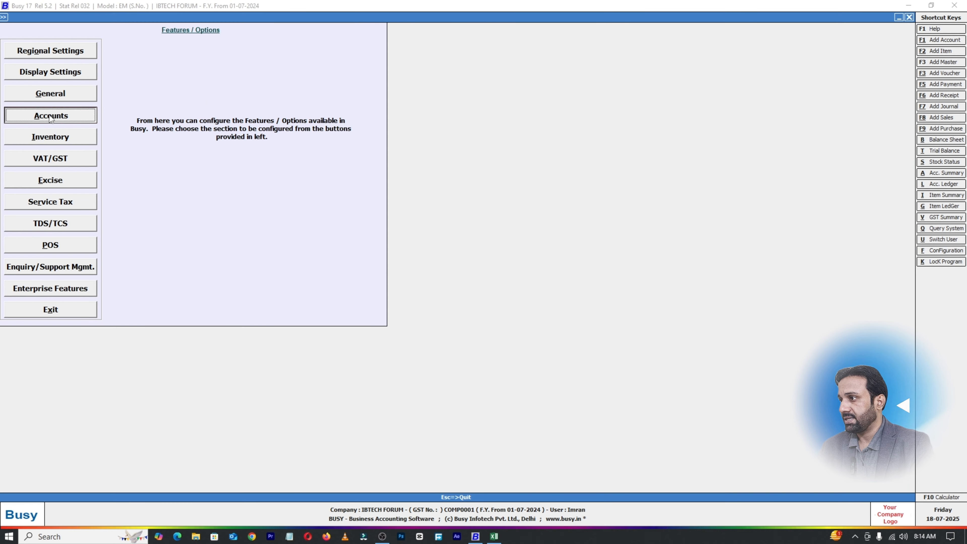
pyautogui.click(8, 64)
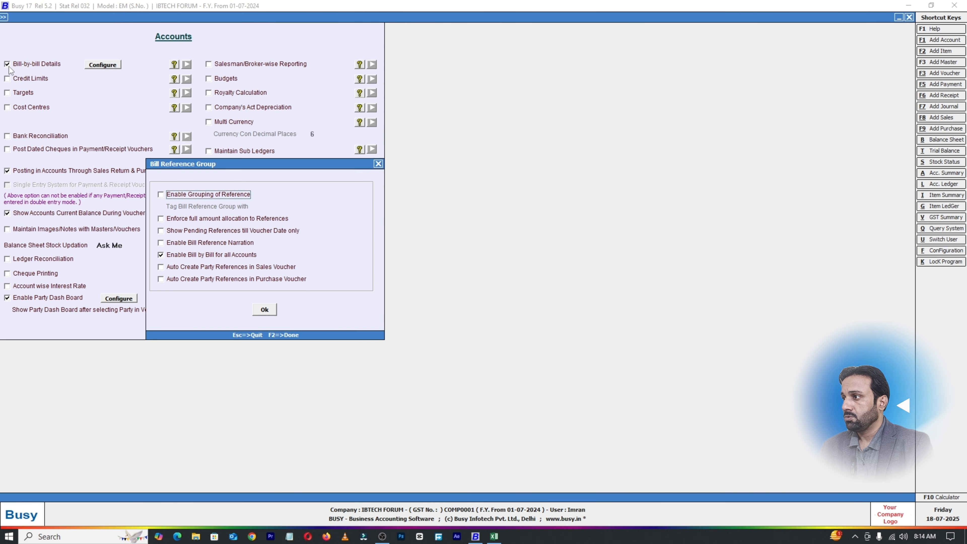
pyautogui.click(259, 311)
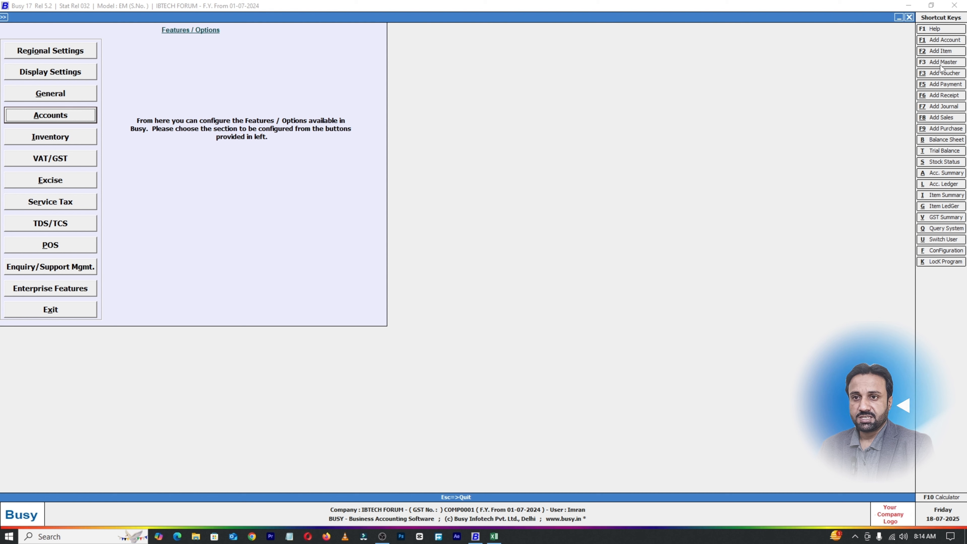
# Toggle DK Autos' bill-by-bill balancing to N and back to Y, then save its master
pyautogui.click(940, 185)
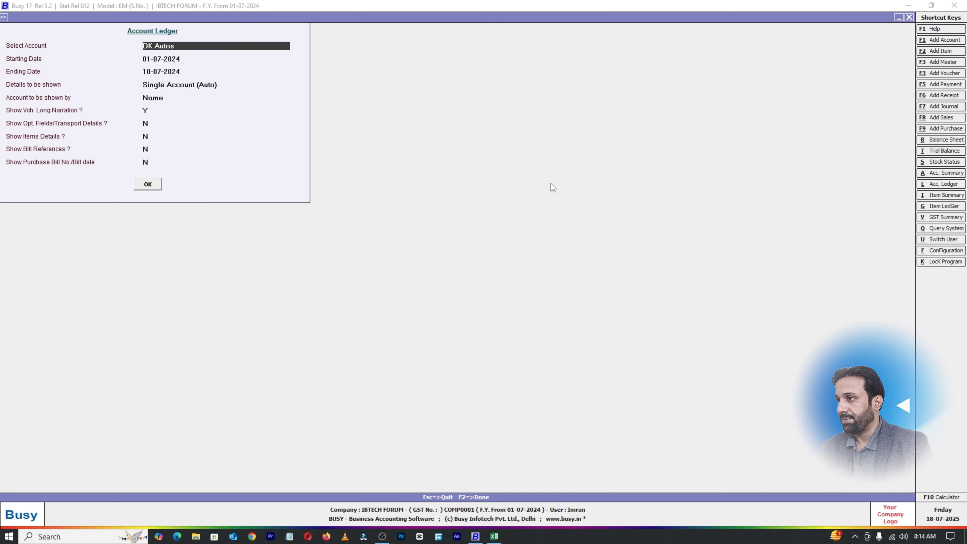
pyautogui.hotkey('alt', 'm')
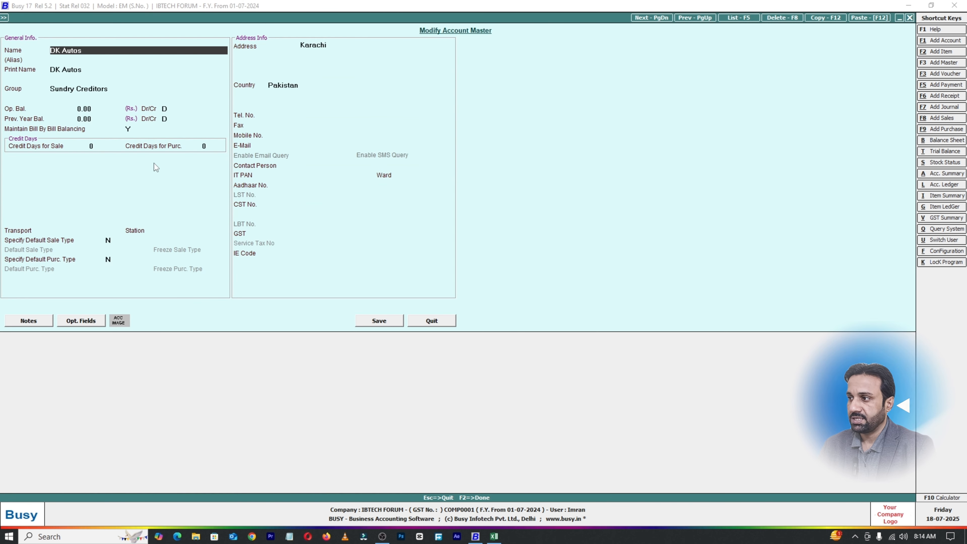
pyautogui.click(127, 130)
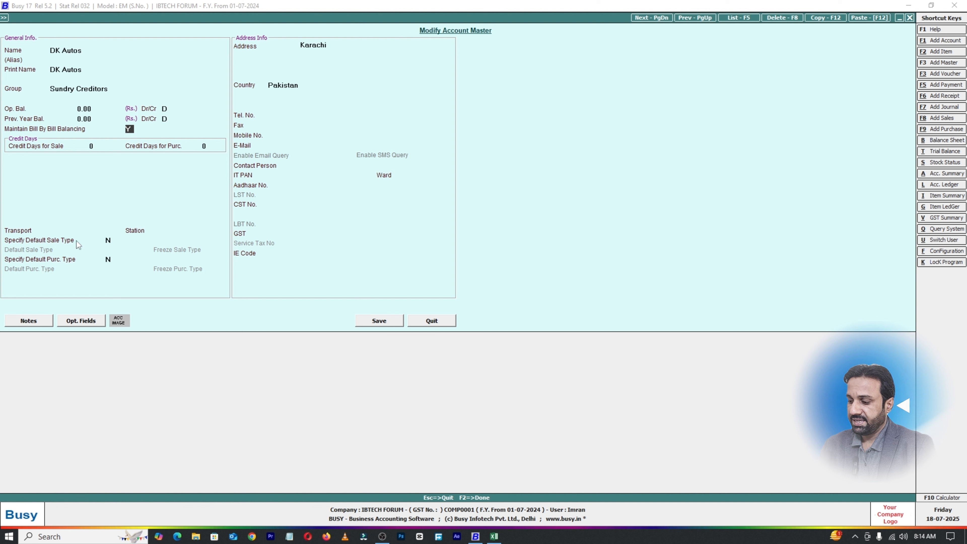
pyautogui.press('n')
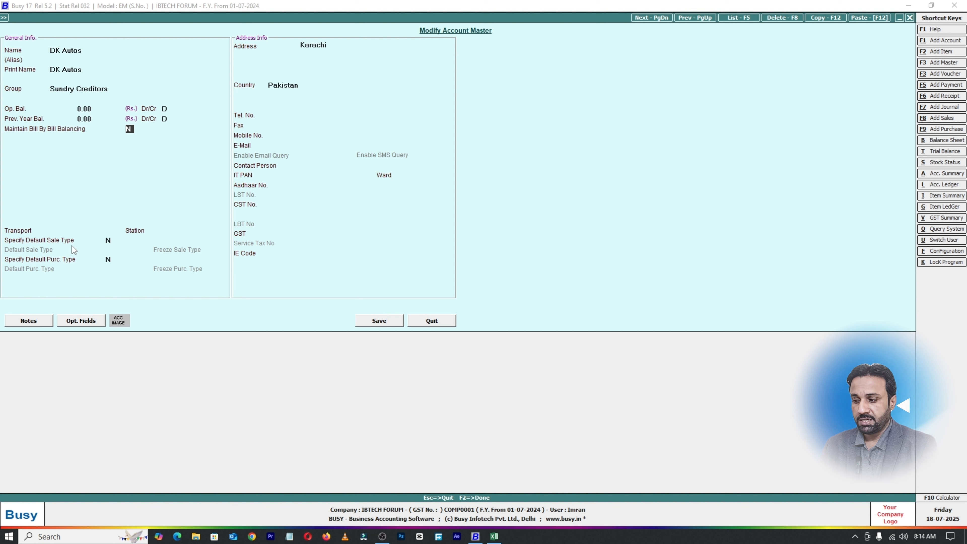
pyautogui.press('y')
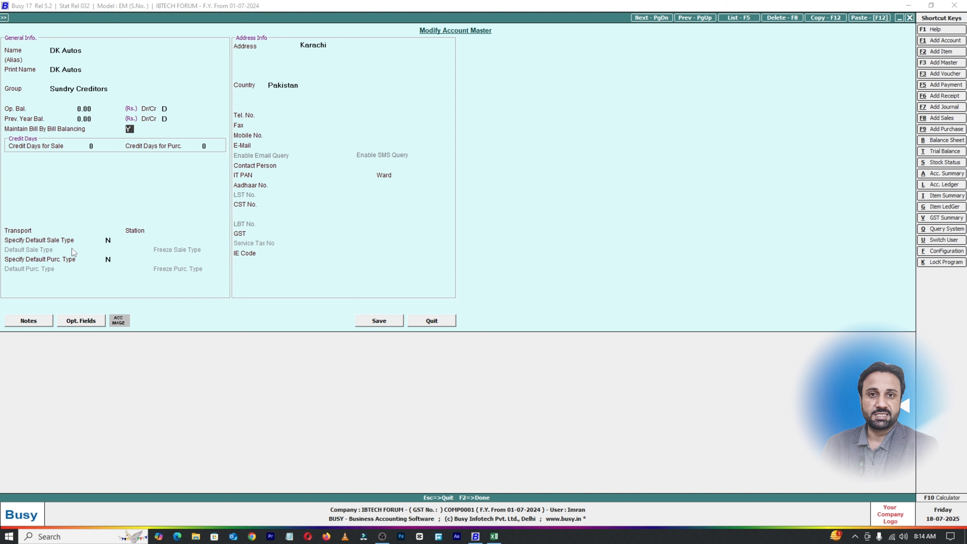
pyautogui.click(374, 324)
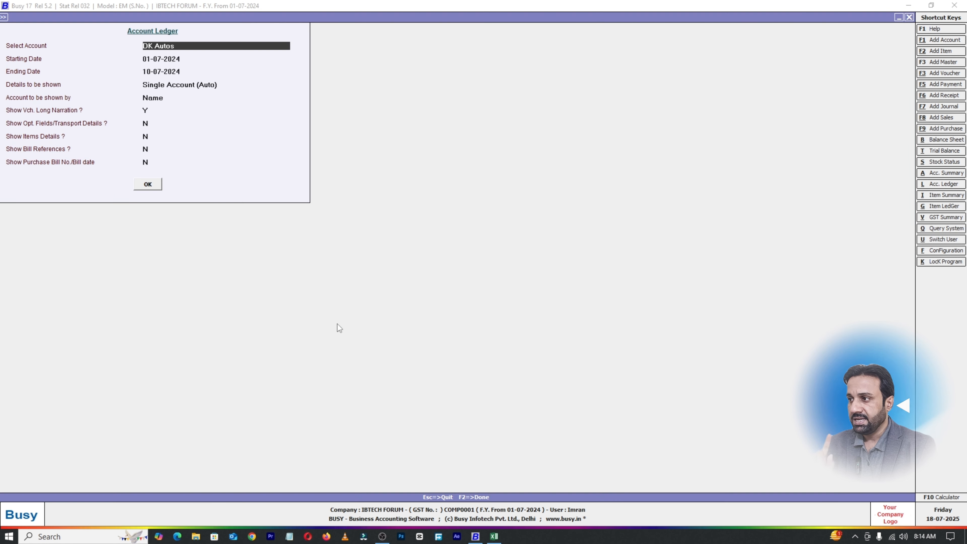
# Review the Sale/Purchase Challan options under Inventory features, then exit the configuration screens
pyautogui.press('Escape')
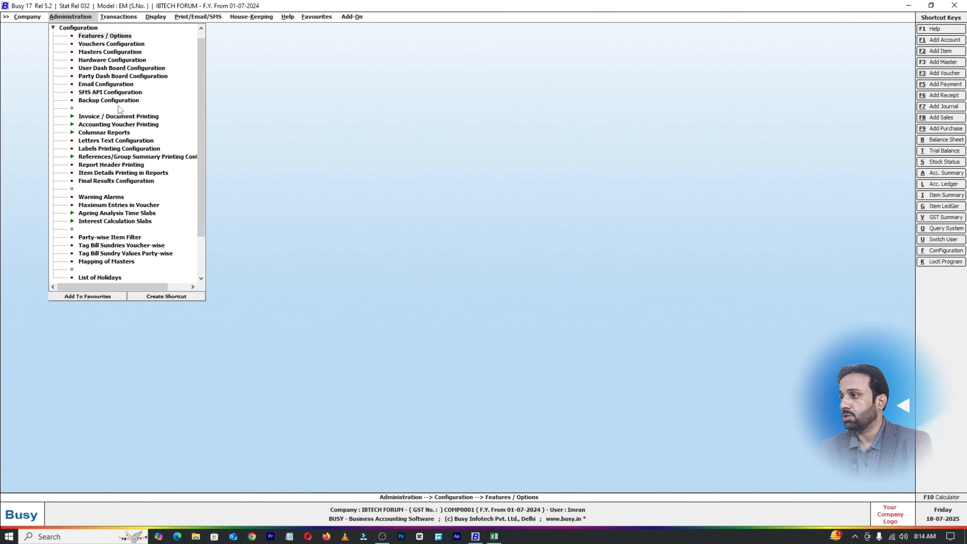
pyautogui.click(114, 36)
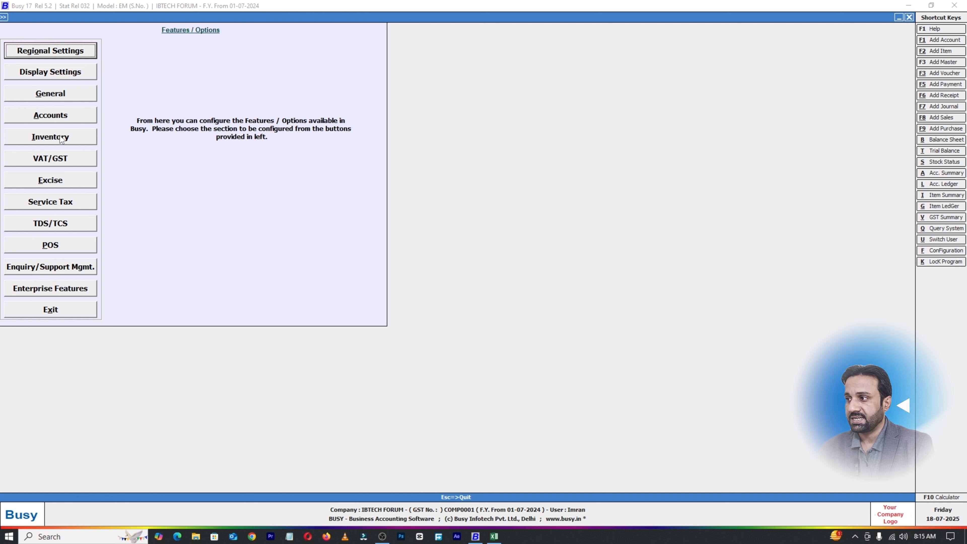
pyautogui.click(60, 136)
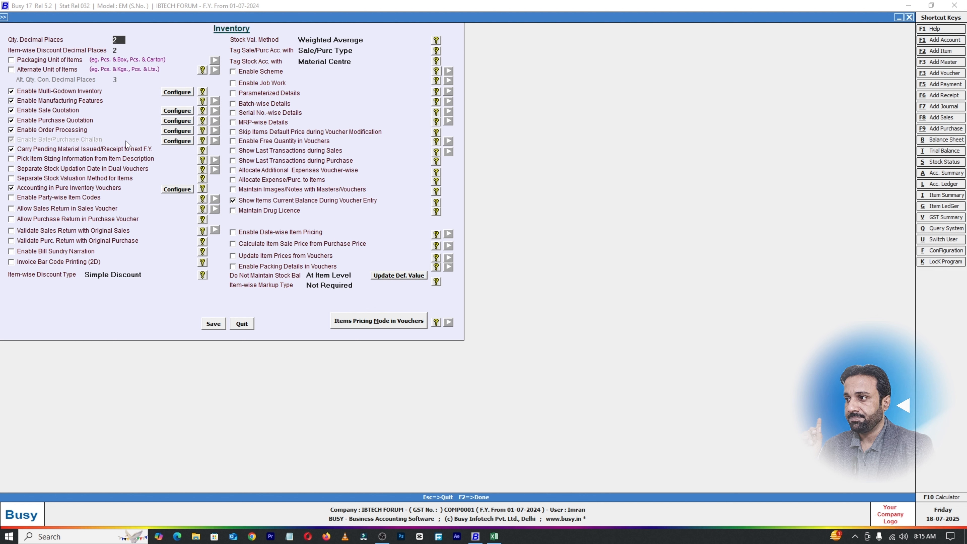
pyautogui.click(177, 141)
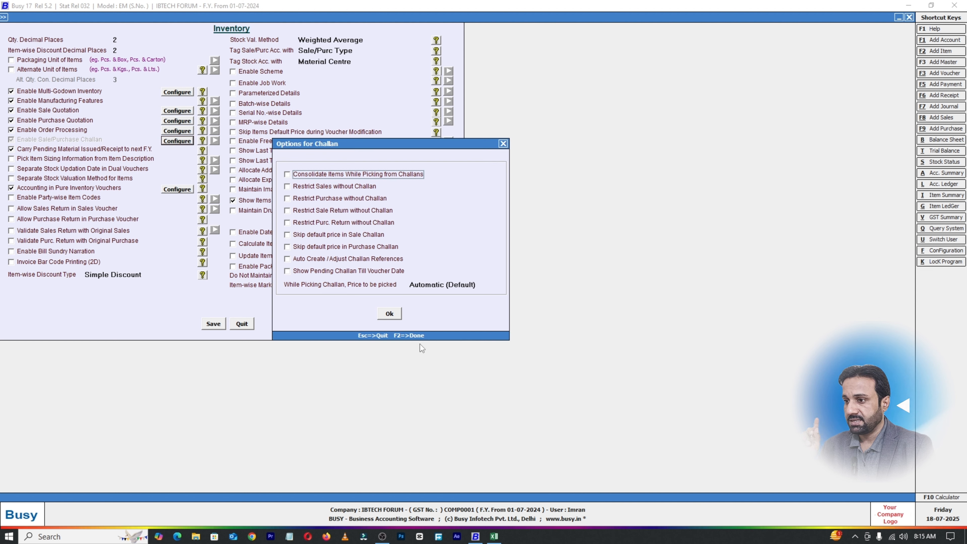
pyautogui.click(390, 314)
pyautogui.click(11, 149)
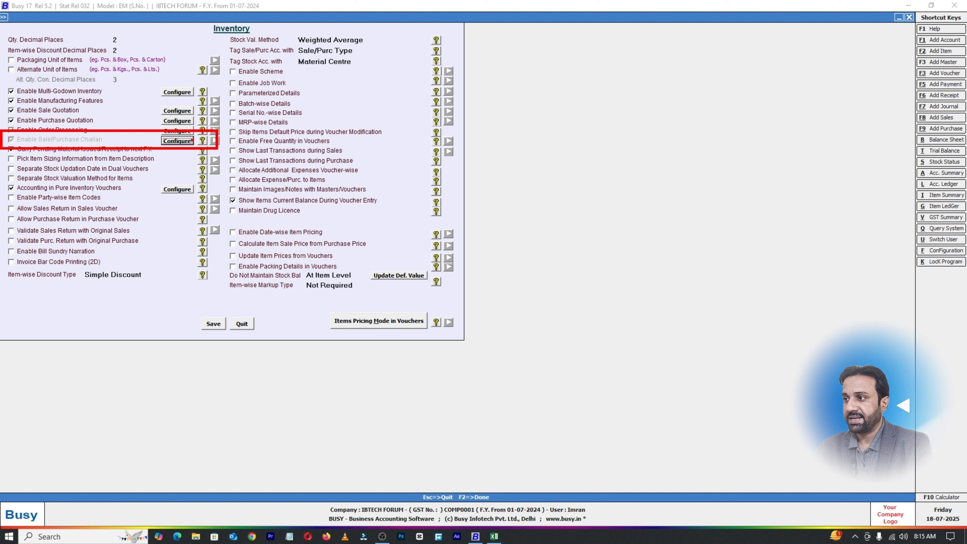
pyautogui.click(177, 141)
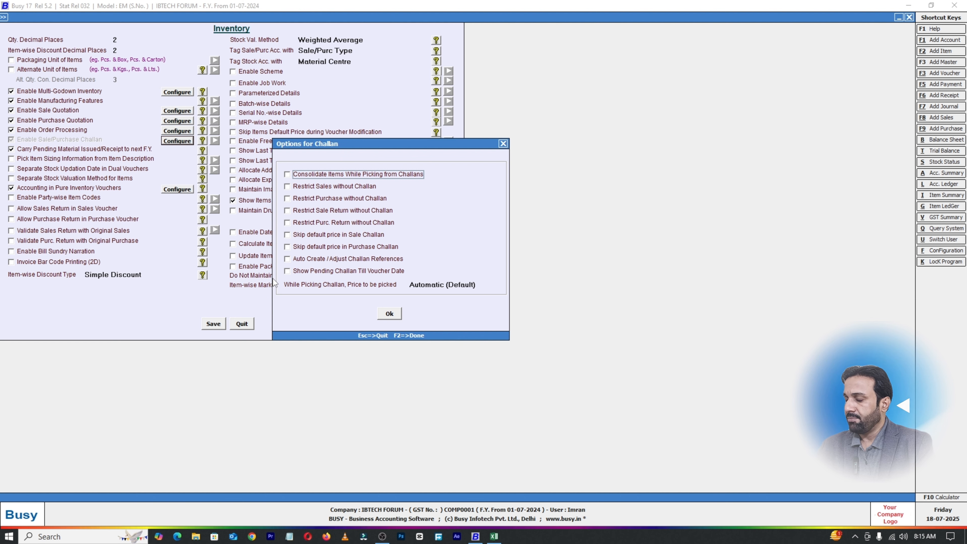
pyautogui.press('Escape')
pyautogui.press('Escape')
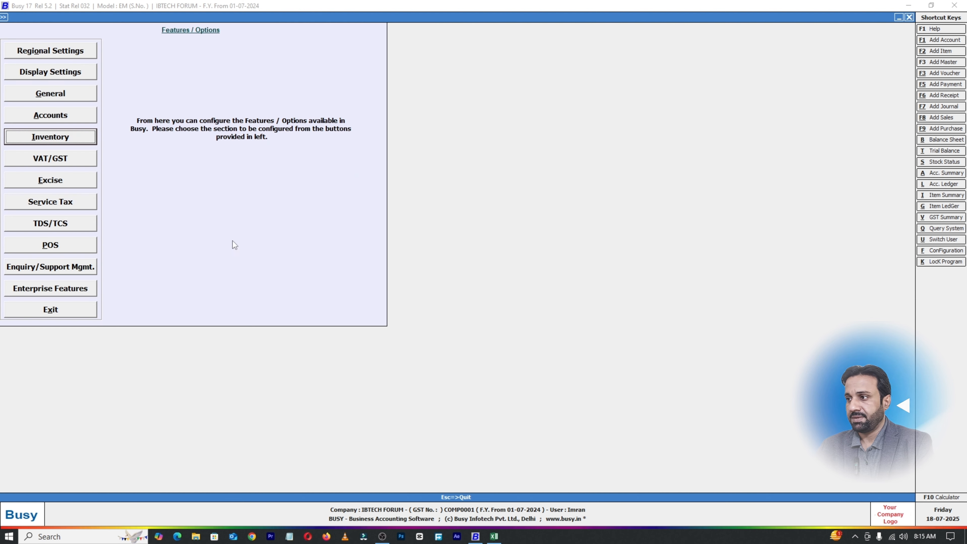
pyautogui.press('Escape')
pyautogui.press('Escape')
# Start a Sale Challan in Main series dated 11-07-2024 with sale type GST/Exempt
pyautogui.press('Right')
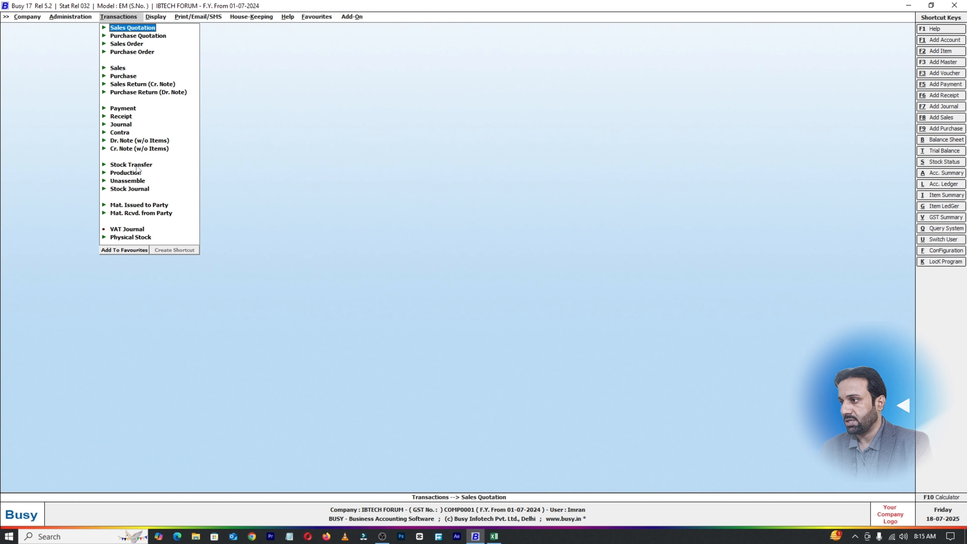
pyautogui.click(136, 206)
pyautogui.click(135, 214)
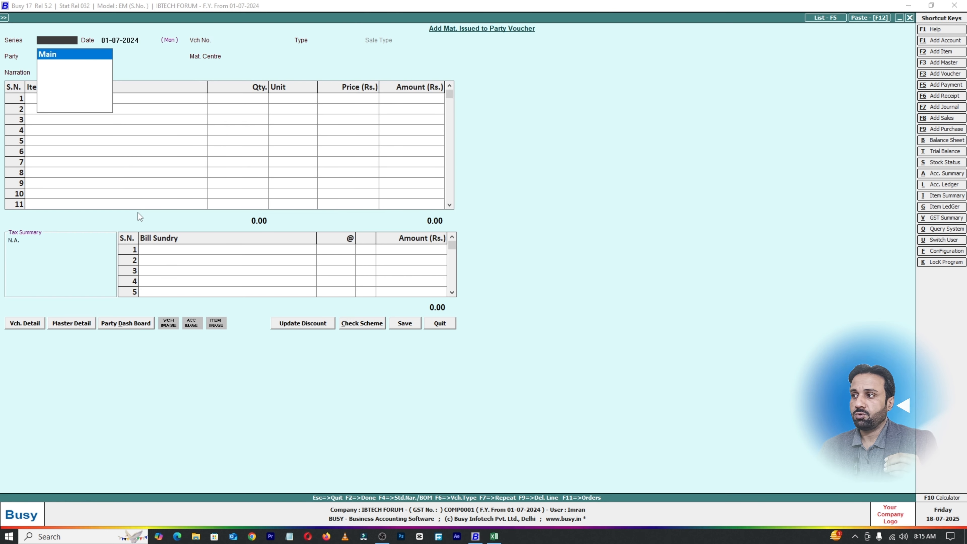
pyautogui.press('Return')
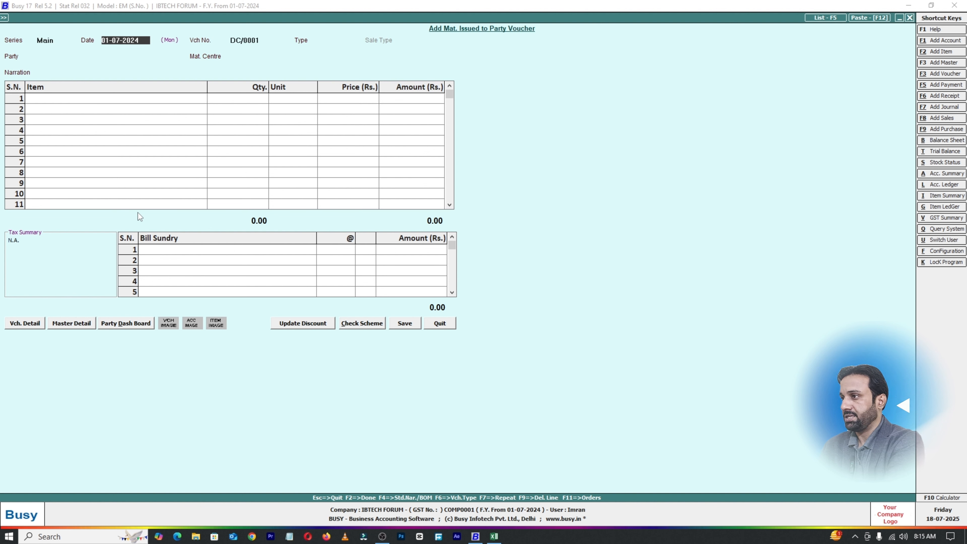
pyautogui.write('11')
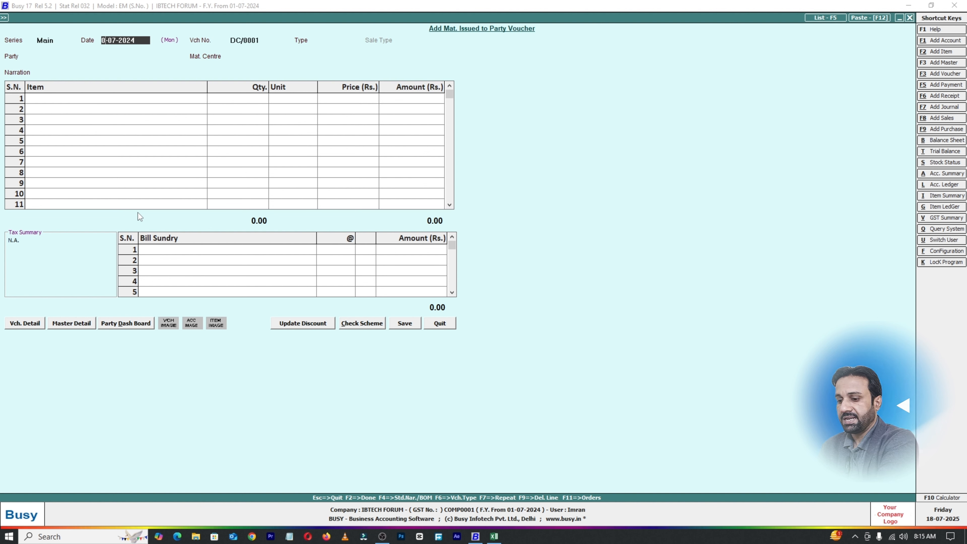
pyautogui.press('Return')
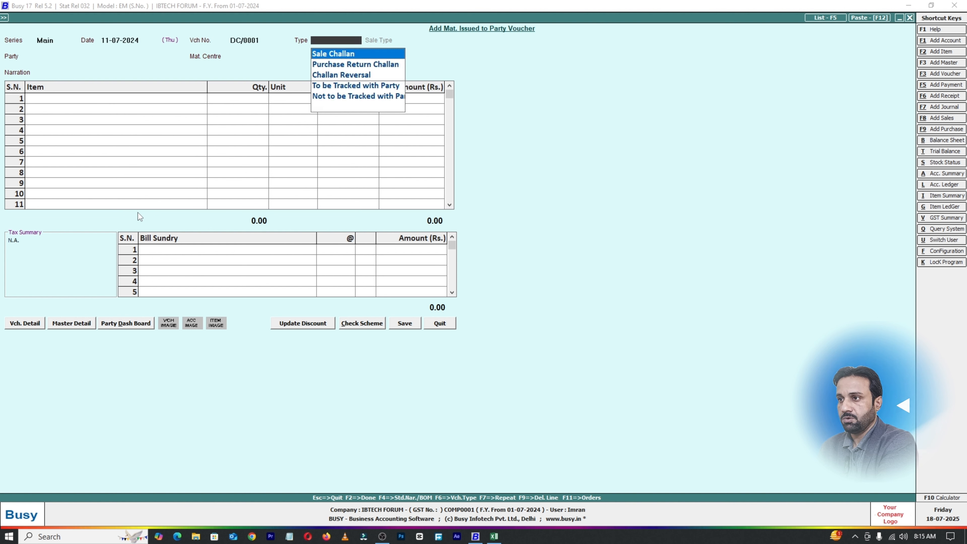
pyautogui.press('Return')
pyautogui.press('Down')
pyautogui.press('Down')
pyautogui.press('Down')
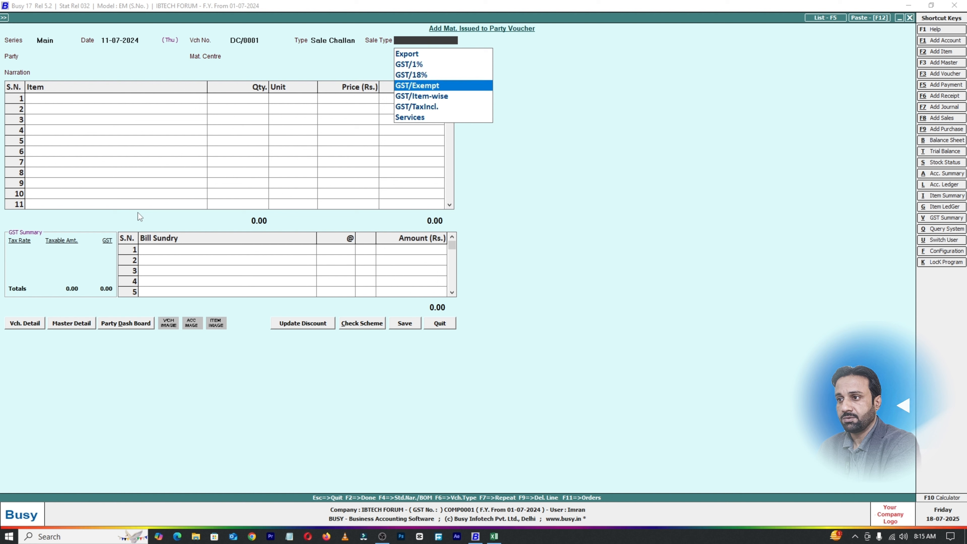
pyautogui.press('Return')
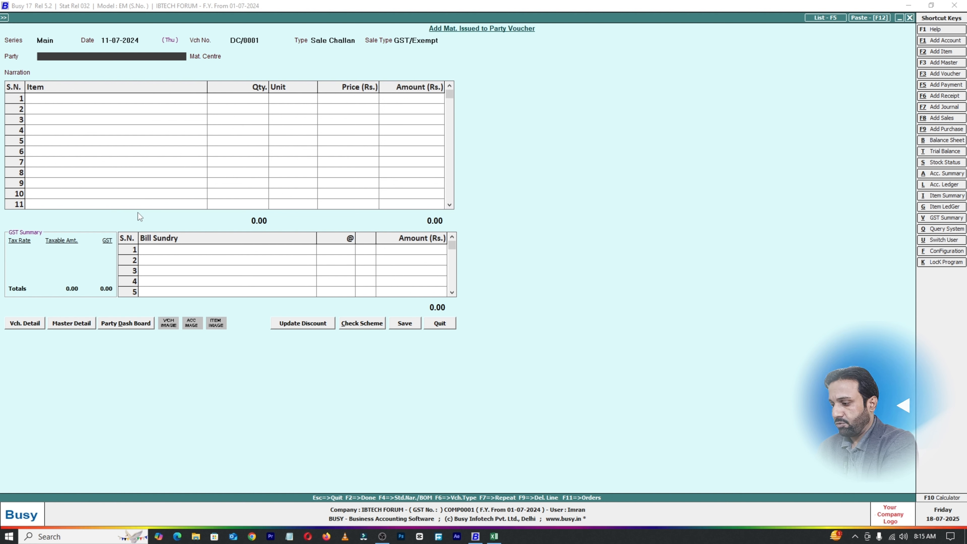
# Select the customer past the other-state warning and add one Unique-70cc at 50,000
pyautogui.write('sh')
pyautogui.press('Return')
pyautogui.press('Left')
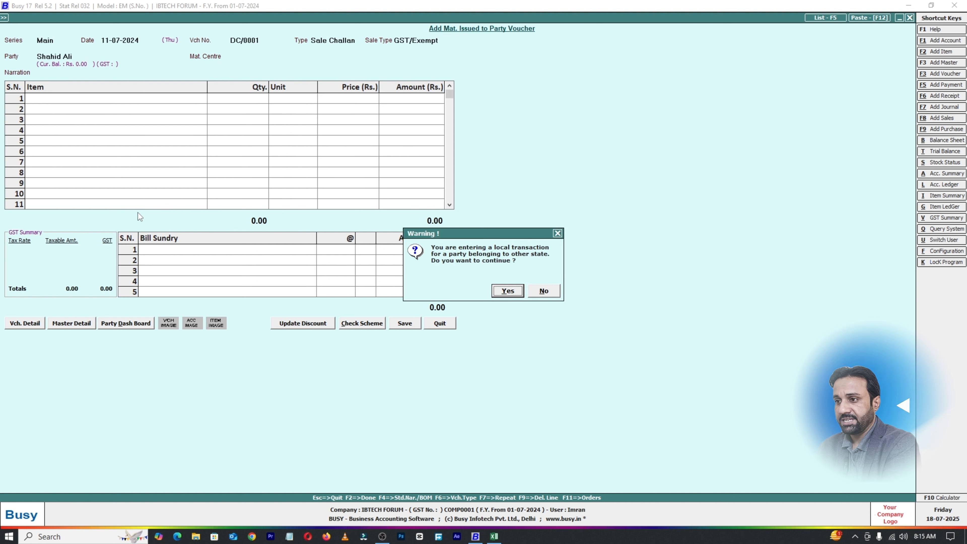
pyautogui.press('Return')
pyautogui.press('Return')
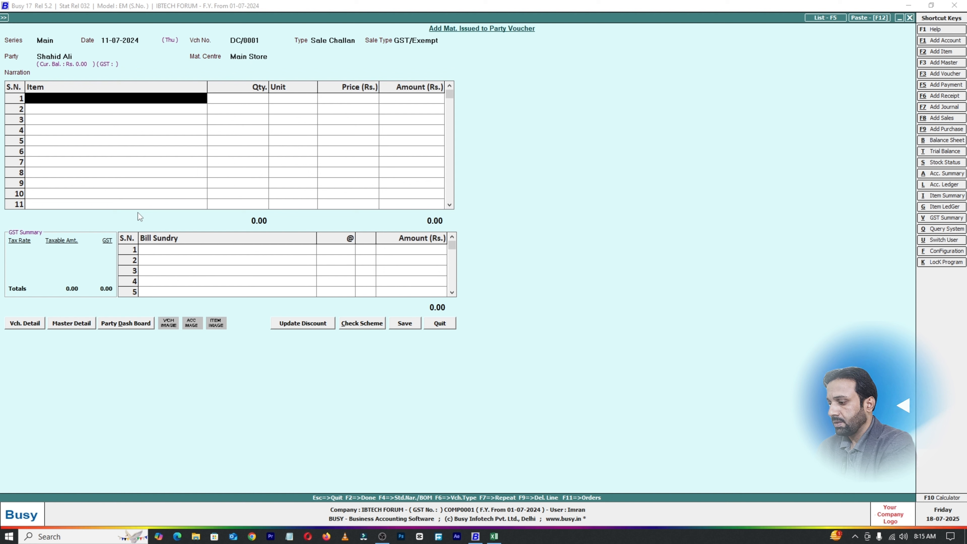
pyautogui.write('uni')
pyautogui.press('Return')
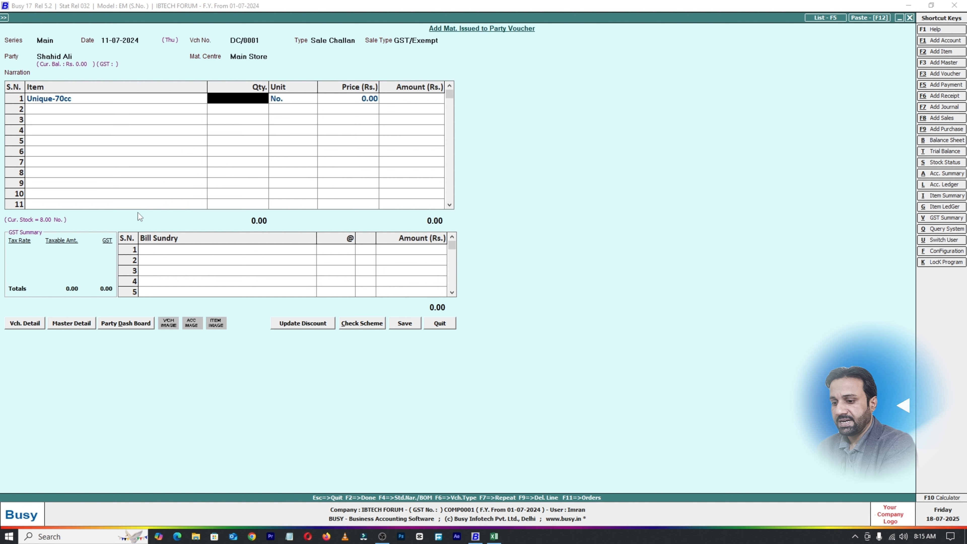
pyautogui.write('1')
pyautogui.press('Return')
pyautogui.press('Return')
pyautogui.write('5')
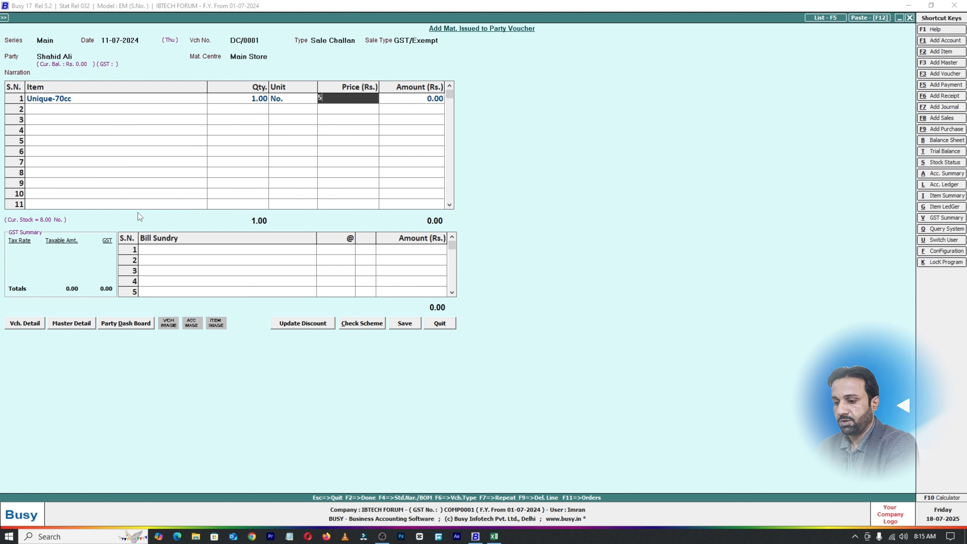
pyautogui.write('0,000')
pyautogui.press('Return')
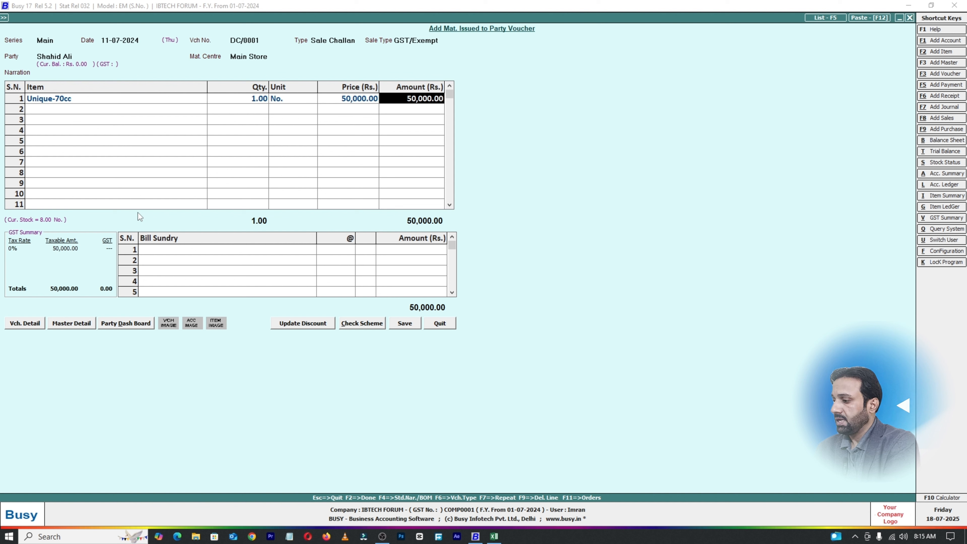
pyautogui.press('Return')
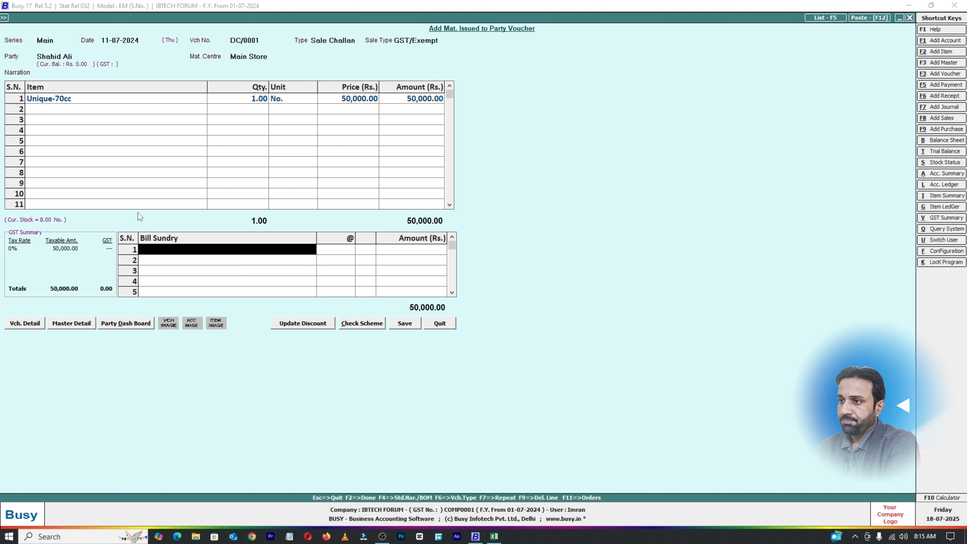
pyautogui.press('Return')
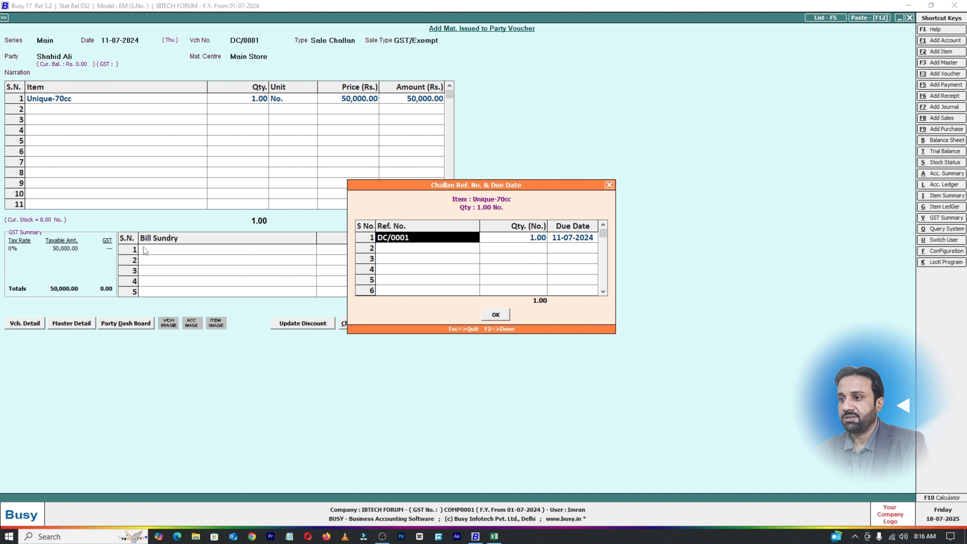
# Abandon the challan voucher and go to the Inventory feature settings
pyautogui.press('Escape')
pyautogui.press('Escape')
pyautogui.press('Return')
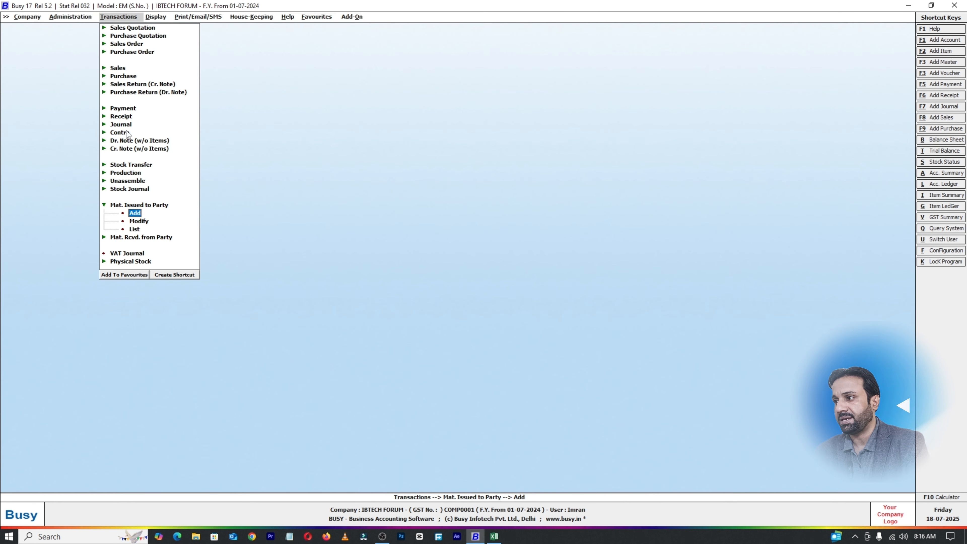
pyautogui.press('Escape')
pyautogui.click(73, 17)
pyautogui.click(94, 36)
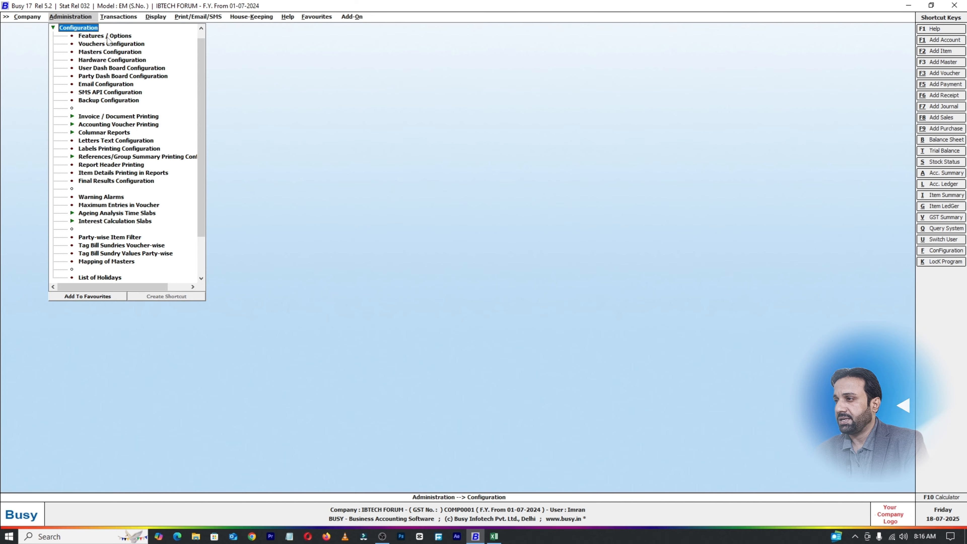
pyautogui.click(107, 37)
pyautogui.click(52, 114)
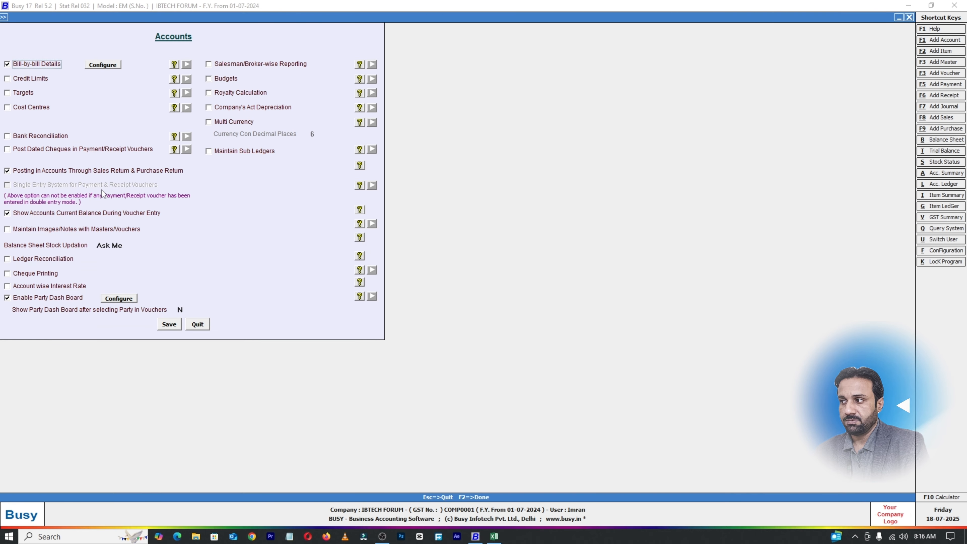
pyautogui.press('Escape')
pyautogui.click(54, 137)
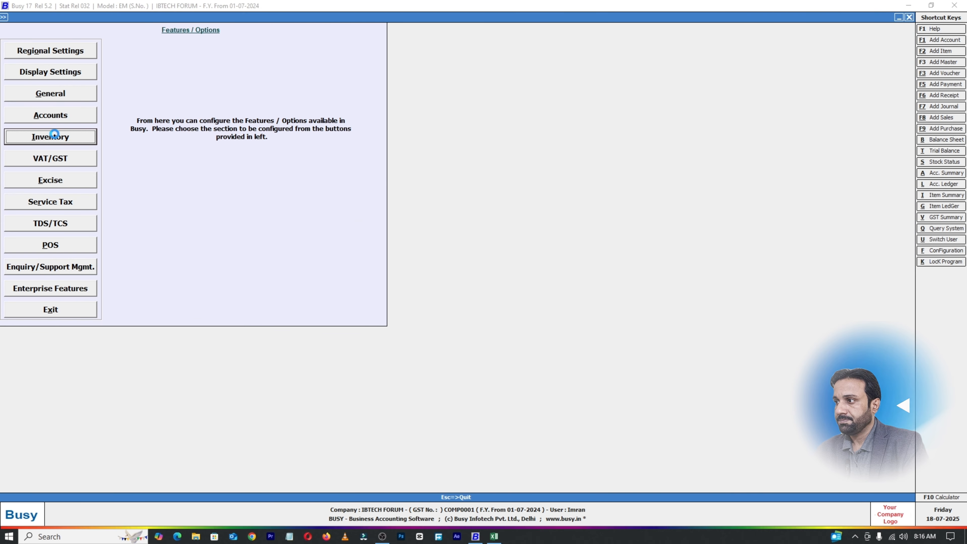
# Tick Auto Create / Adjust Challan References, save Inventory settings, and close configuration
pyautogui.click(175, 141)
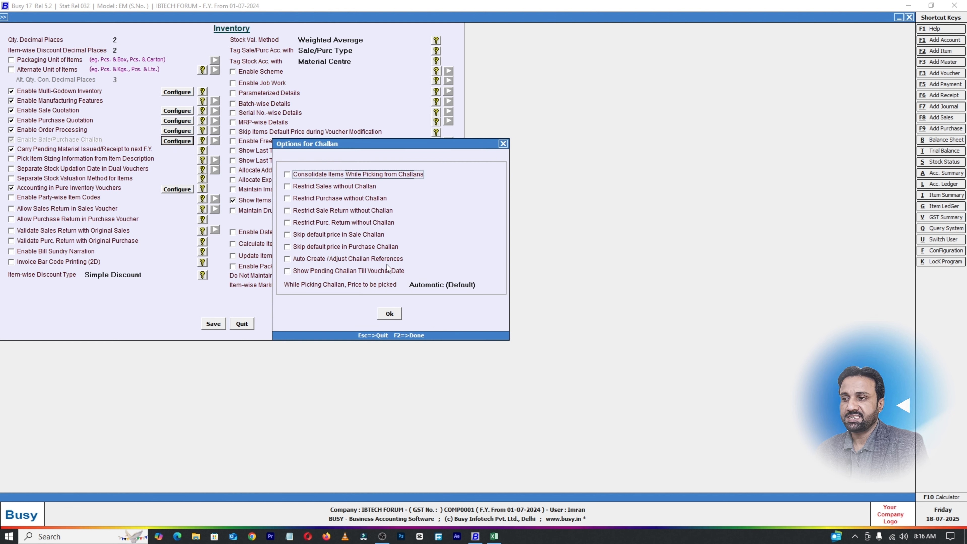
pyautogui.click(288, 260)
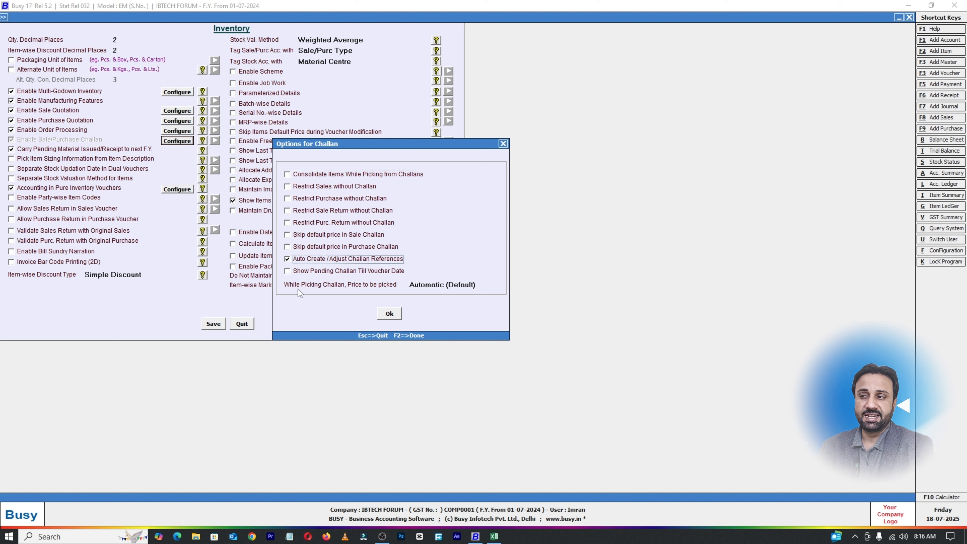
pyautogui.click(390, 315)
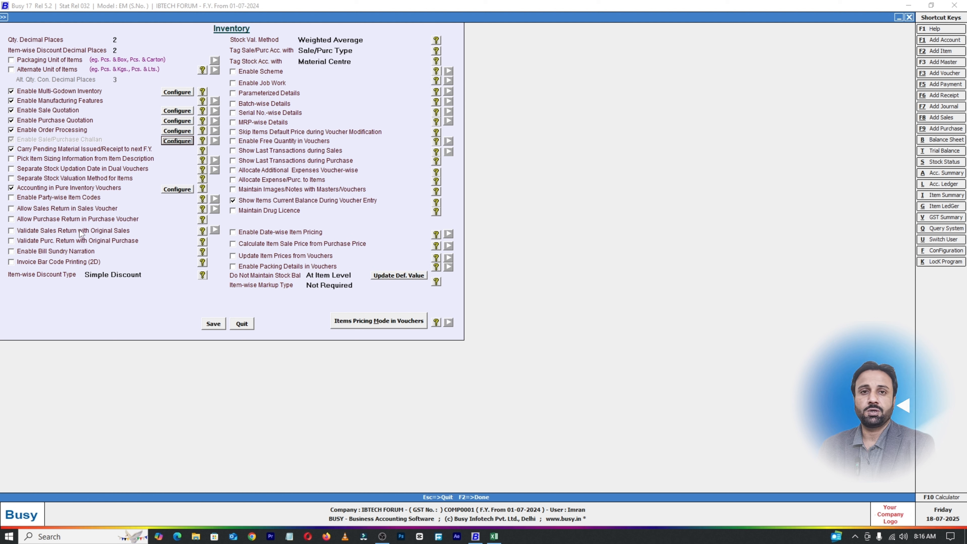
pyautogui.click(214, 324)
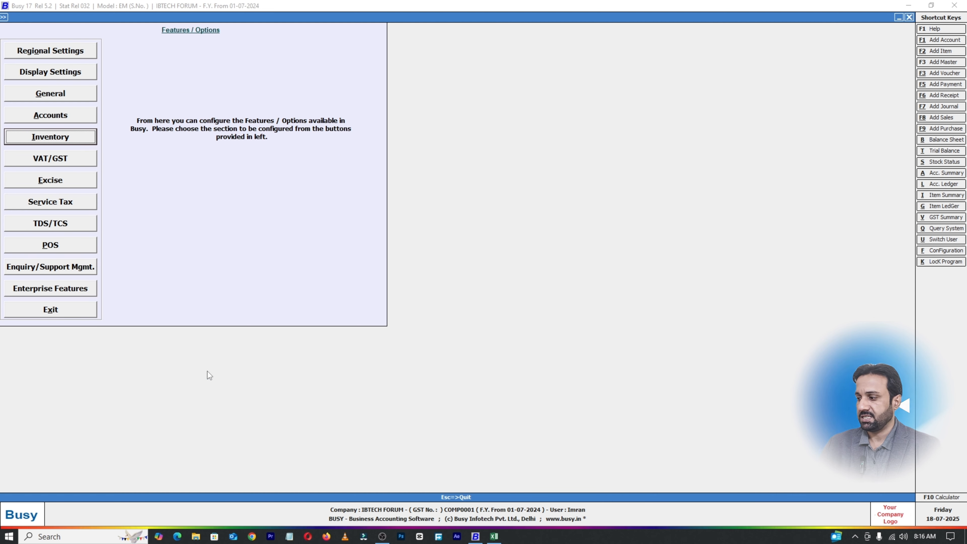
pyautogui.press('Escape')
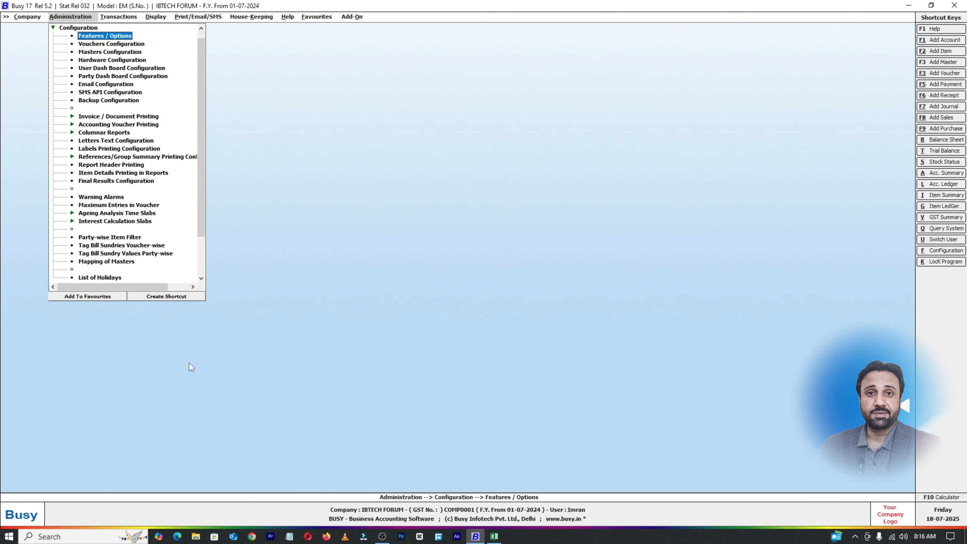
pyautogui.press('Escape')
# Start a Sale Challan dated 11-07-2024 with GST/Exempt sale type
pyautogui.click(121, 17)
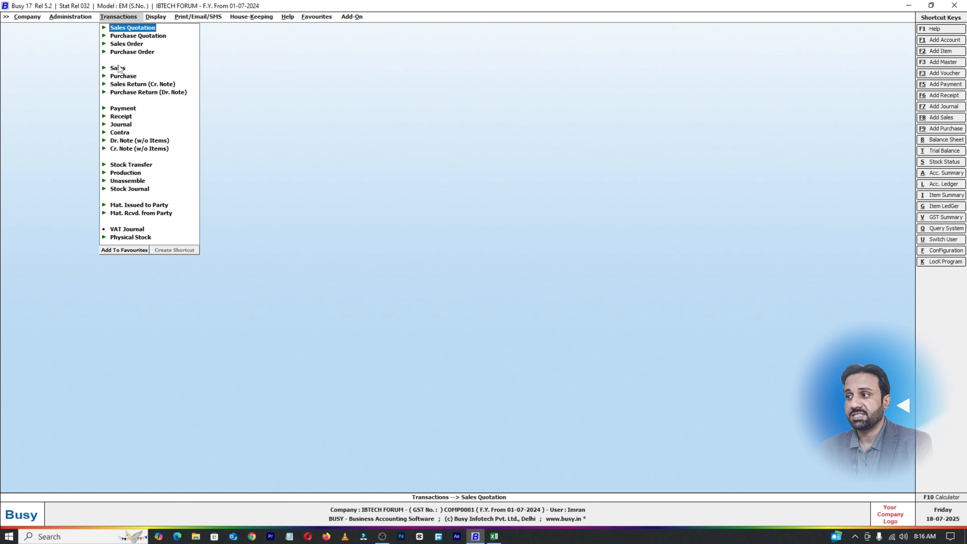
pyautogui.click(137, 205)
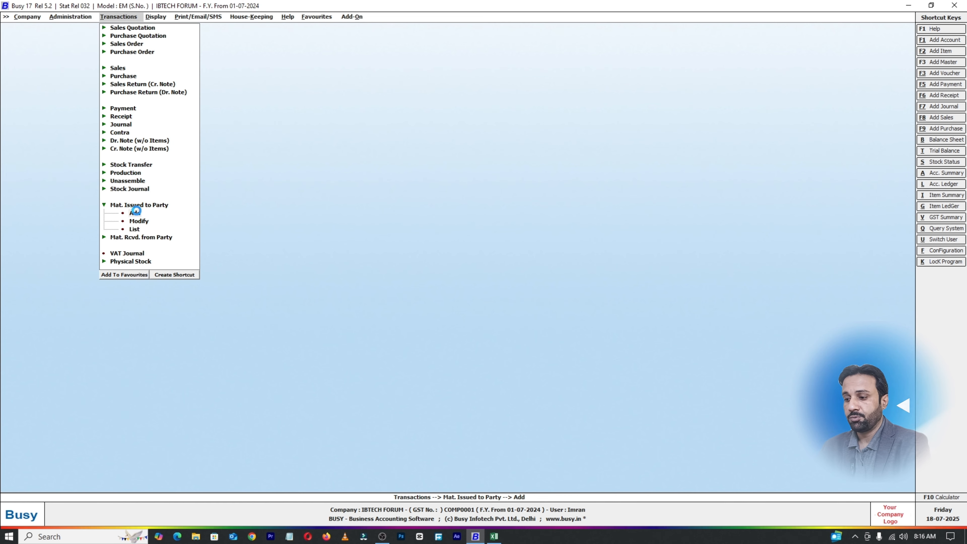
pyautogui.click(139, 214)
pyautogui.press('Return')
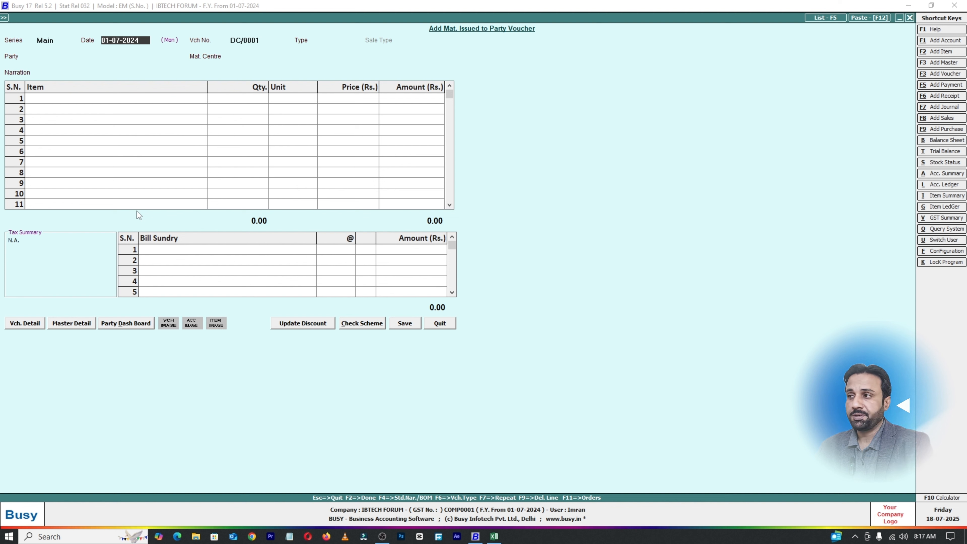
pyautogui.write('11-07-2024')
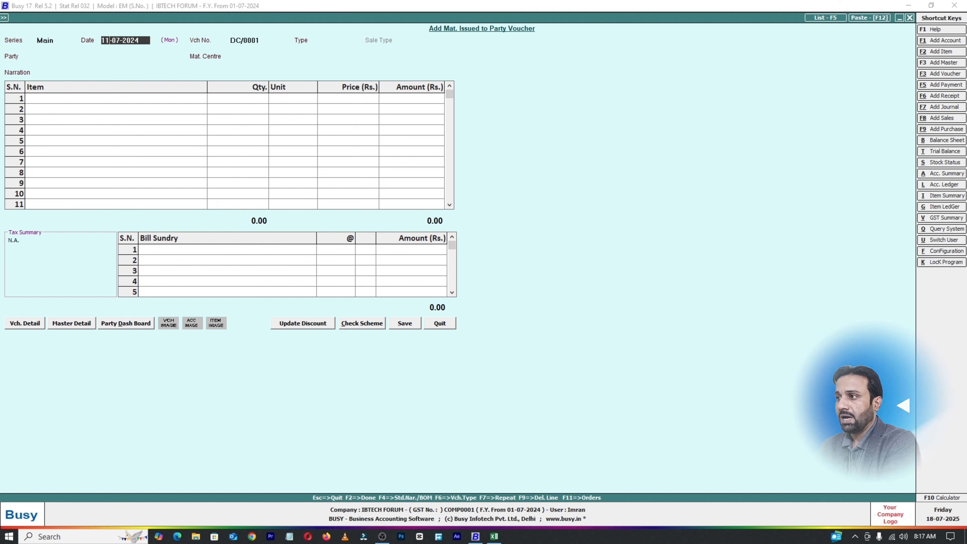
pyautogui.press('Return')
pyautogui.press('Return')
pyautogui.press('Down')
pyautogui.press('Down')
pyautogui.press('Down')
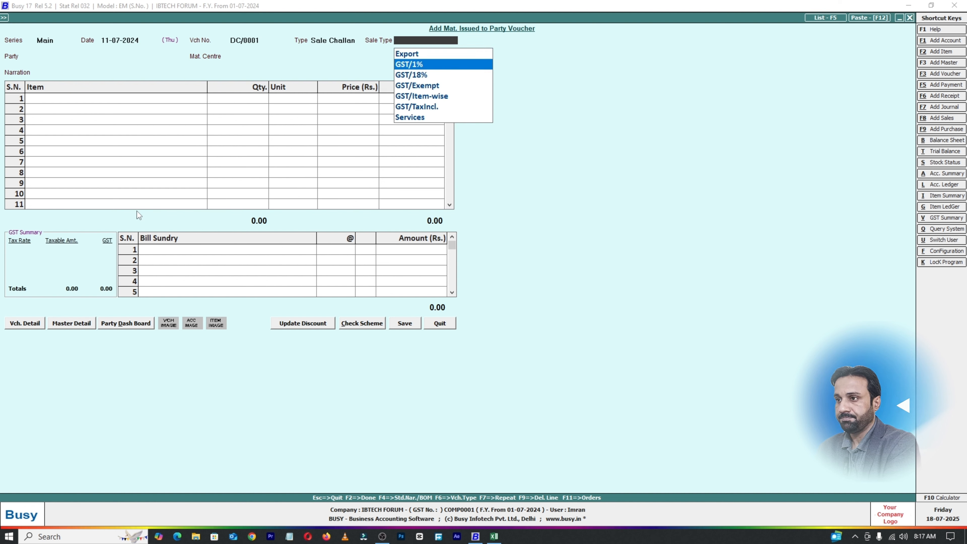
pyautogui.press('Return')
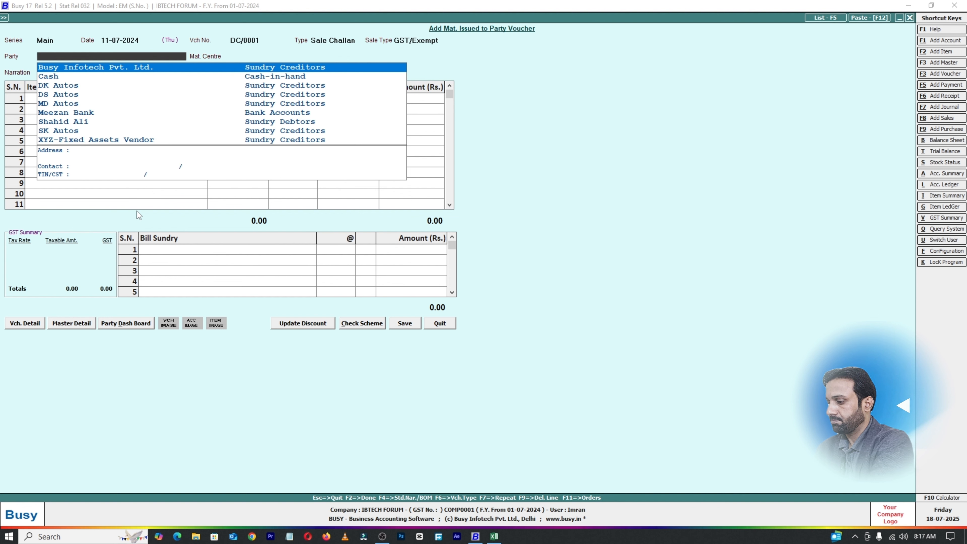
pyautogui.write('sh')
# Choose the customer, add one Unique-70cc at 50,000, and save the challan
pyautogui.press('Return')
pyautogui.press('Return')
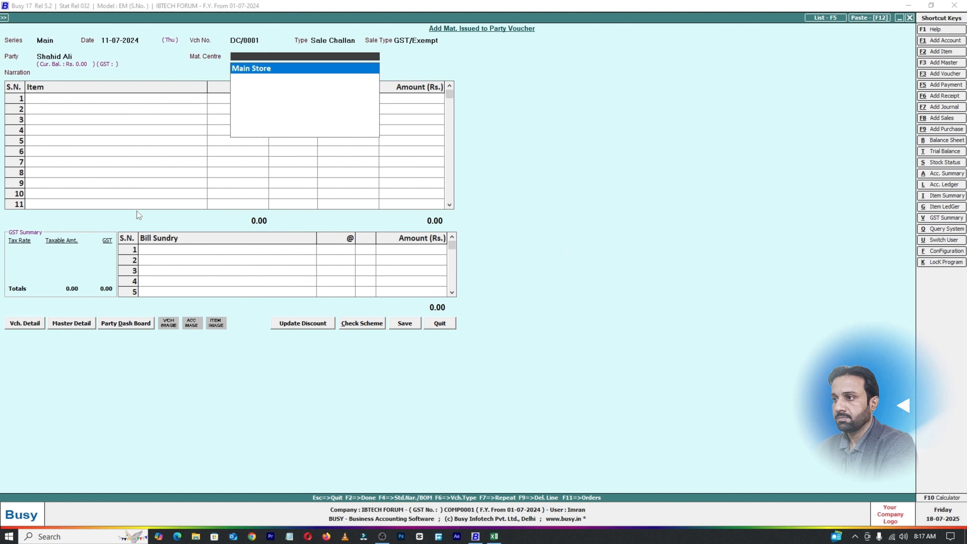
pyautogui.press('Return')
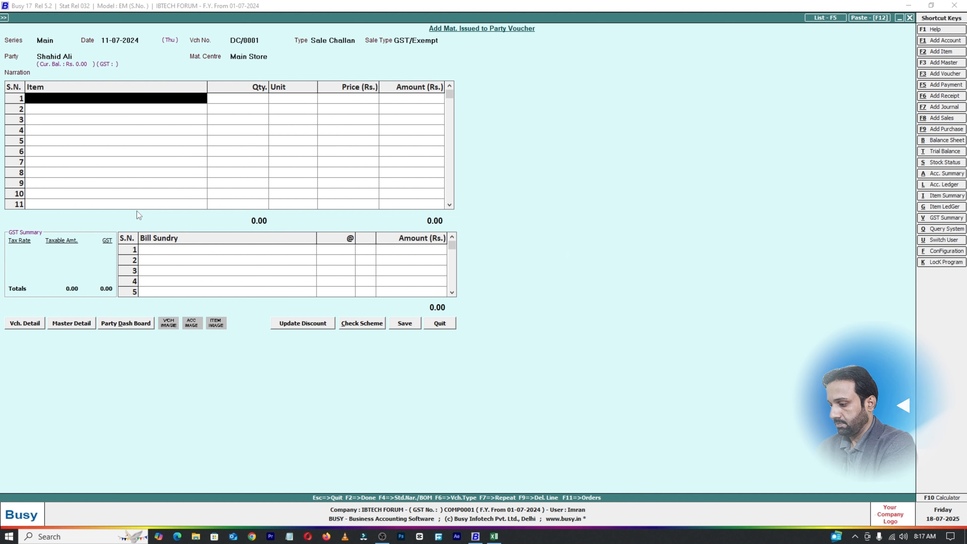
pyautogui.write('un')
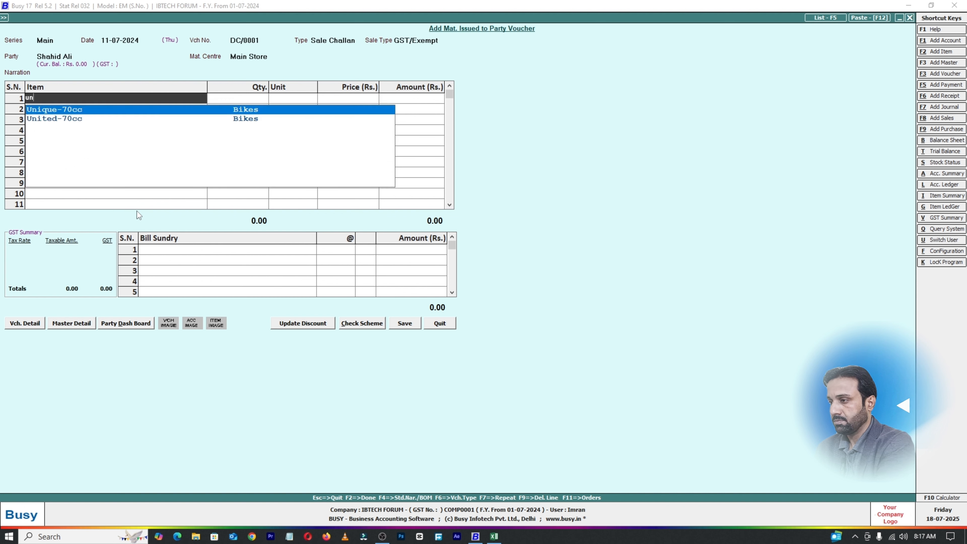
pyautogui.press('Return')
pyautogui.write('1')
pyautogui.press('Return')
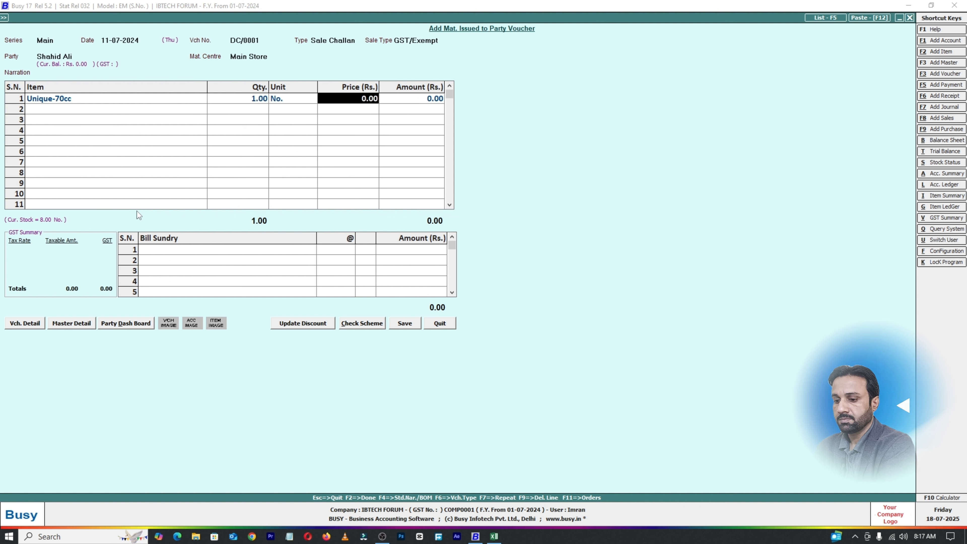
pyautogui.write('50000')
pyautogui.press('Return')
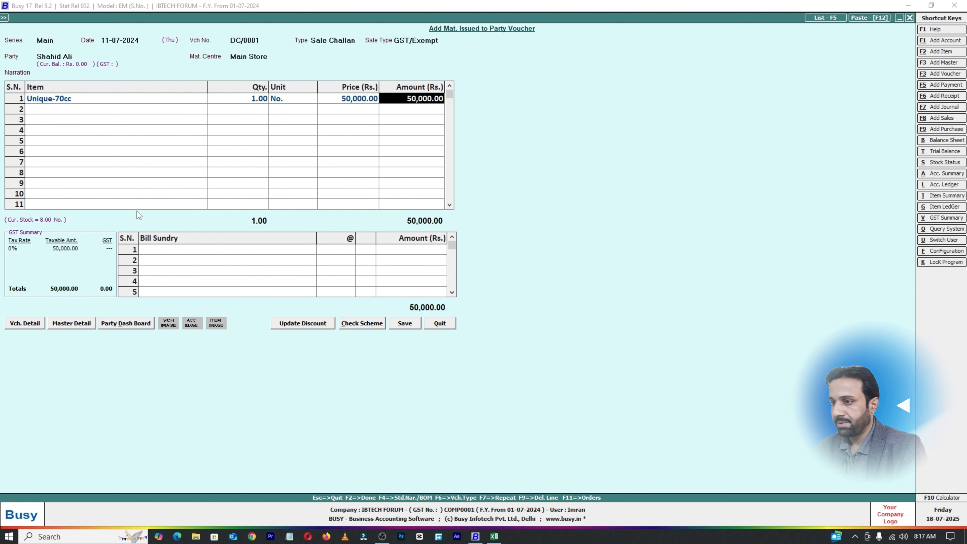
pyautogui.press('Return')
pyautogui.press('Return')
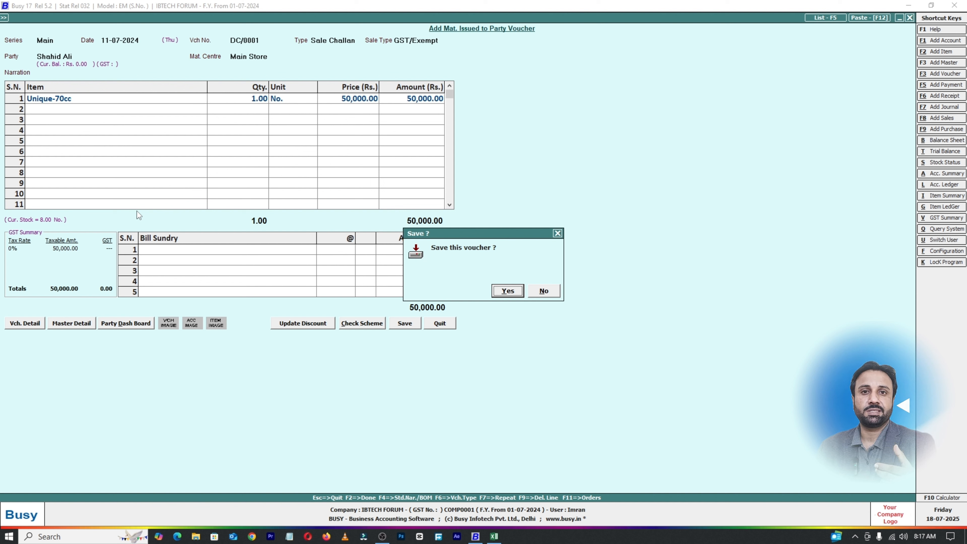
pyautogui.press('Escape')
pyautogui.press('Escape')
# Enable Auto Create / Adjust Challan References in Inventory features and save the settings
pyautogui.press('Return')
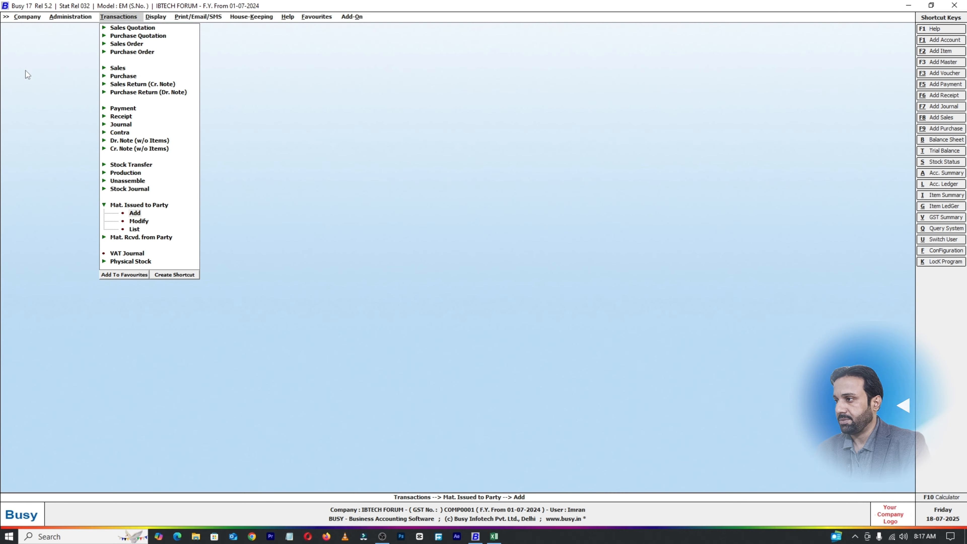
pyautogui.click(77, 19)
pyautogui.click(89, 35)
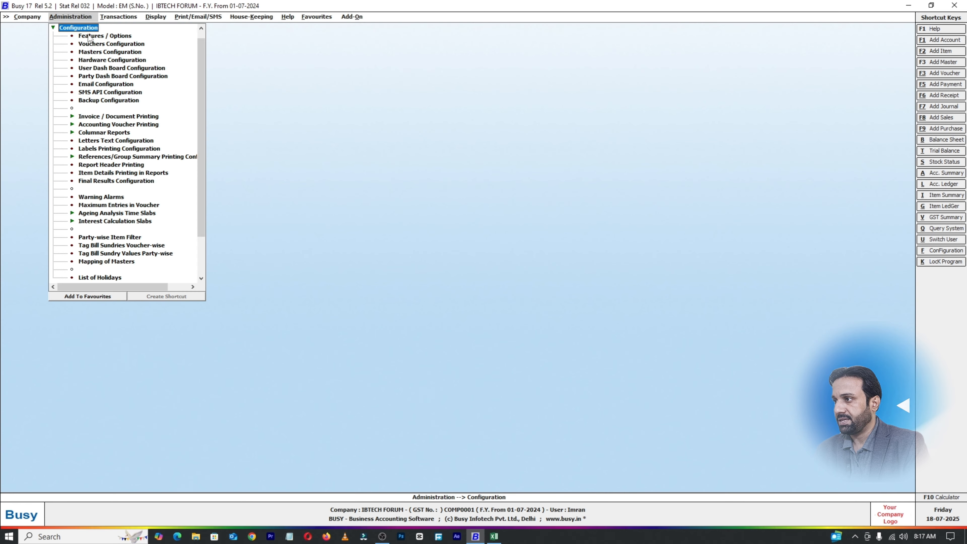
pyautogui.click(106, 37)
pyautogui.click(52, 120)
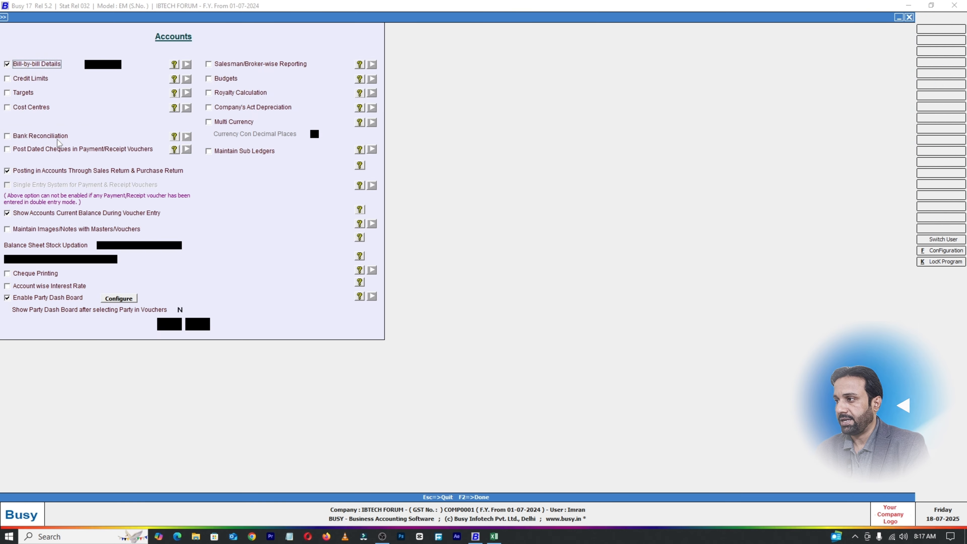
pyautogui.press('Escape')
pyautogui.click(43, 141)
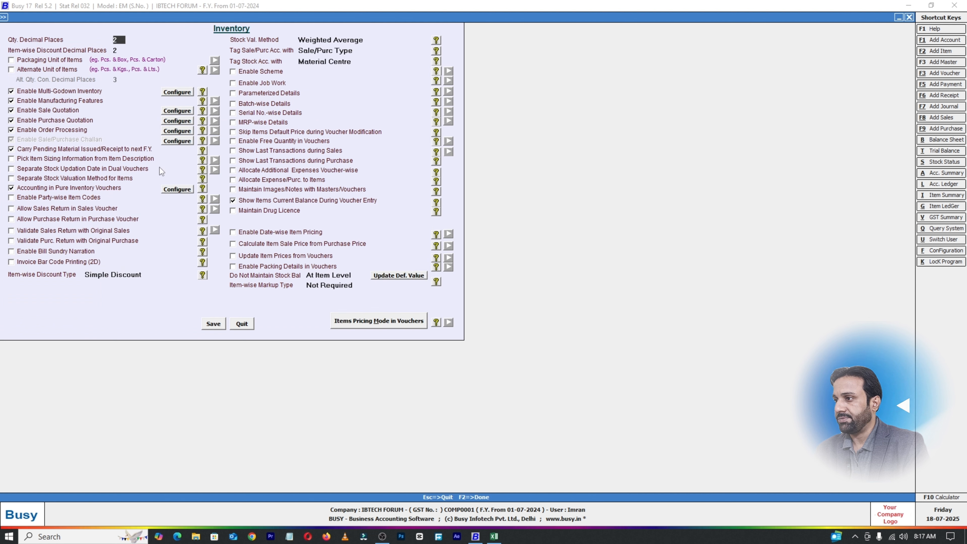
pyautogui.click(293, 260)
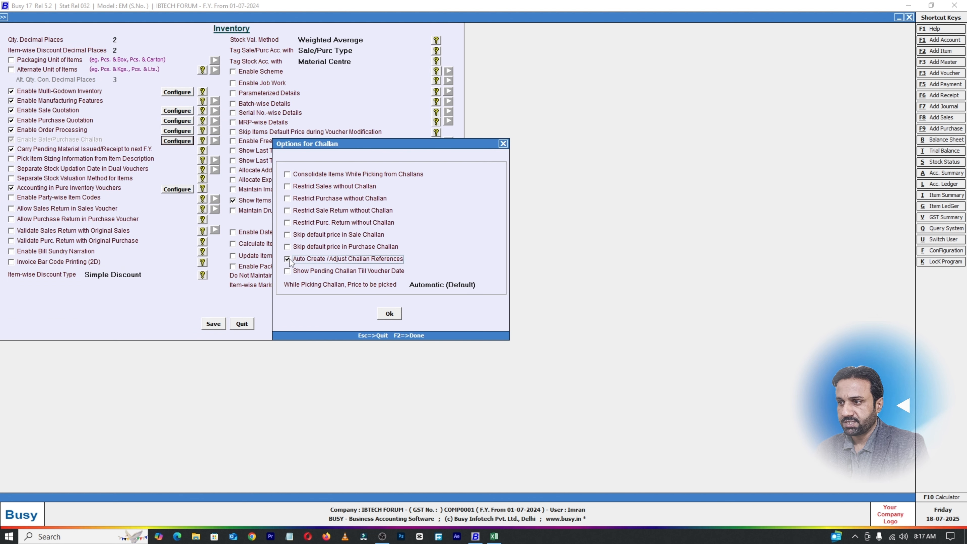
pyautogui.click(390, 314)
pyautogui.click(216, 324)
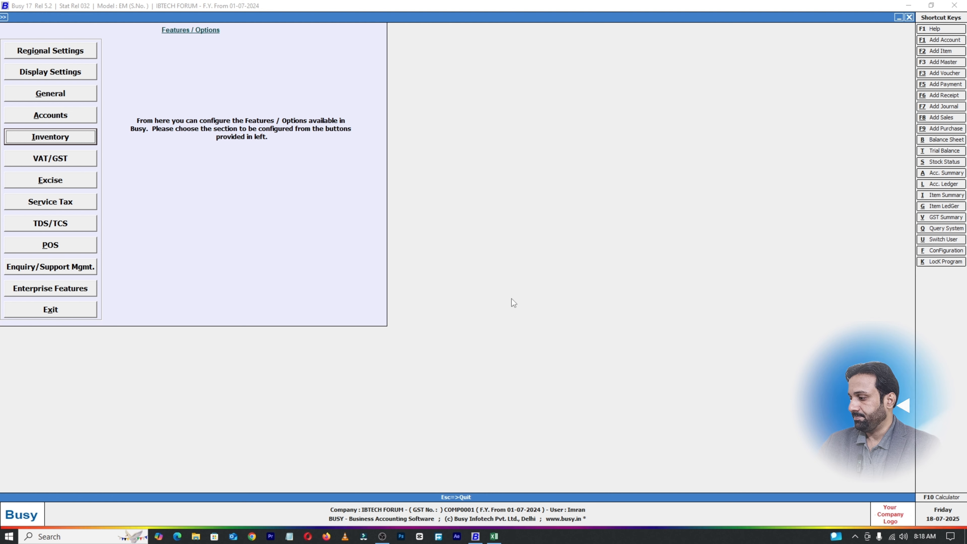
# Close the configuration screens and switch to the Business.xlsx workbook in Excel
pyautogui.press('Escape')
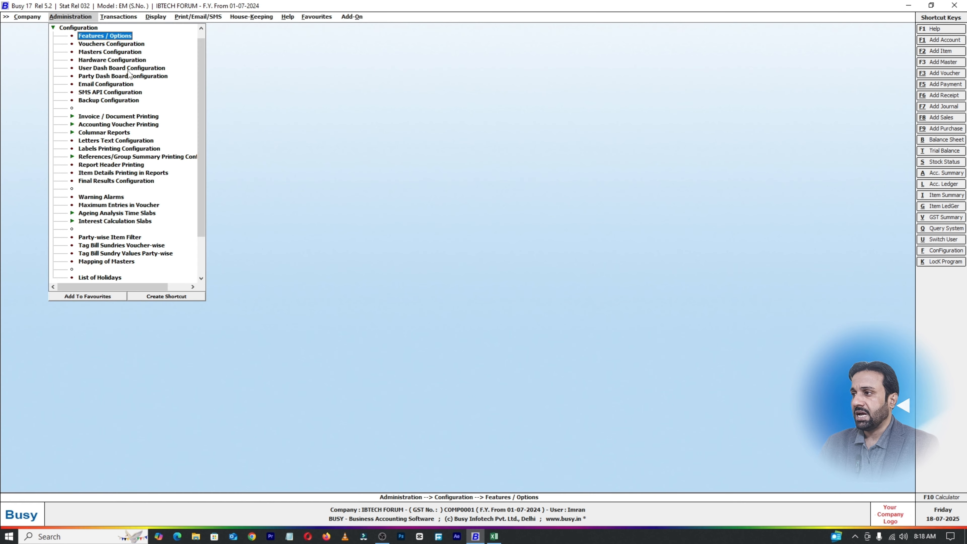
pyautogui.press('Escape')
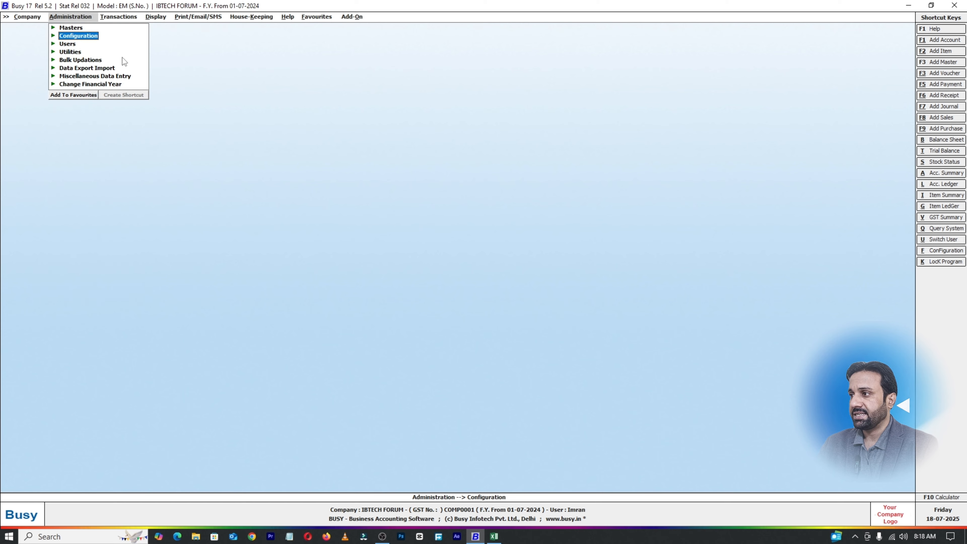
pyautogui.click(494, 536)
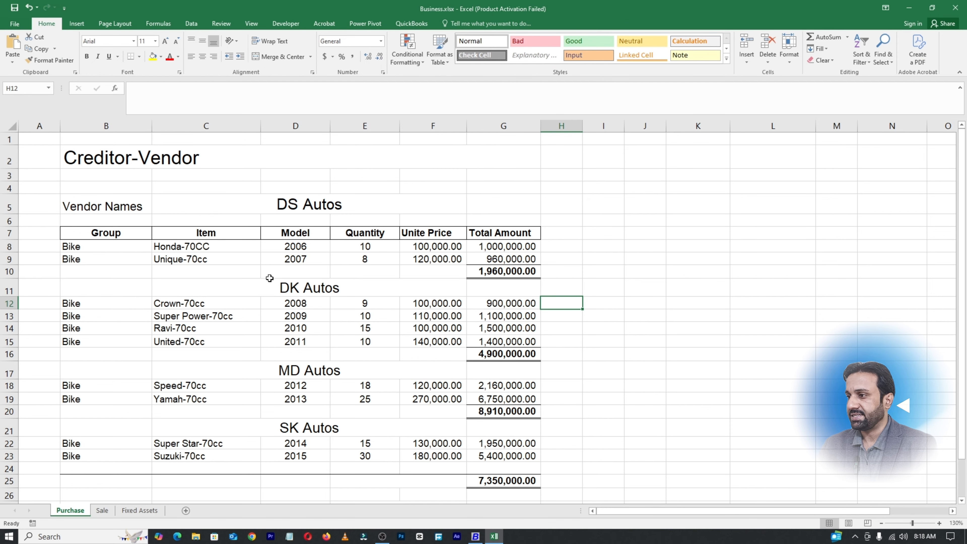
# Look over the Debtors names on Excel's Sale sheet, ending at J6–J7, then return to Busy
pyautogui.click(102, 511)
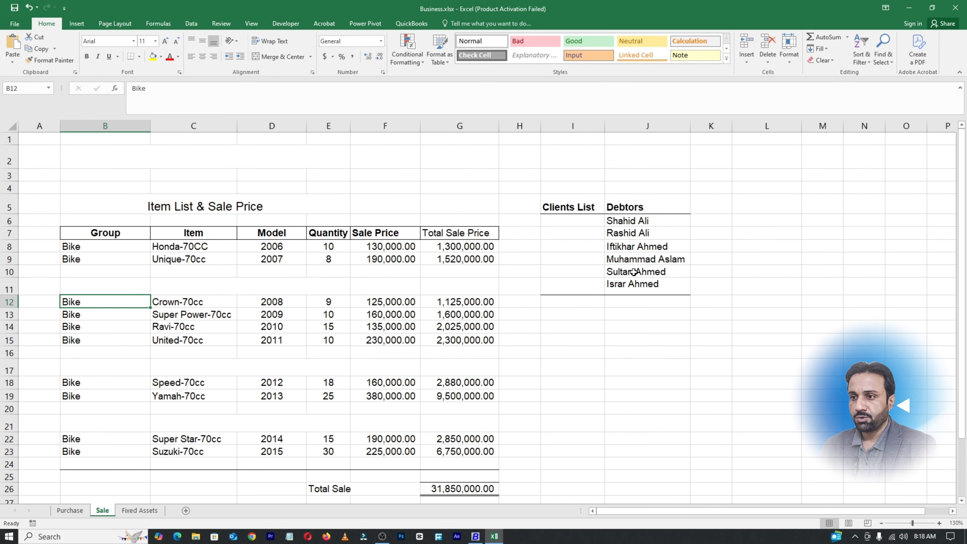
pyautogui.click(629, 227)
pyautogui.click(630, 221)
pyautogui.click(639, 313)
pyautogui.click(636, 223)
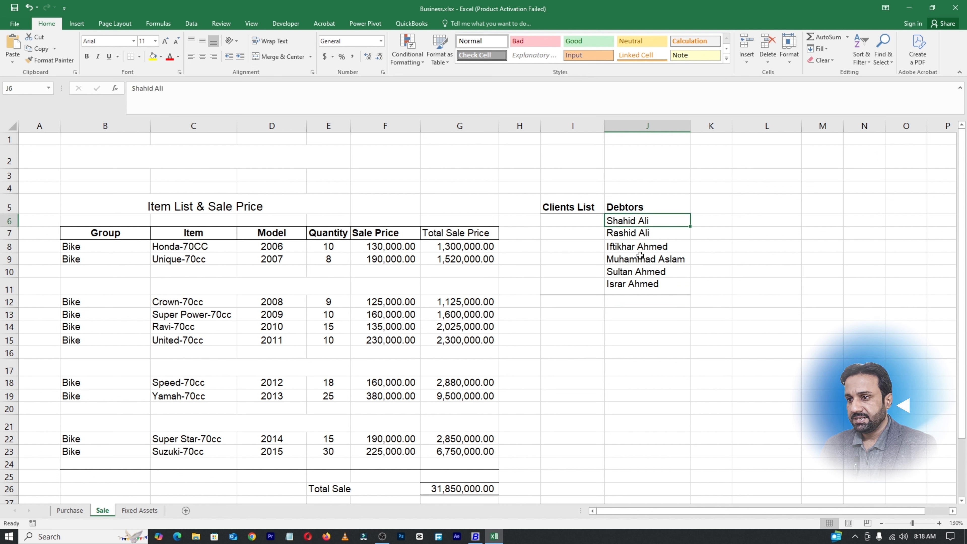
pyautogui.click(641, 258)
pyautogui.click(631, 225)
pyautogui.click(630, 233)
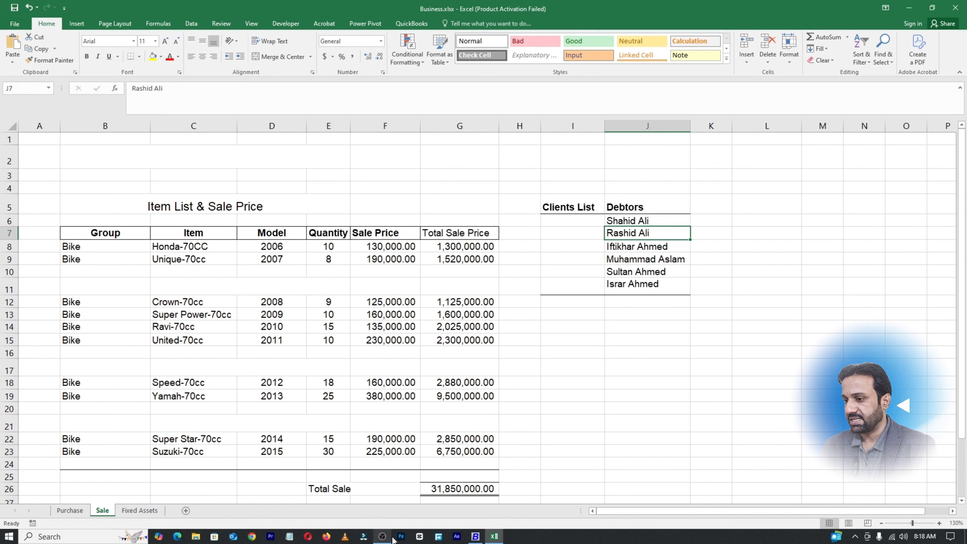
pyautogui.click(475, 537)
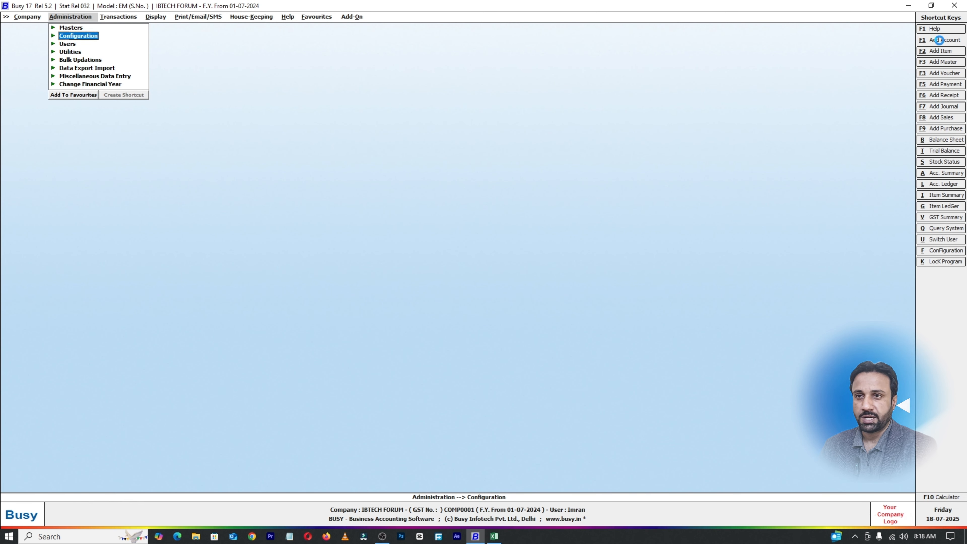
# Start a new account named with the debtor name copied from cell J7
pyautogui.hotkey('alt', 'F1')
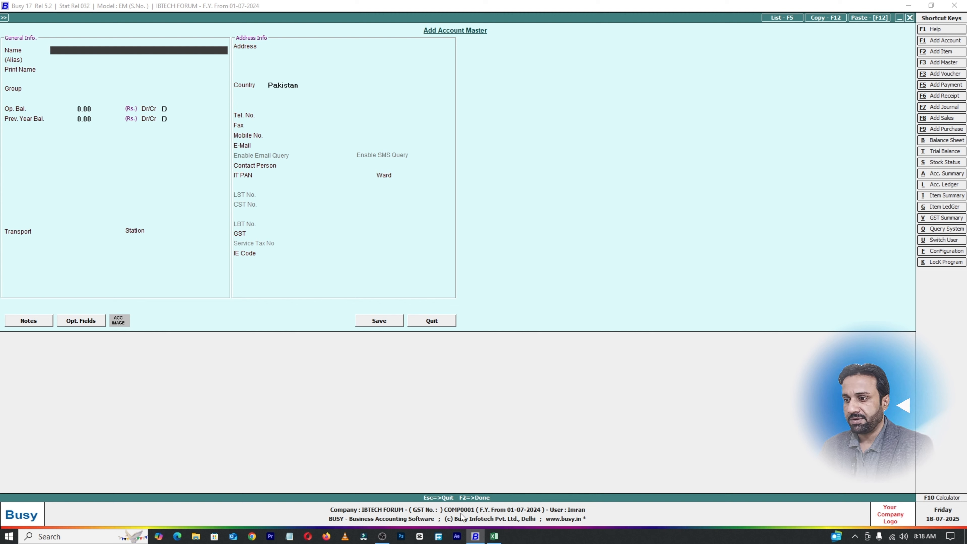
pyautogui.click(494, 537)
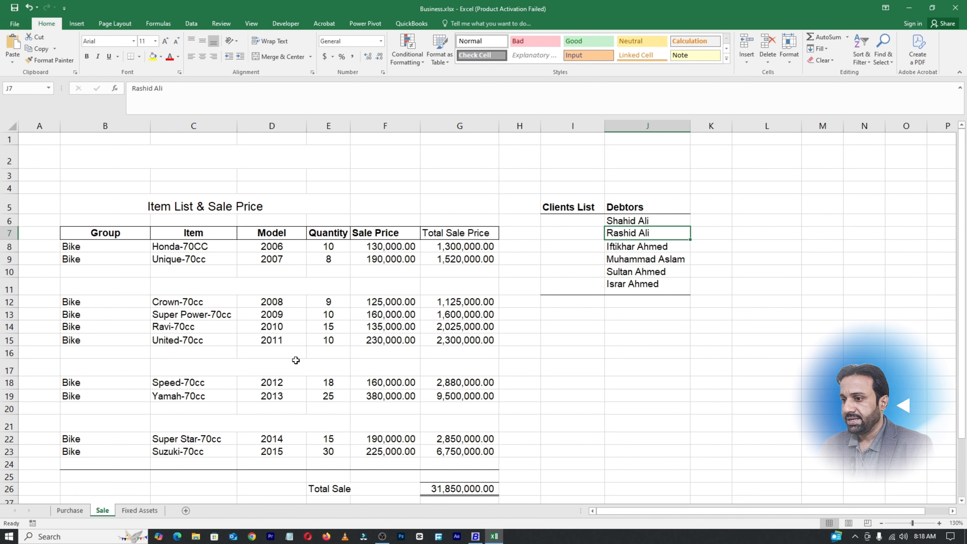
pyautogui.doubleClick(653, 234)
pyautogui.moveTo(653, 233); pyautogui.dragTo(513, 215)
pyautogui.hotkey('ctrl', 'c')
pyautogui.hotkey('alt', 'Tab')
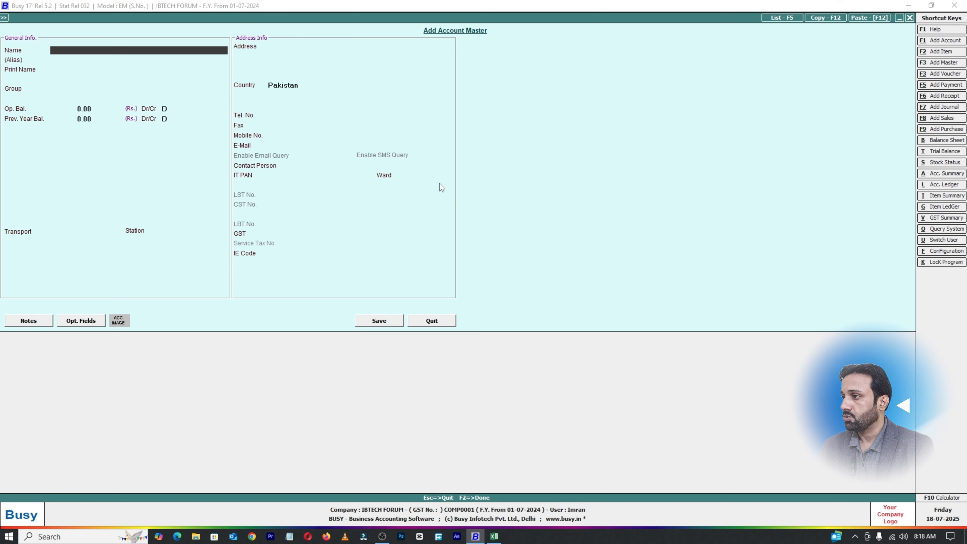
pyautogui.hotkey('ctrl', 'v')
pyautogui.press('Return')
pyautogui.press('Return')
pyautogui.press('Return')
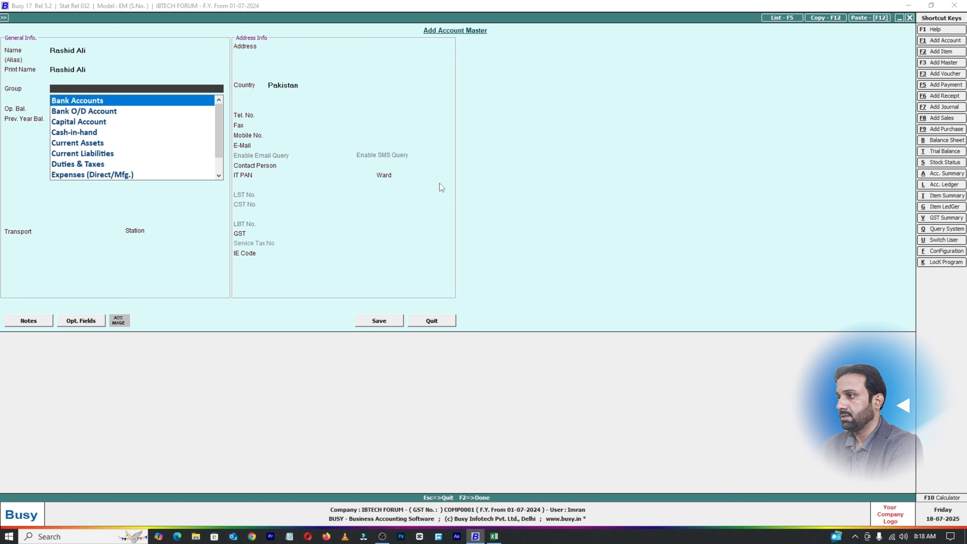
# Put the account in Sundry Debtors with bill-by-bill balancing Y, address Karachi, and save
pyautogui.write('sun')
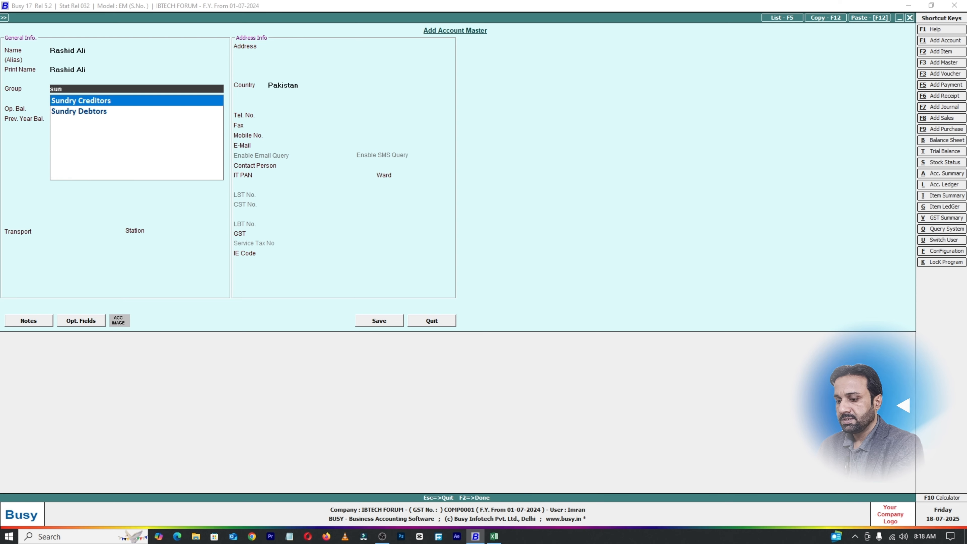
pyautogui.press('Down')
pyautogui.press('Return')
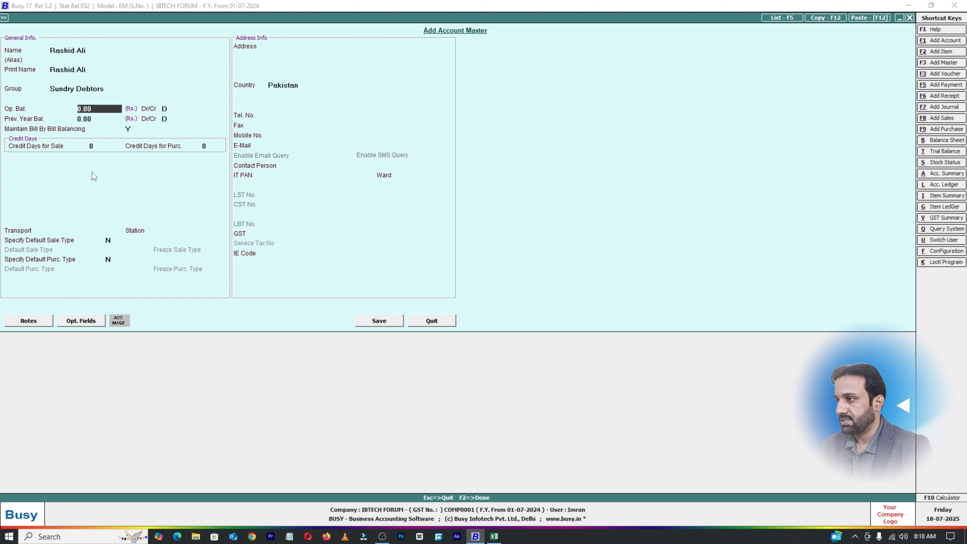
pyautogui.click(128, 129)
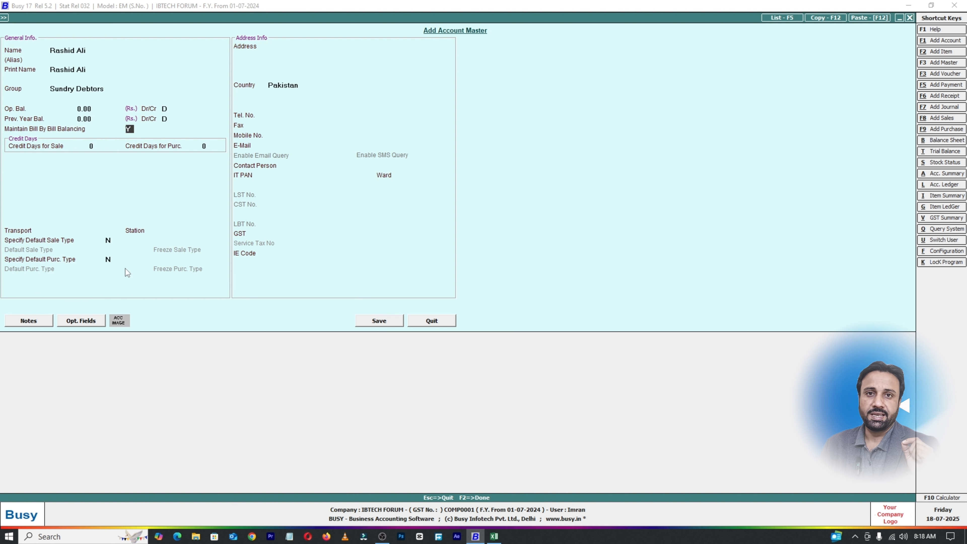
pyautogui.write('N')
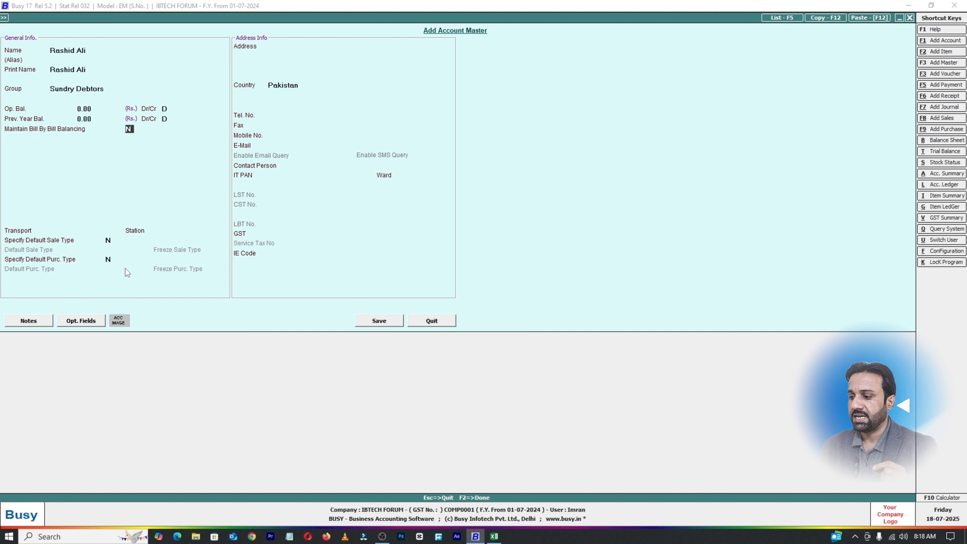
pyautogui.write('Y')
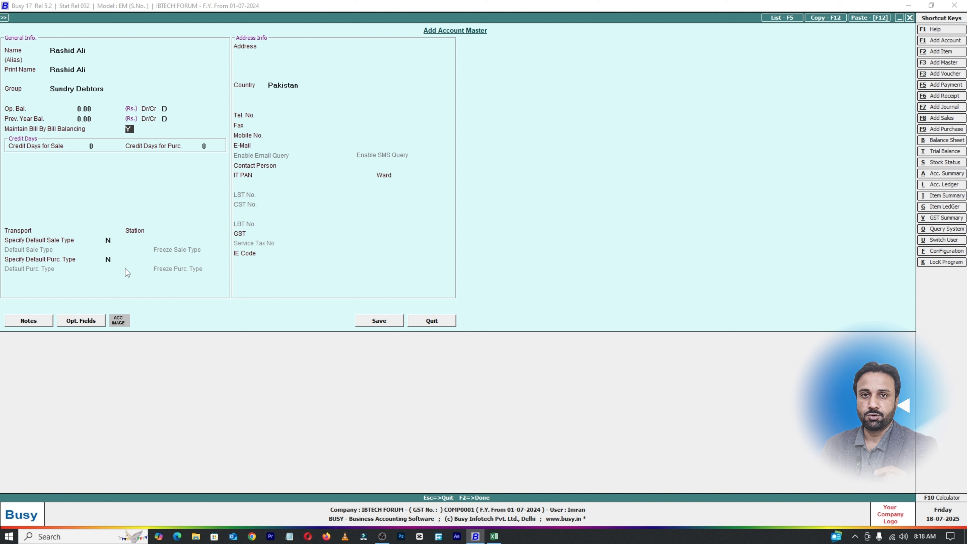
pyautogui.click(326, 47)
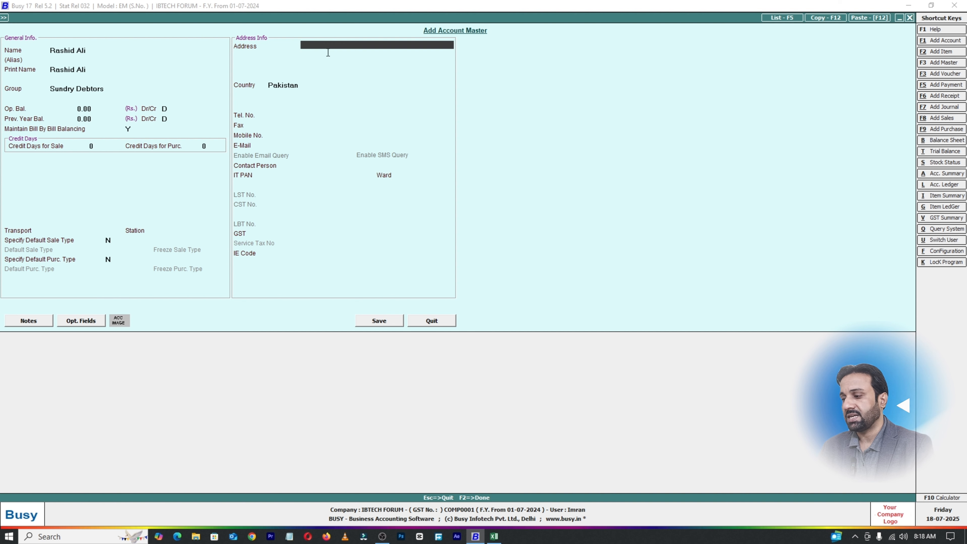
pyautogui.write('Karachi')
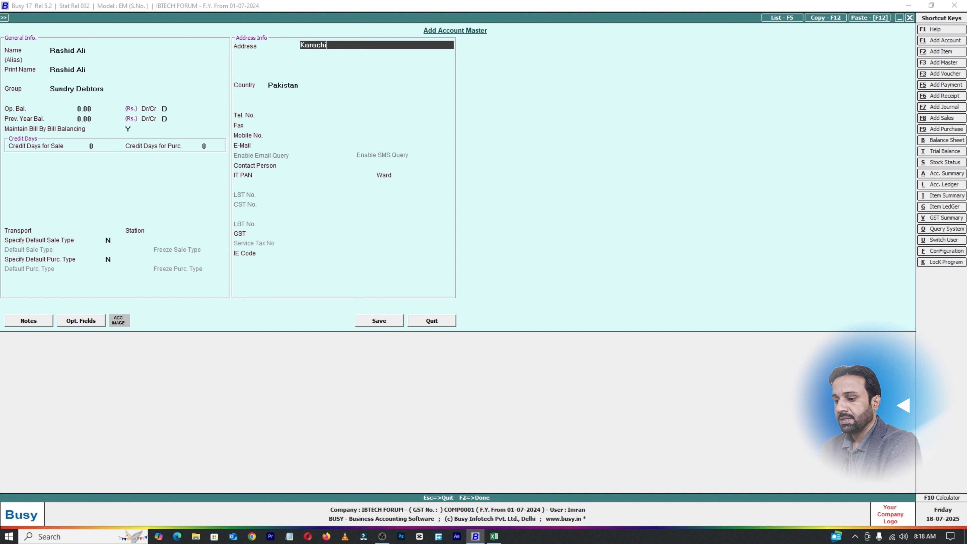
pyautogui.press('Return')
pyautogui.press('Return')
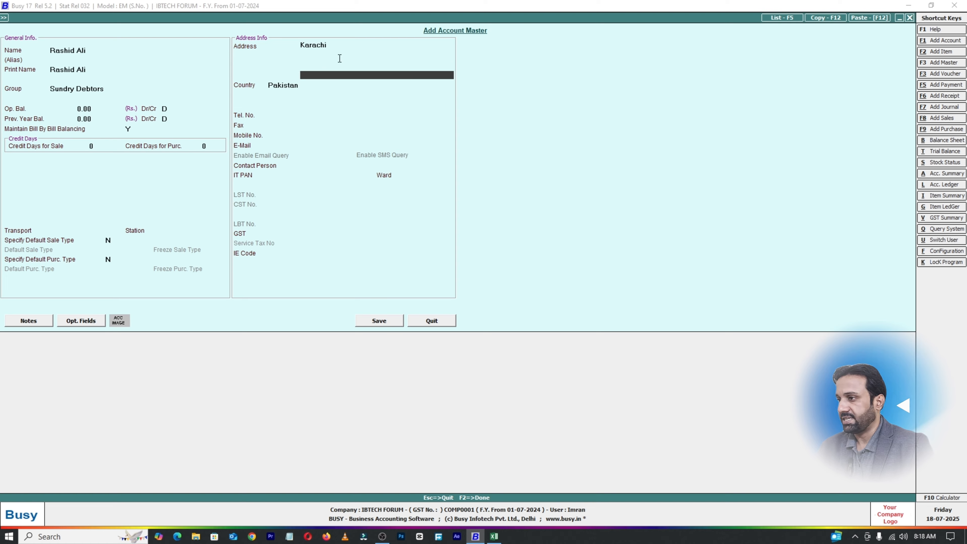
pyautogui.press('F2')
pyautogui.press('Return')
# Create a Sundry Debtors account for the debtor name in cell J8
pyautogui.click(494, 536)
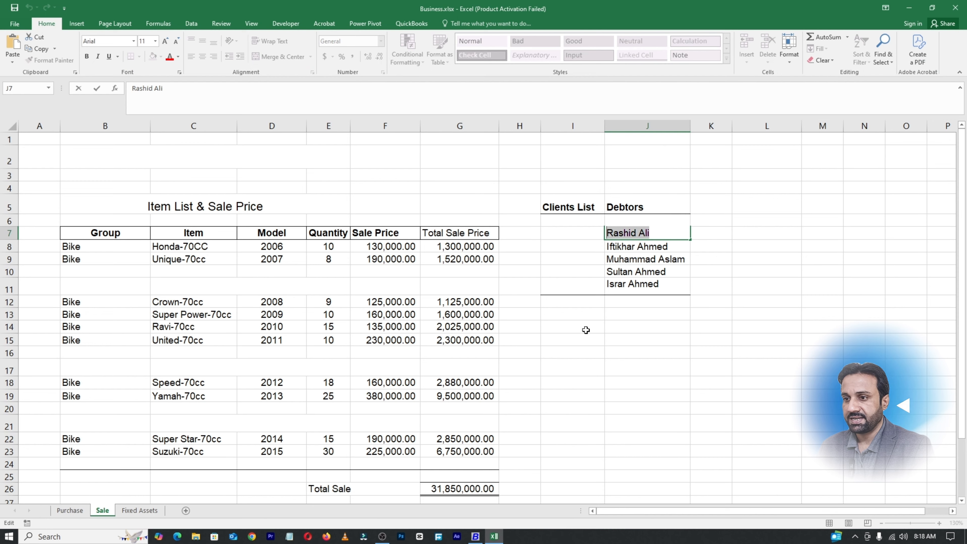
pyautogui.press('Return')
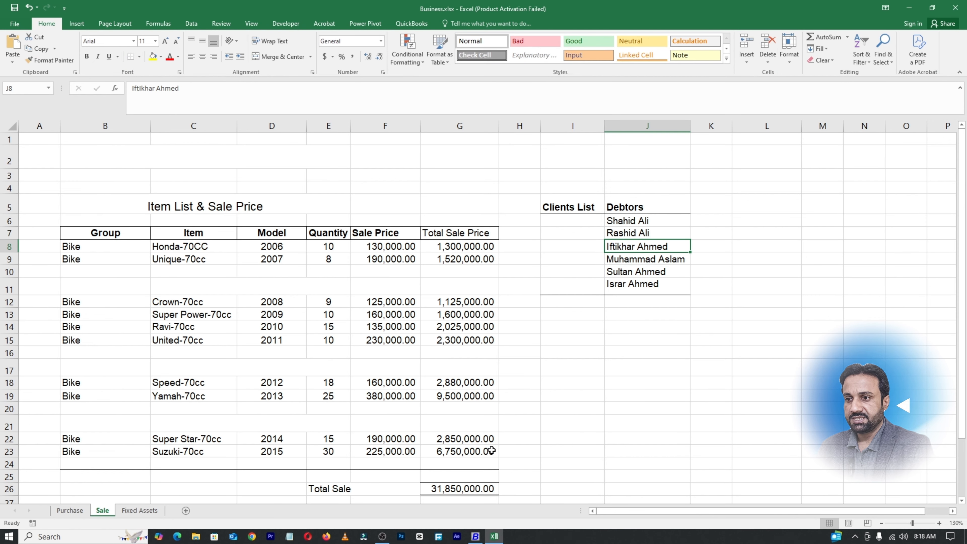
pyautogui.doubleClick(677, 247)
pyautogui.moveTo(674, 246); pyautogui.dragTo(538, 227)
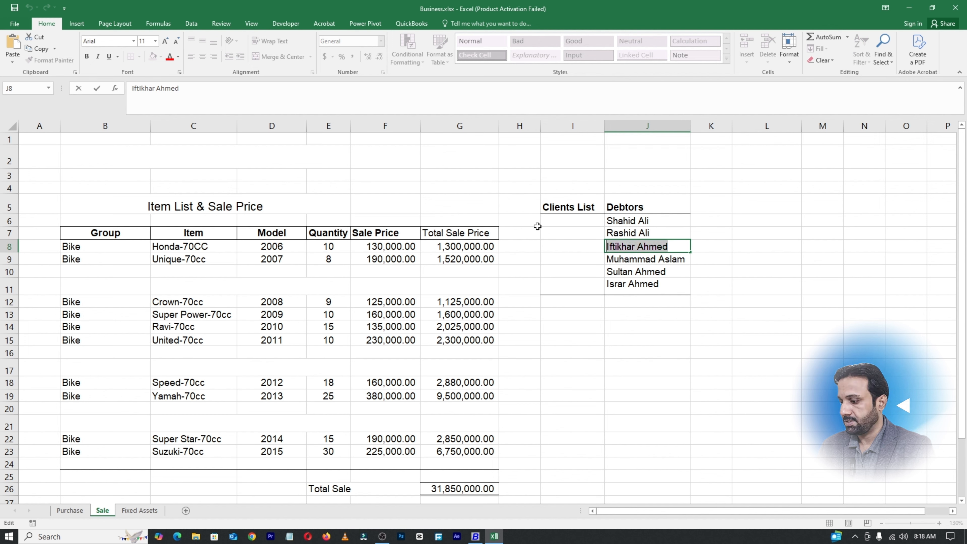
pyautogui.click(480, 535)
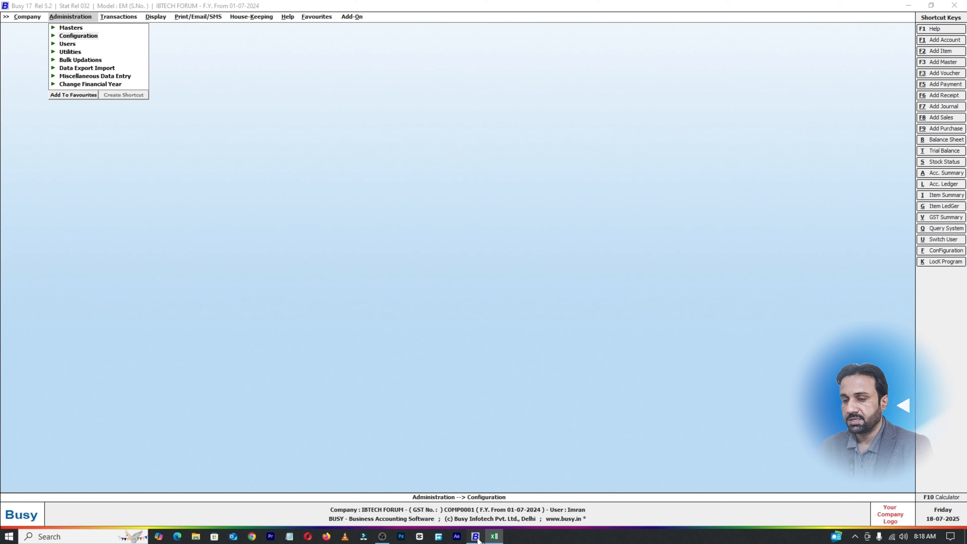
pyautogui.click(944, 40)
pyautogui.hotkey('ctrl', 'v')
pyautogui.press('Return')
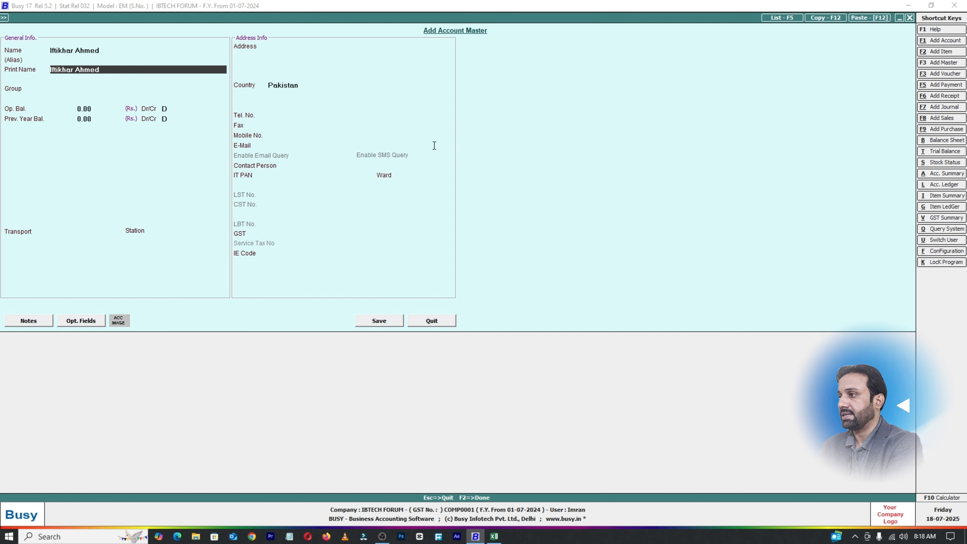
pyautogui.press('Return')
pyautogui.write('sun')
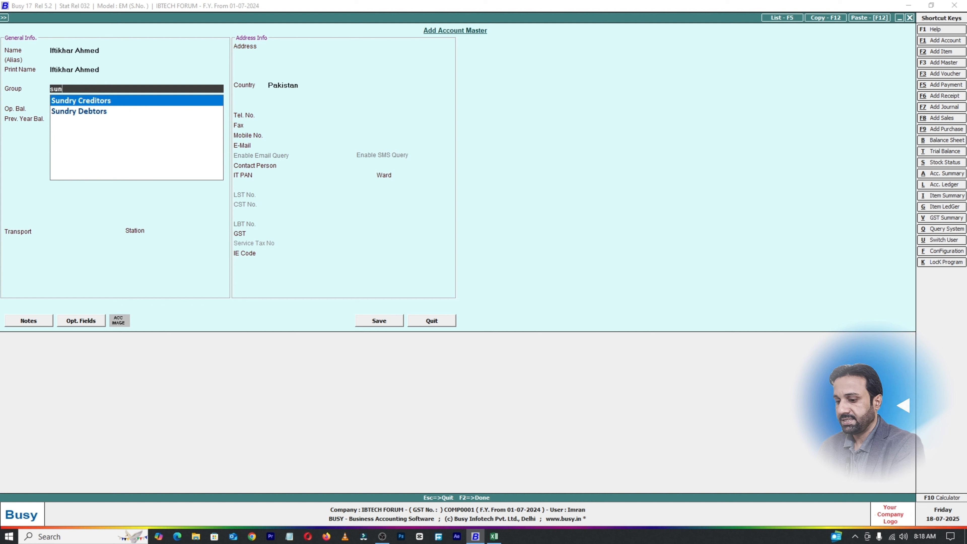
pyautogui.press('Down')
pyautogui.press('Return')
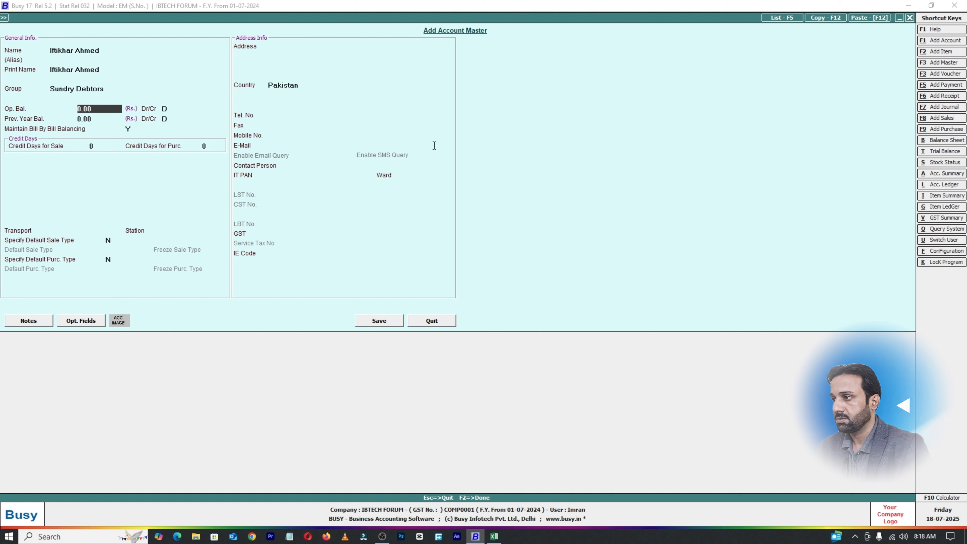
pyautogui.click(377, 321)
# Create a Sundry Debtors account for the debtor name in cell J9
pyautogui.hotkey('alt', 'Tab')
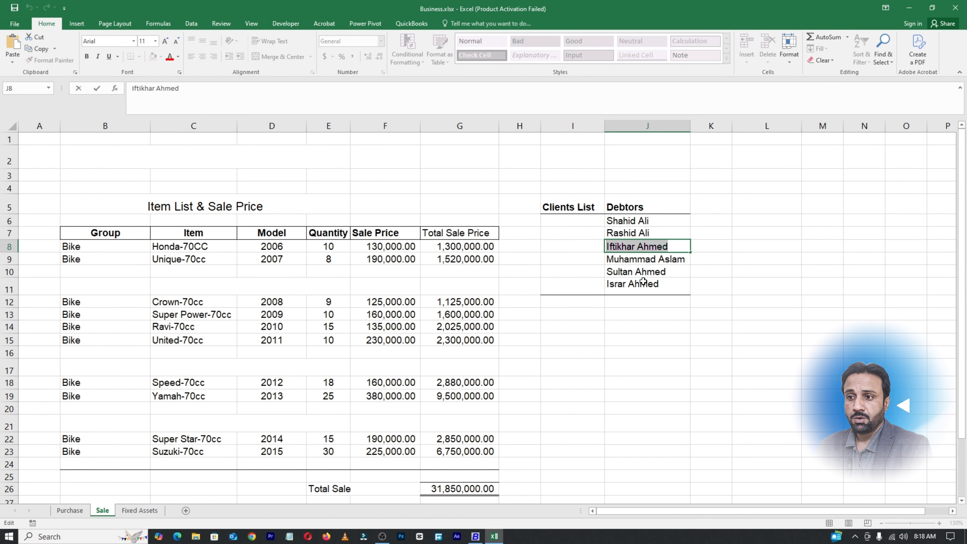
pyautogui.doubleClick(683, 259)
pyautogui.moveTo(683, 258); pyautogui.dragTo(585, 255)
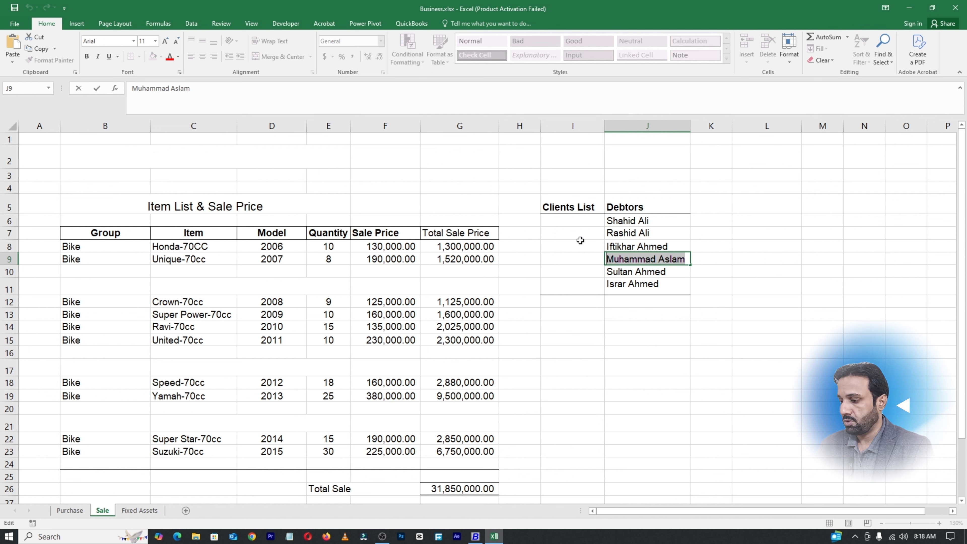
pyautogui.click(475, 537)
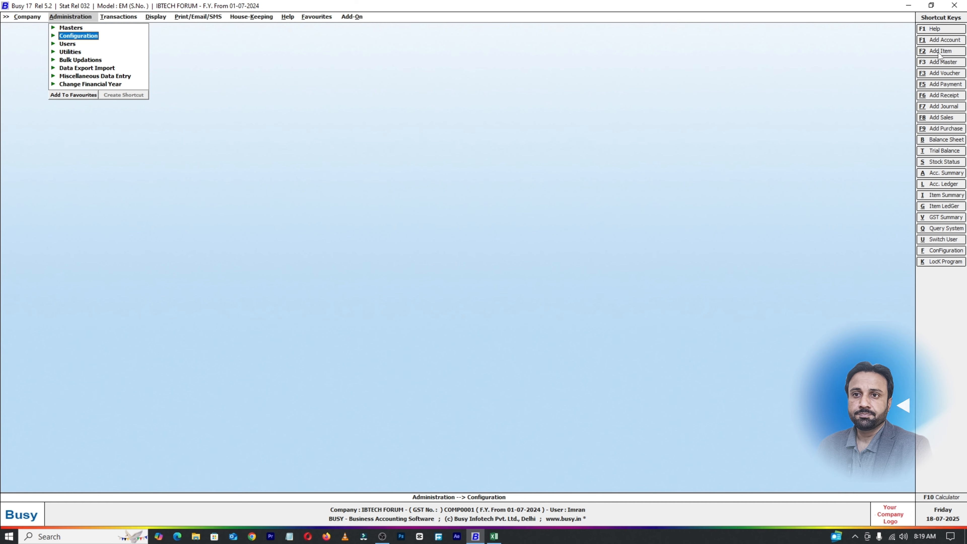
pyautogui.click(940, 40)
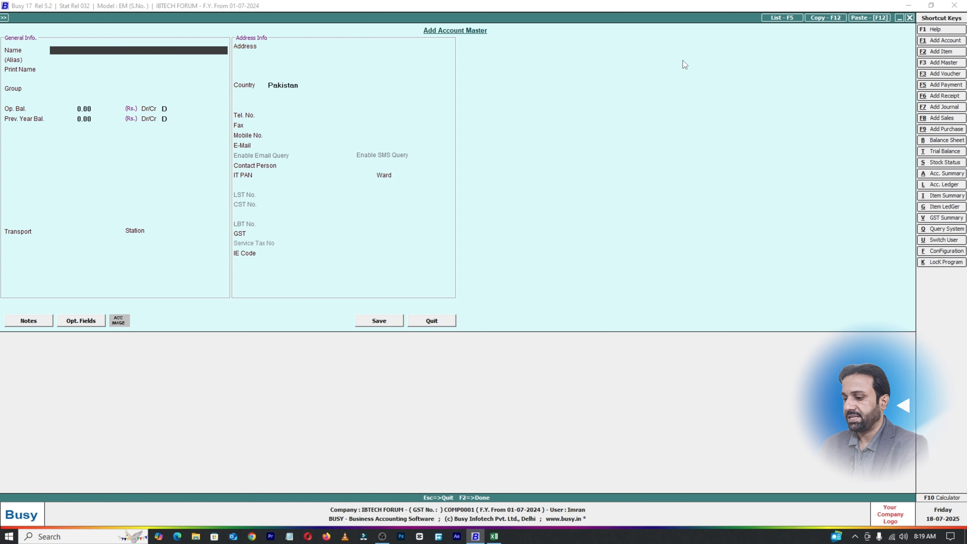
pyautogui.hotkey('ctrl', 'v')
pyautogui.press('Return')
pyautogui.press('Return')
pyautogui.press('Return')
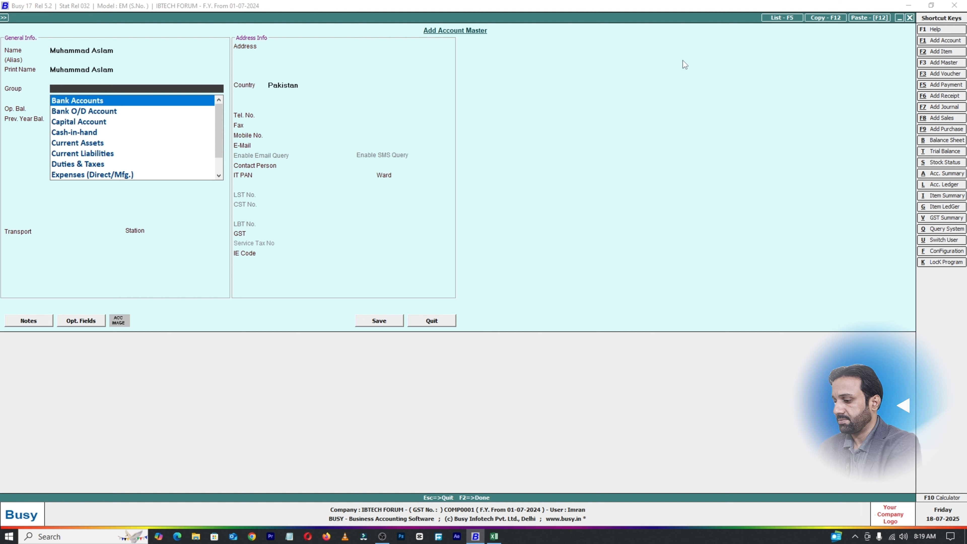
pyautogui.write('sun')
pyautogui.press('Down')
pyautogui.press('Return')
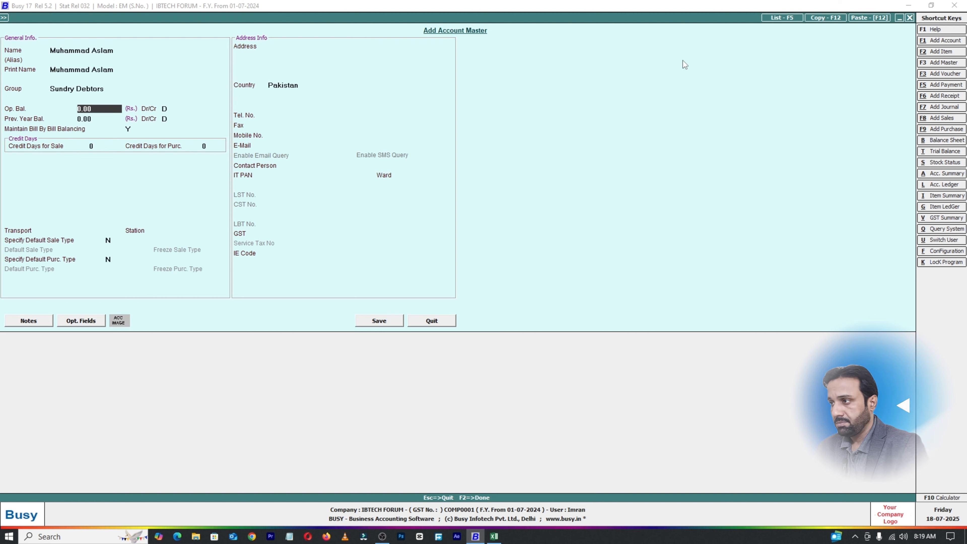
pyautogui.click(372, 323)
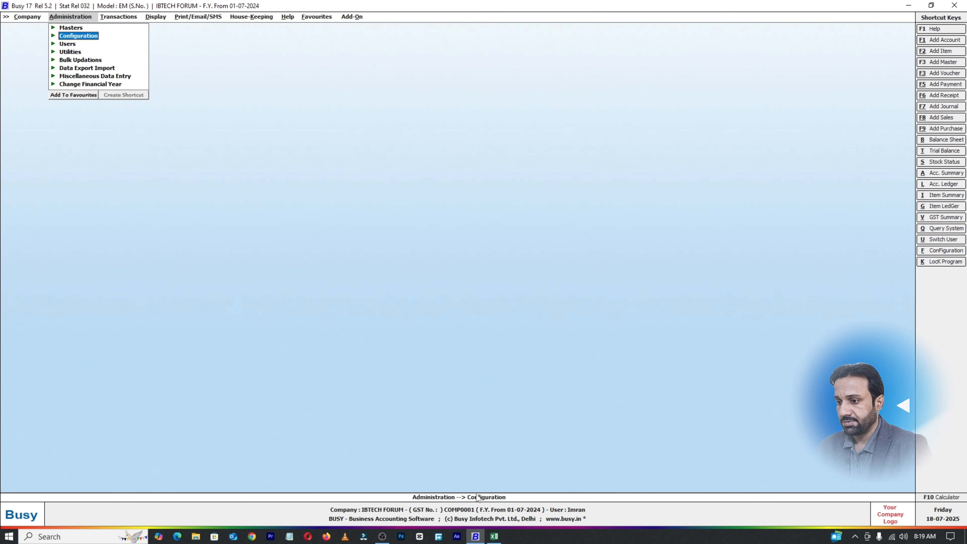
# Create a Sundry Debtors account for the debtor name in cell J10
pyautogui.click(494, 536)
pyautogui.press('Down')
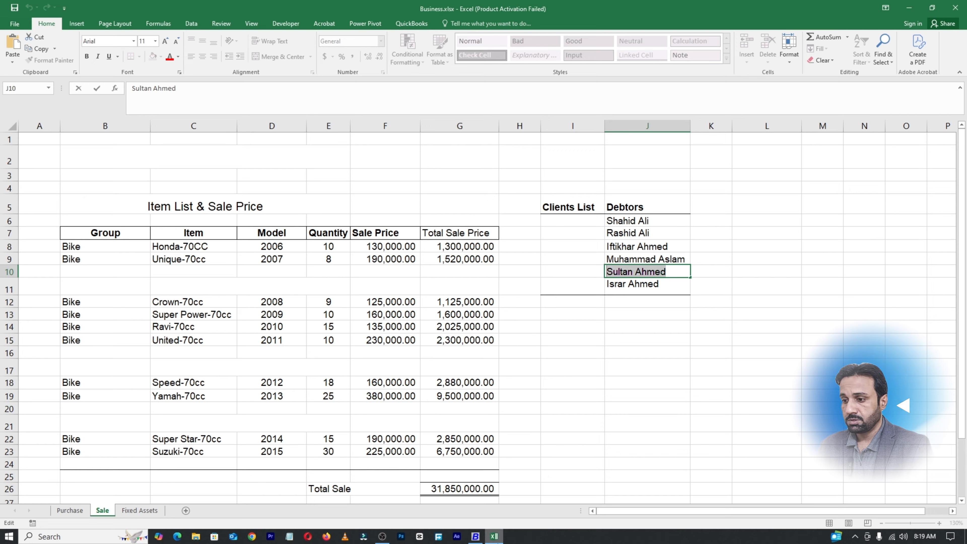
pyautogui.click(475, 536)
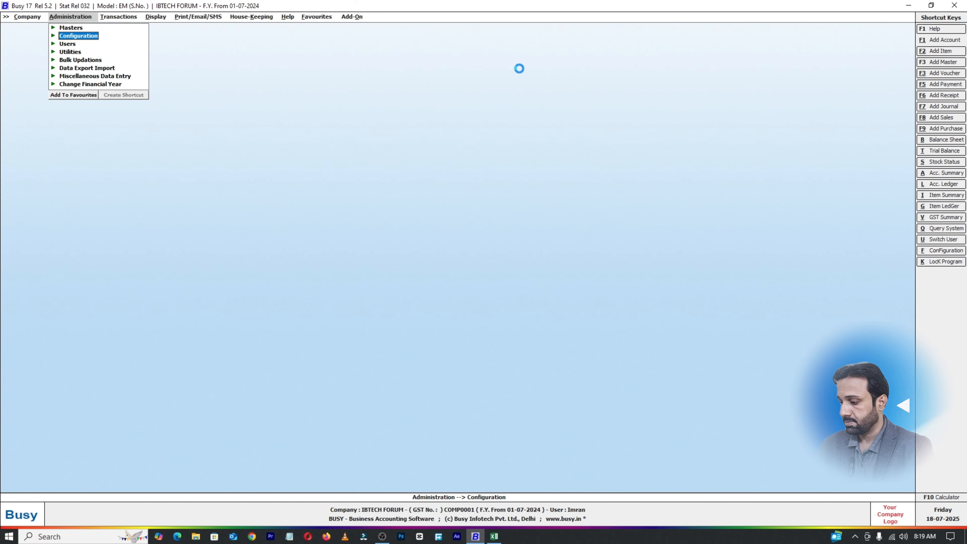
pyautogui.hotkey('alt', 'F1')
pyautogui.write('Sultan Ahmed')
pyautogui.press('Return')
pyautogui.press('Return')
pyautogui.press('Return')
pyautogui.press('space')
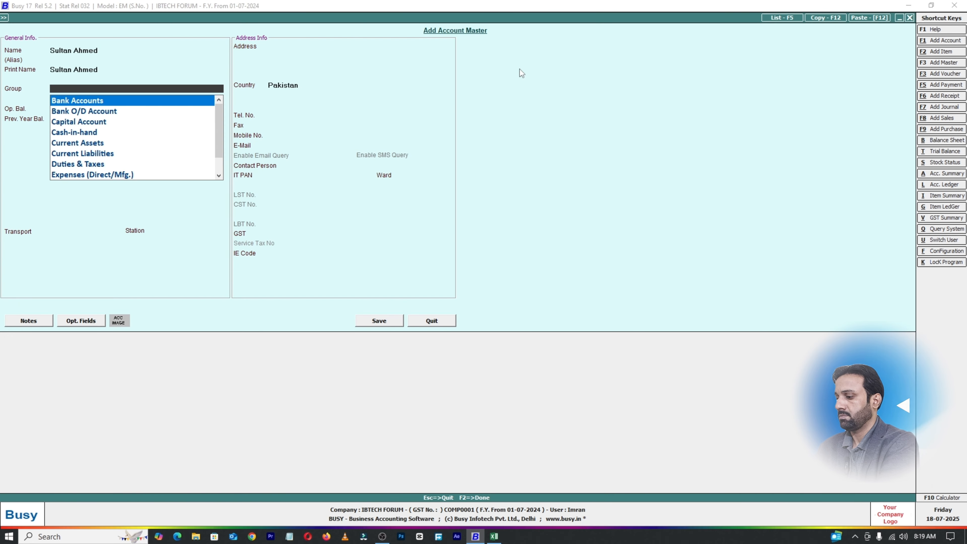
pyautogui.write('sun')
pyautogui.press('Down')
pyautogui.press('Return')
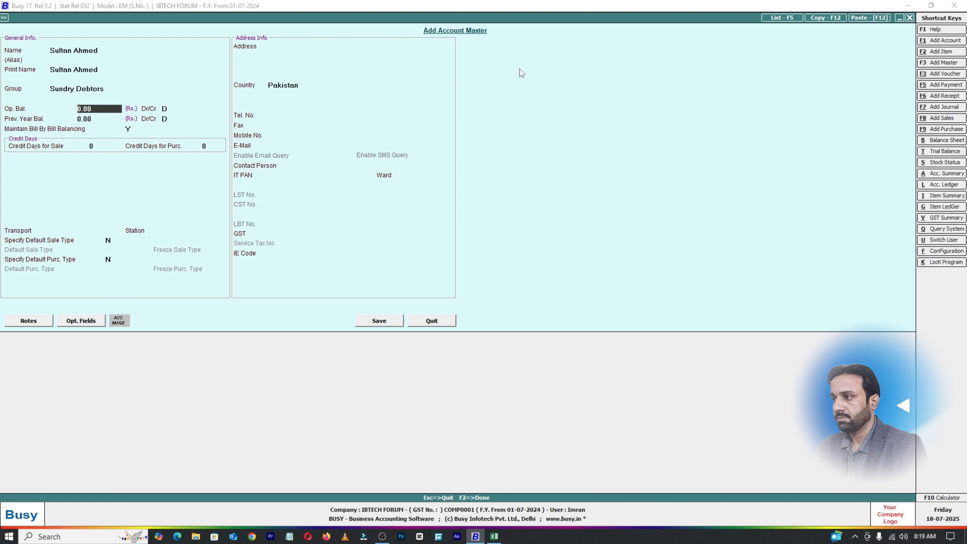
pyautogui.click(378, 320)
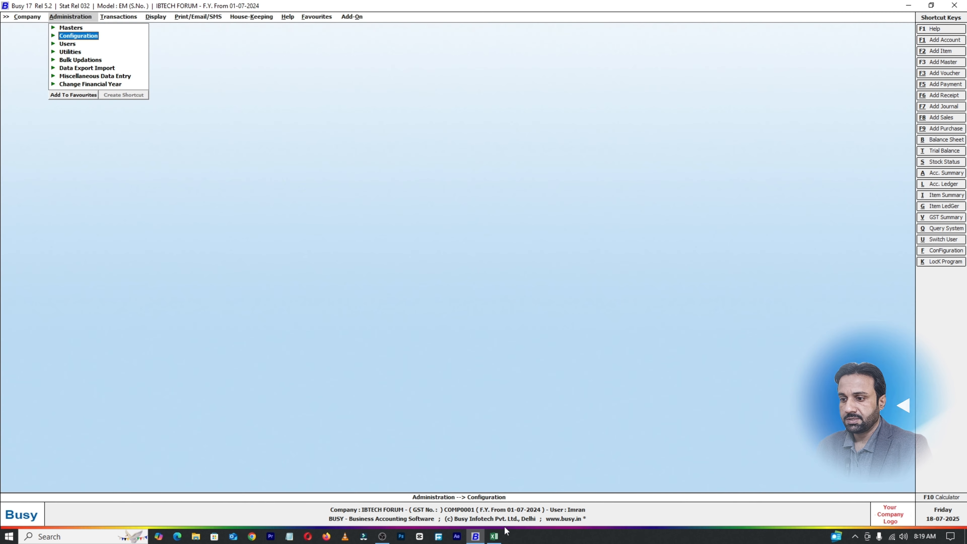
pyautogui.hotkey('alt', 'Tab')
# Add the J11 debtor as a Sundry Debtors account, then close the form for the main screen
pyautogui.click(681, 284)
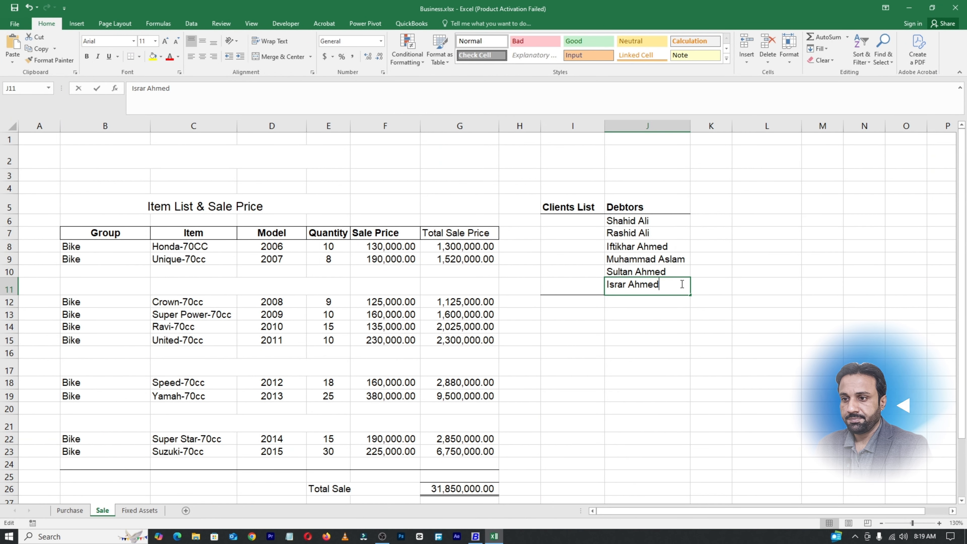
pyautogui.hotkey('ctrl', 'c')
pyautogui.click(476, 536)
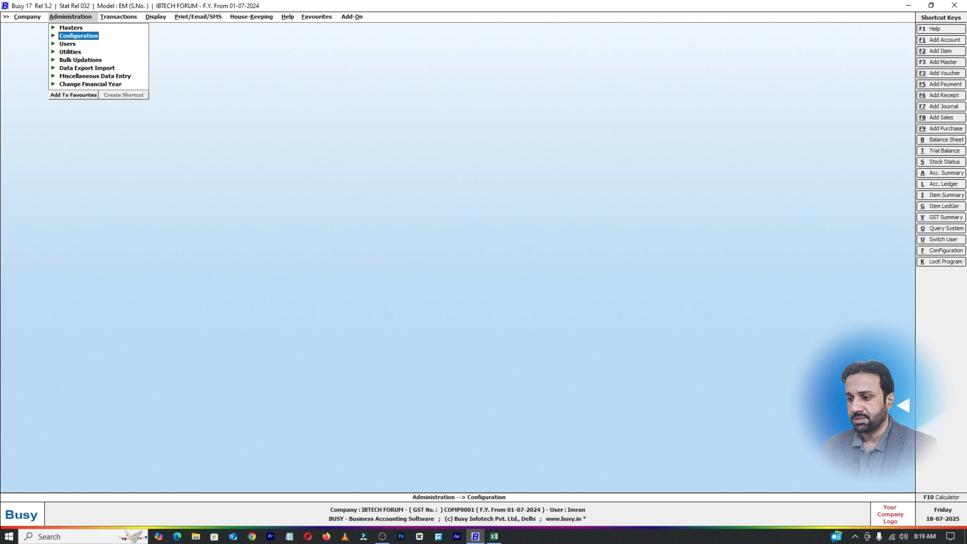
pyautogui.click(495, 537)
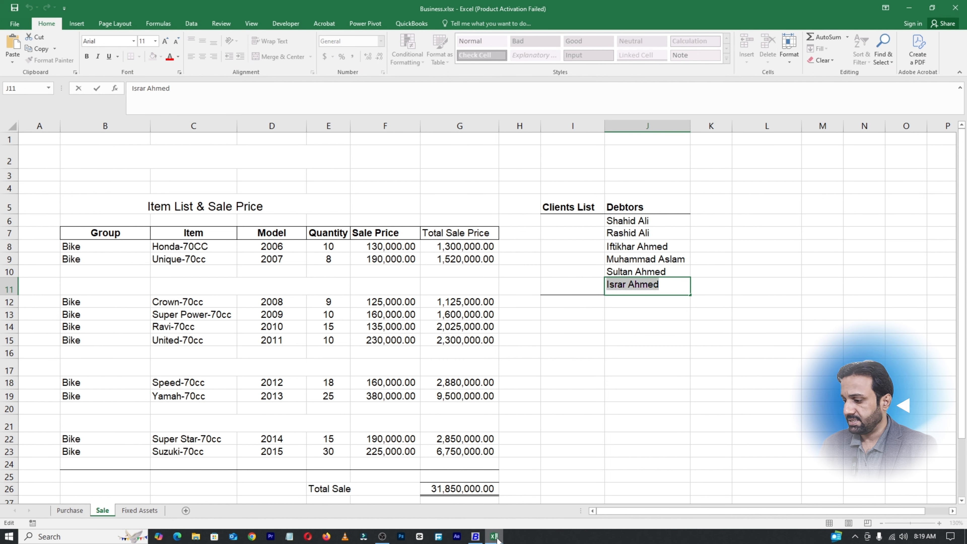
pyautogui.click(481, 537)
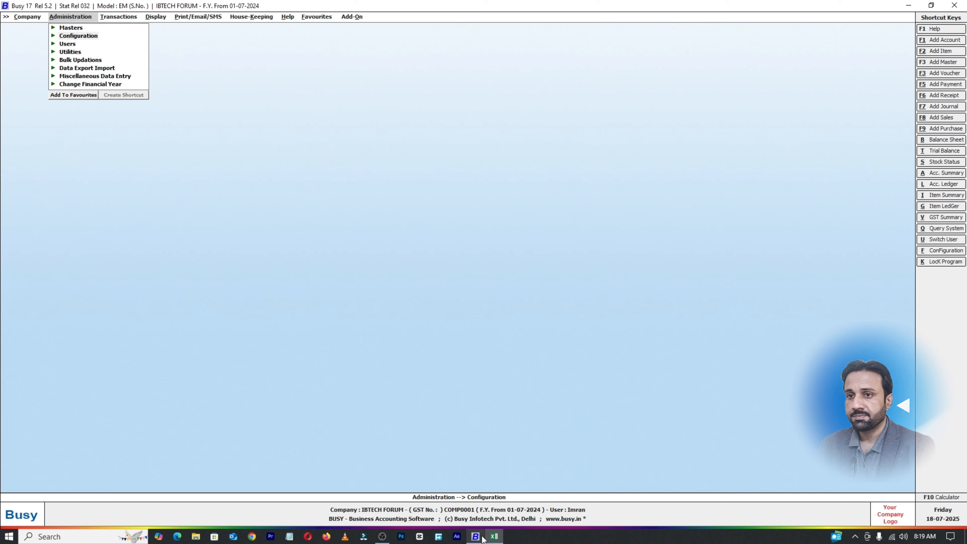
pyautogui.click(950, 40)
pyautogui.write('Israr Ahmed')
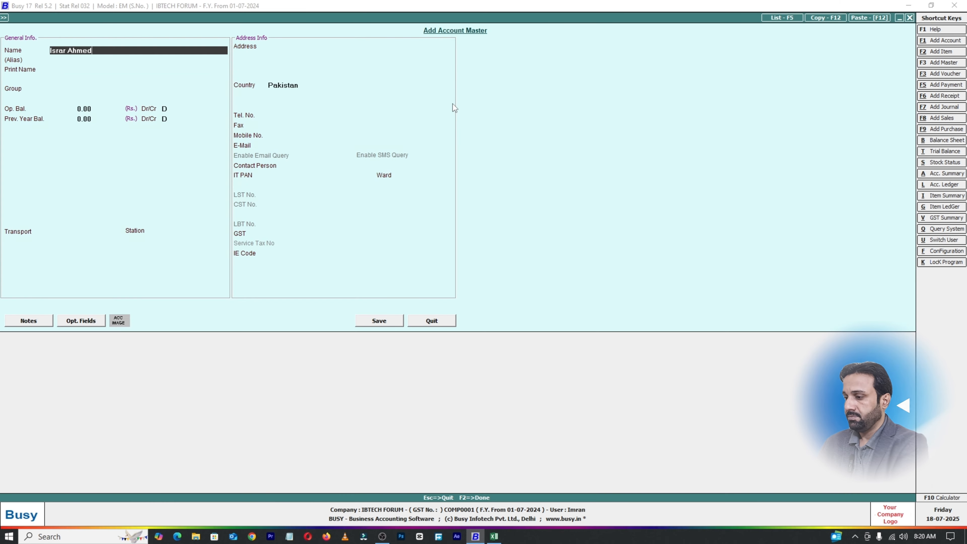
pyautogui.press('Return')
pyautogui.press('Return')
pyautogui.press('Return')
pyautogui.write('un')
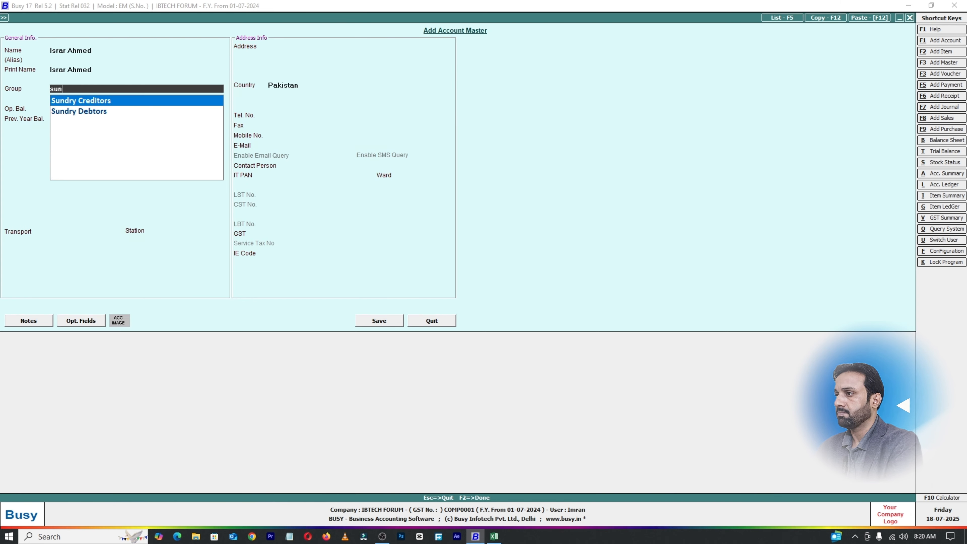
pyautogui.press('Down')
pyautogui.press('Return')
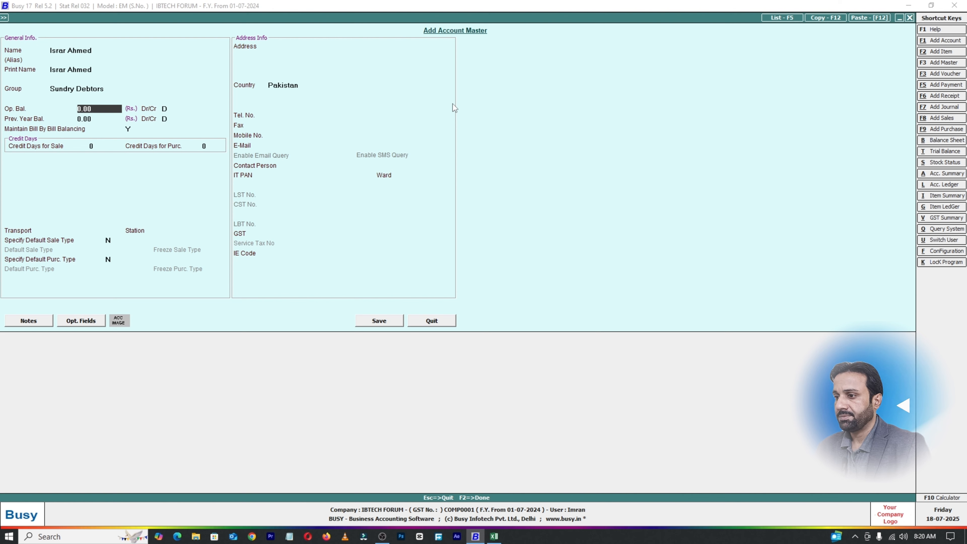
pyautogui.click(379, 316)
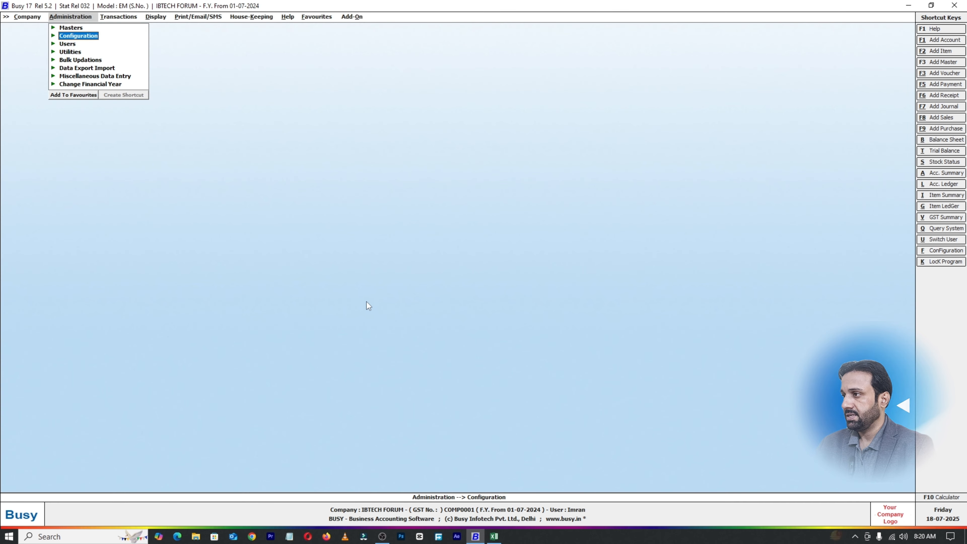
# Start a new Material Issued to Party voucher dated 11-07-2024
pyautogui.click(199, 72)
pyautogui.click(121, 17)
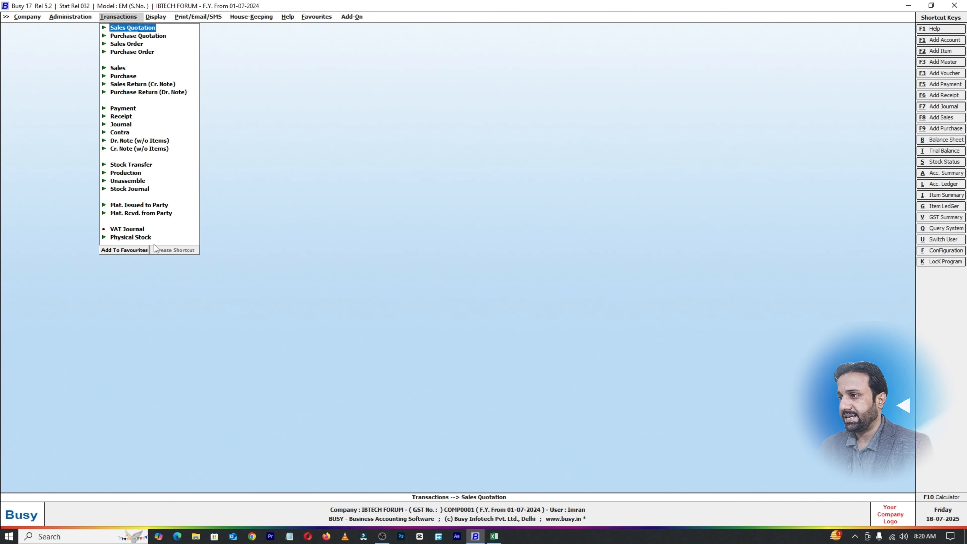
pyautogui.click(152, 205)
pyautogui.click(135, 213)
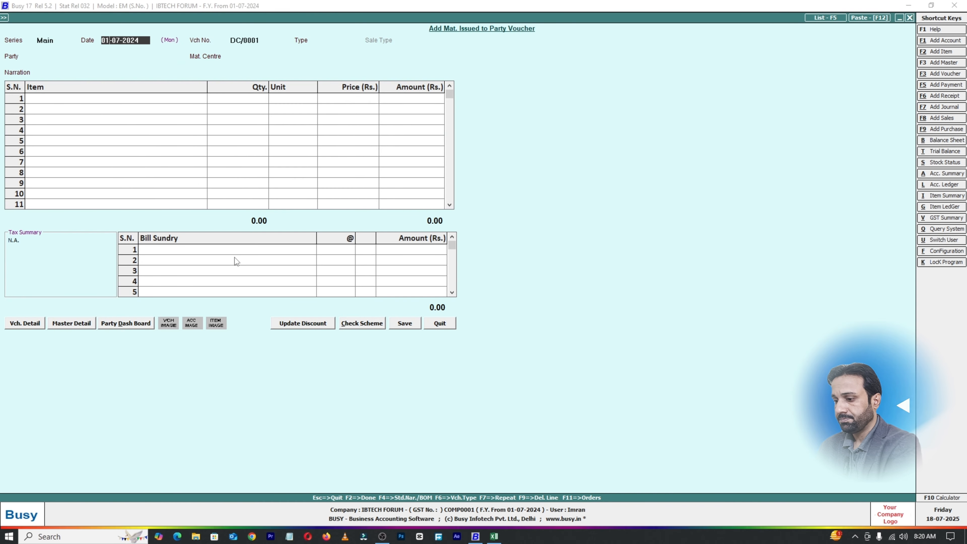
pyautogui.press('BackSpace')
pyautogui.press('BackSpace')
pyautogui.write('11')
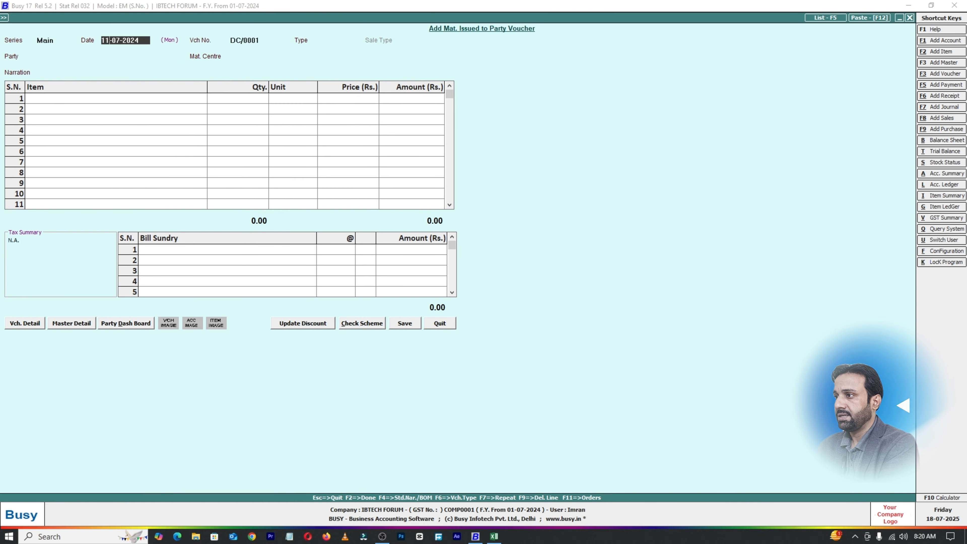
pyautogui.press('Return')
# Make it a GST/Exempt Sale Challan for the customer's account, accepting the other-state warning
pyautogui.press('Return')
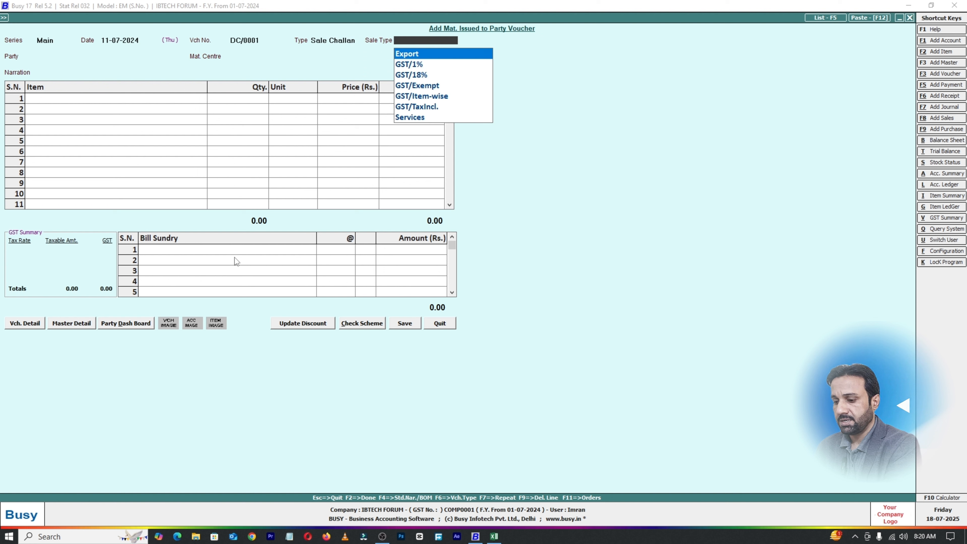
pyautogui.press('Down')
pyautogui.press('Down')
pyautogui.press('Down')
pyautogui.press('Return')
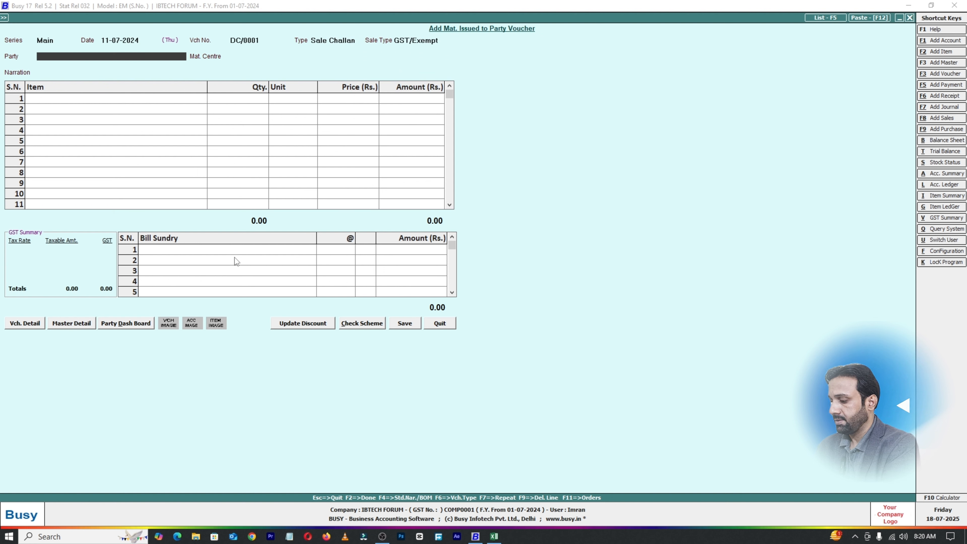
pyautogui.write('sha')
pyautogui.press('Return')
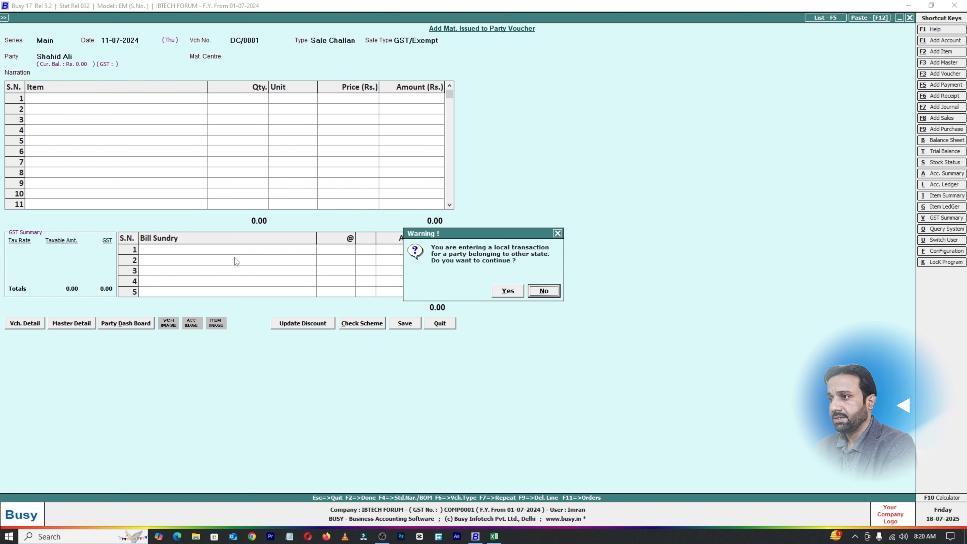
pyautogui.press('Left')
pyautogui.press('Return')
pyautogui.press('Return')
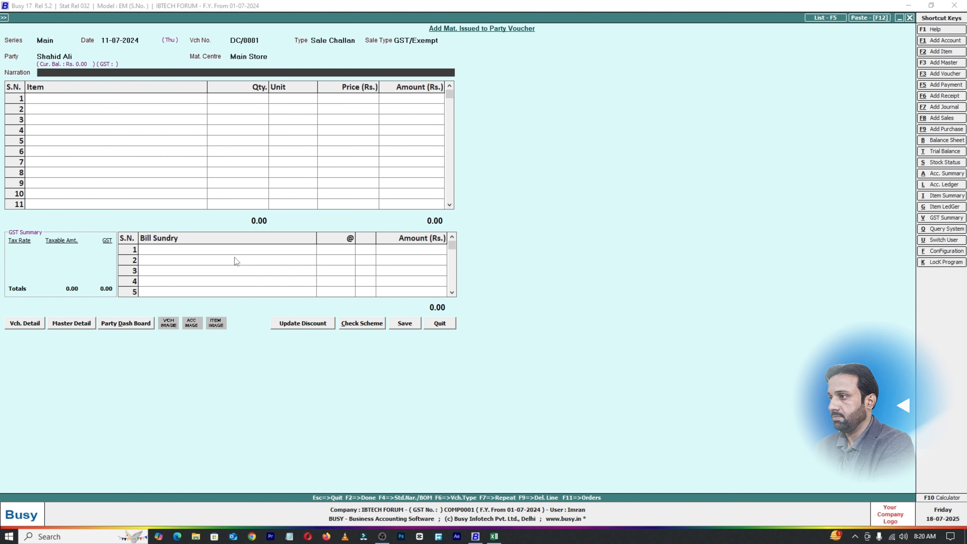
pyautogui.hotkey('alt', 'Tab')
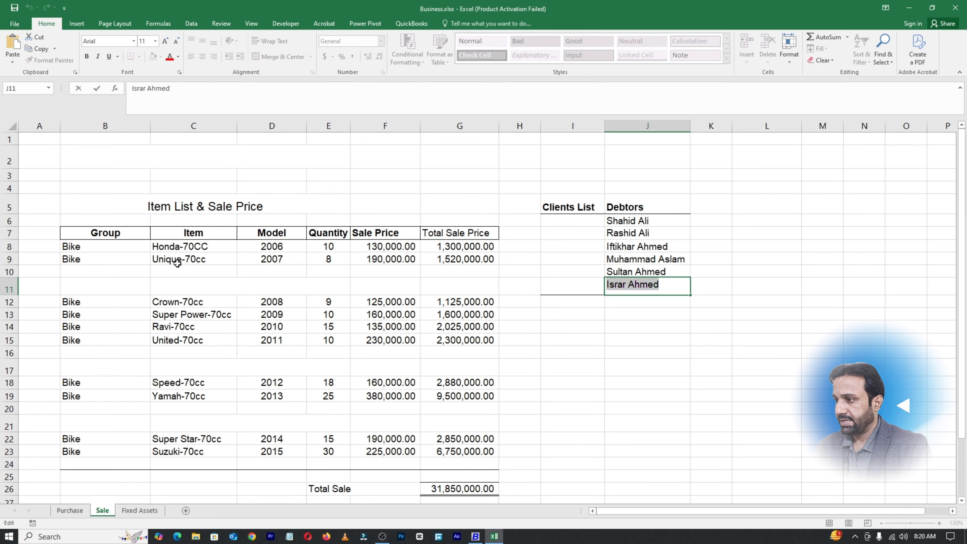
# Review the two bike rows B8:G9 on the Excel Sale sheet
pyautogui.click(176, 253)
pyautogui.click(281, 253)
pyautogui.click(354, 255)
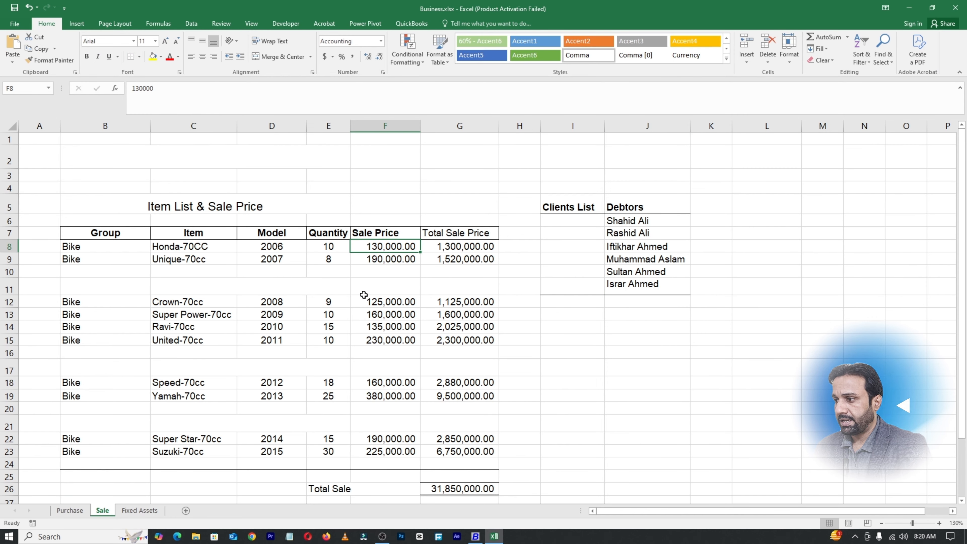
pyautogui.click(115, 249)
pyautogui.moveTo(116, 248); pyautogui.dragTo(468, 261)
pyautogui.click(468, 291)
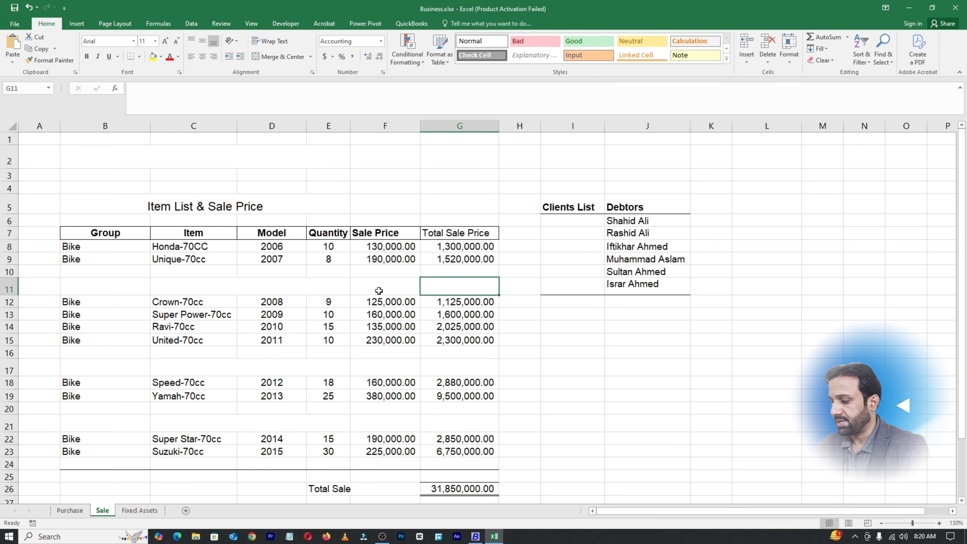
pyautogui.hotkey('alt', 'Tab')
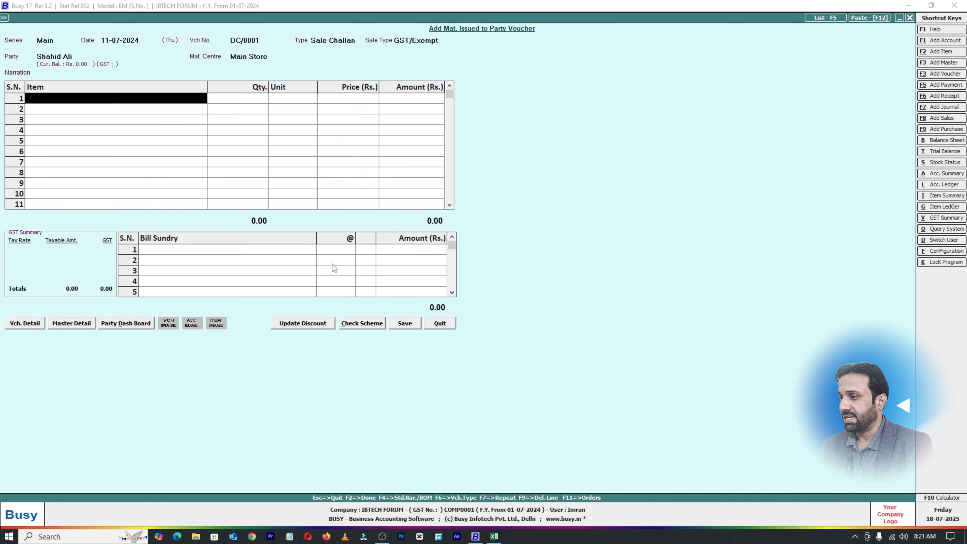
pyautogui.hotkey('alt', 'Tab')
# Paste items Honda-70CC and Unique-70cc with quantities 10 and 8 into the challan
pyautogui.moveTo(162, 247); pyautogui.dragTo(213, 259)
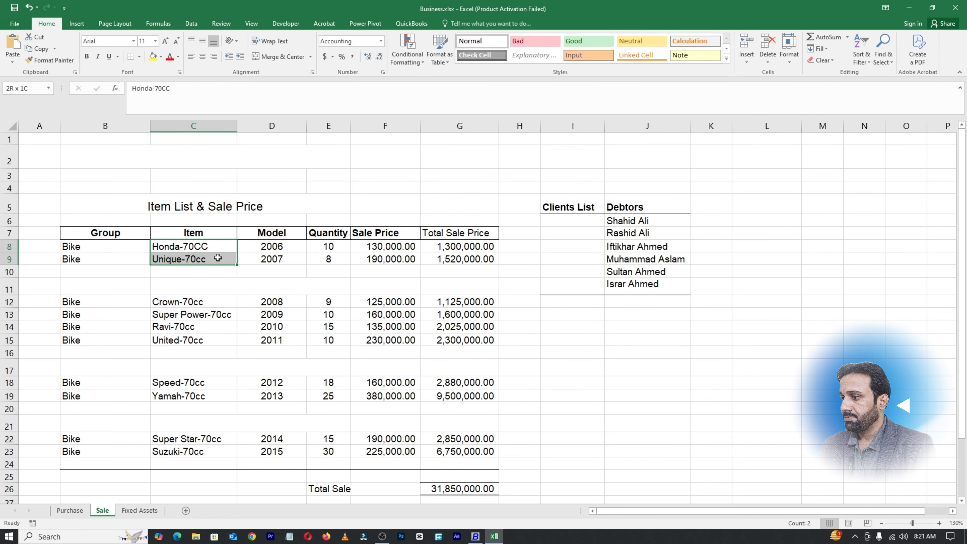
pyautogui.hotkey('ctrl', 'c')
pyautogui.hotkey('alt', 'Tab')
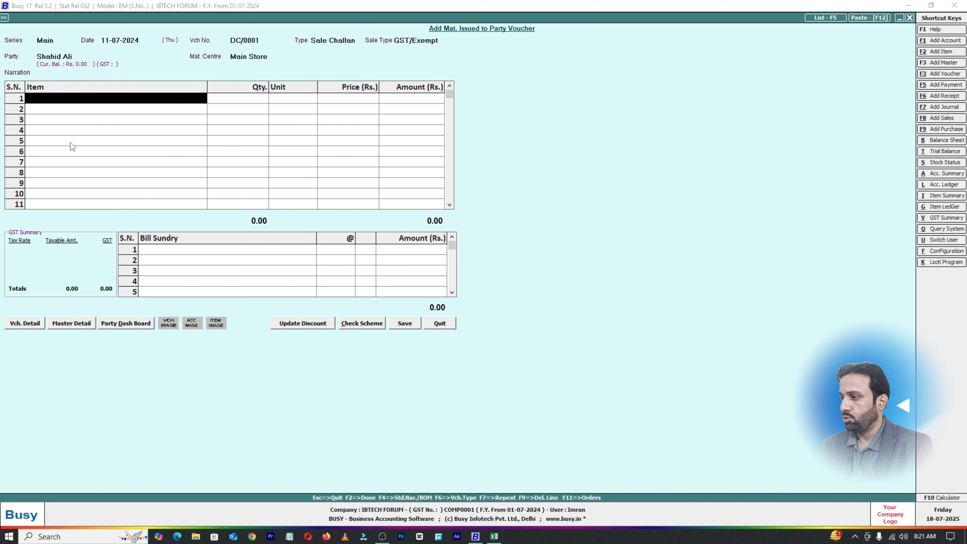
pyautogui.press('F12')
pyautogui.click(234, 100)
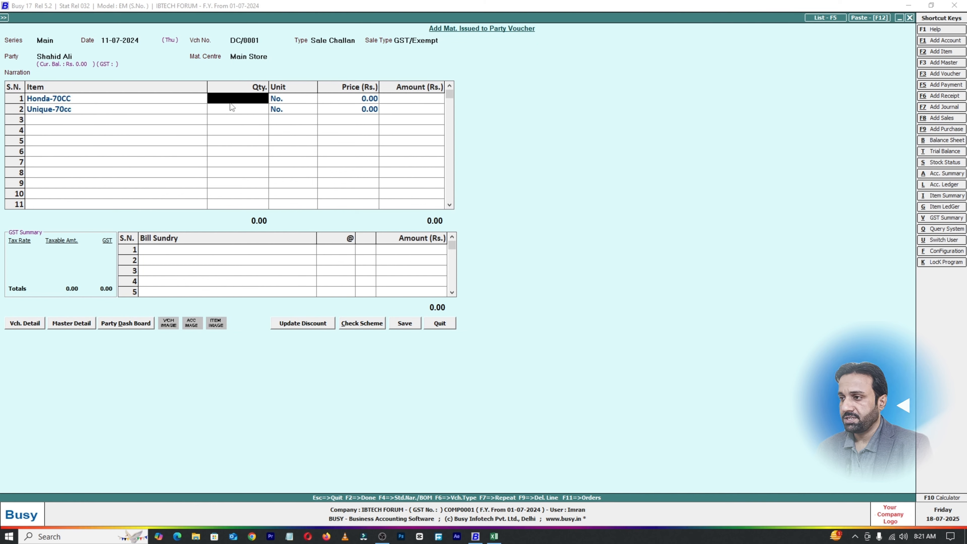
pyautogui.hotkey('alt', 'Tab')
pyautogui.click(324, 250)
pyautogui.moveTo(323, 256); pyautogui.dragTo(326, 260)
pyautogui.hotkey('ctrl', 'c')
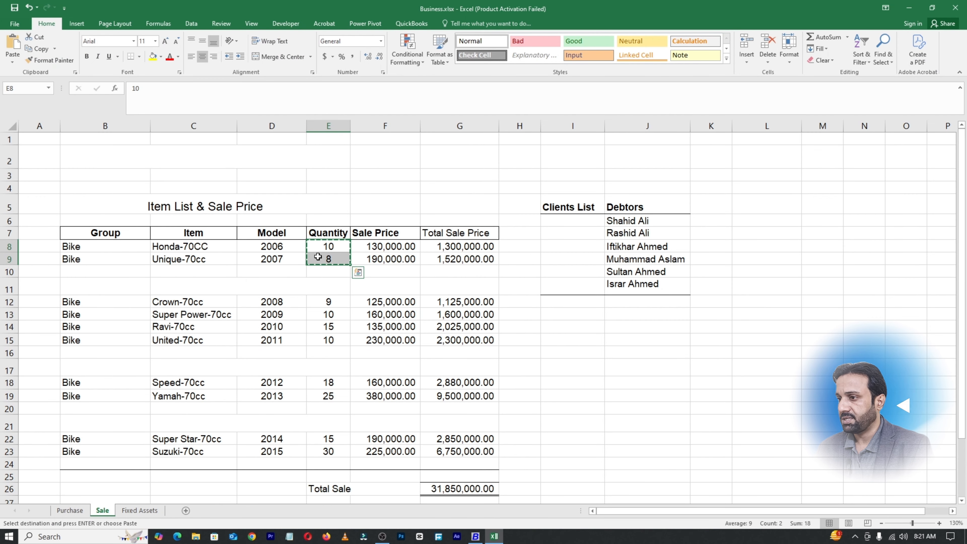
pyautogui.hotkey('alt', 'Tab')
pyautogui.press('F12')
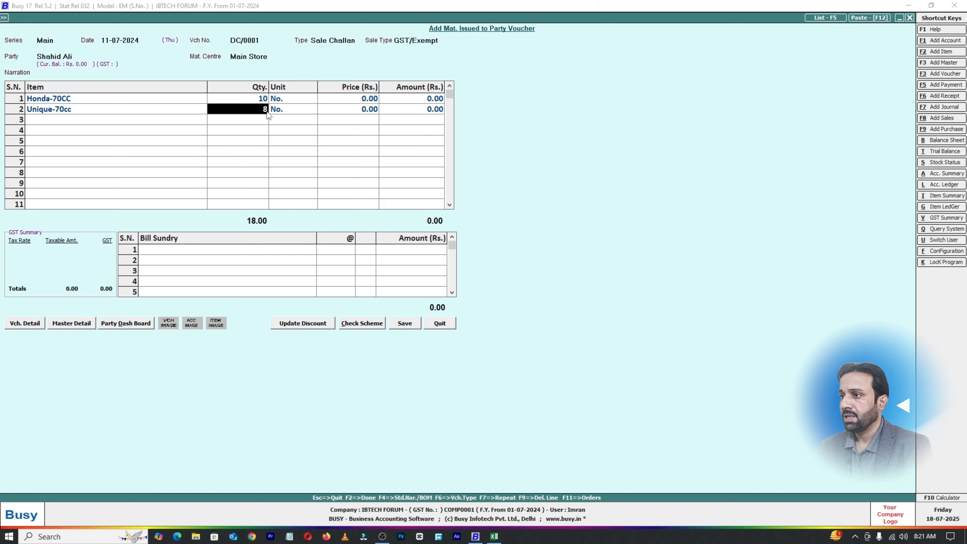
# Paste the sale prices 1,30,000 and 1,90,000 from F8:F9 into the challan
pyautogui.hotkey('alt', 'Tab')
pyautogui.moveTo(385, 259)
pyautogui.mouseDown()
pyautogui.moveTo(380, 251)
pyautogui.moveTo(375, 261)
pyautogui.mouseUp()
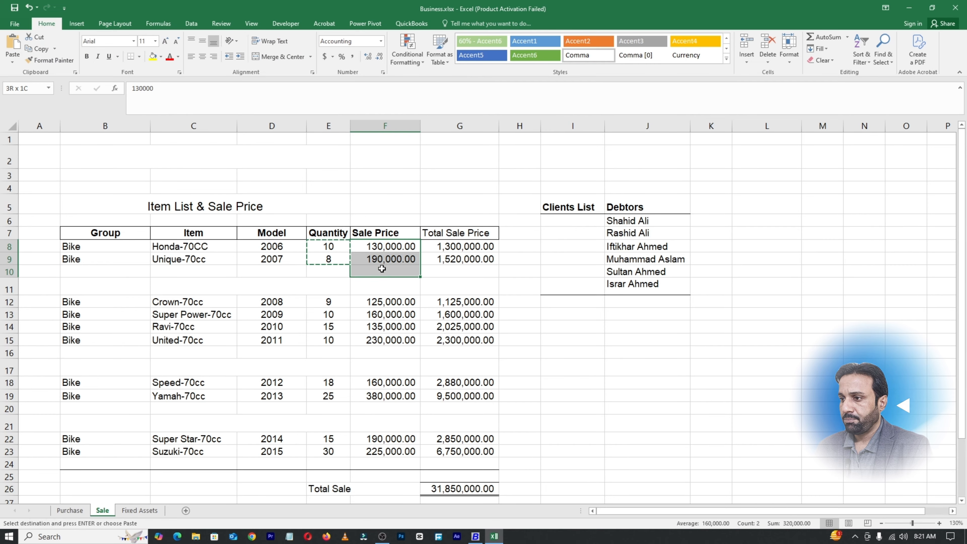
pyautogui.hotkey('ctrl', 'c')
pyautogui.hotkey('alt', 'Tab')
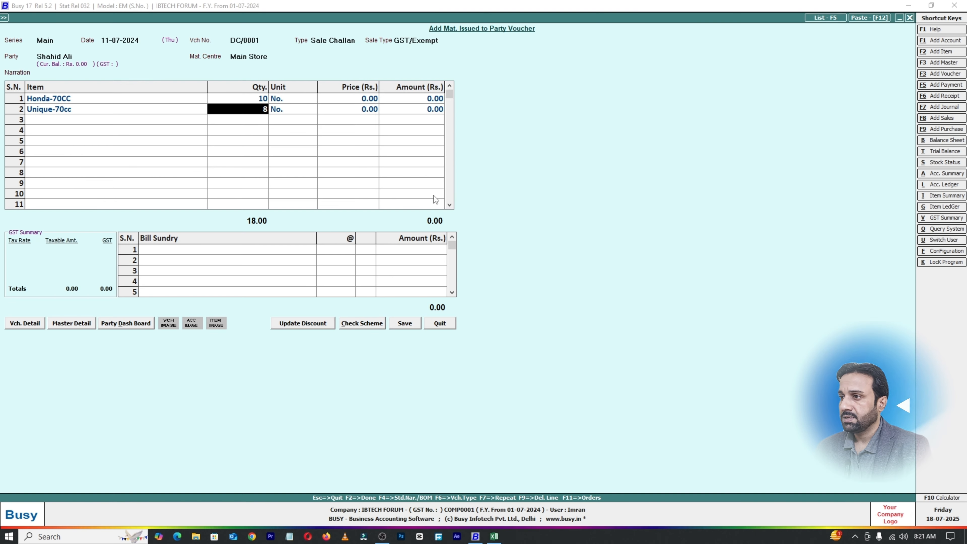
pyautogui.click(348, 98)
pyautogui.press('F12')
pyautogui.hotkey('alt', 'Tab')
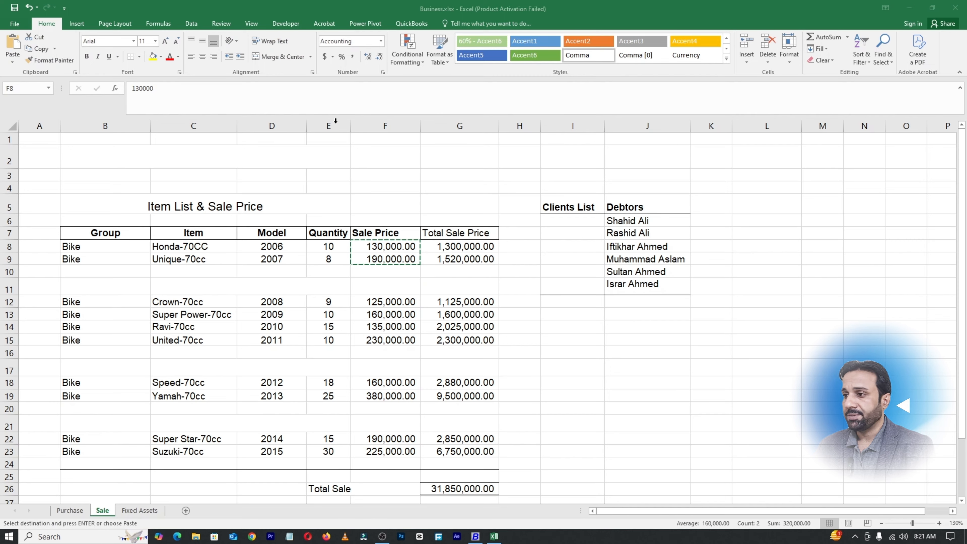
pyautogui.press('Escape')
pyautogui.hotkey('alt', 'Tab')
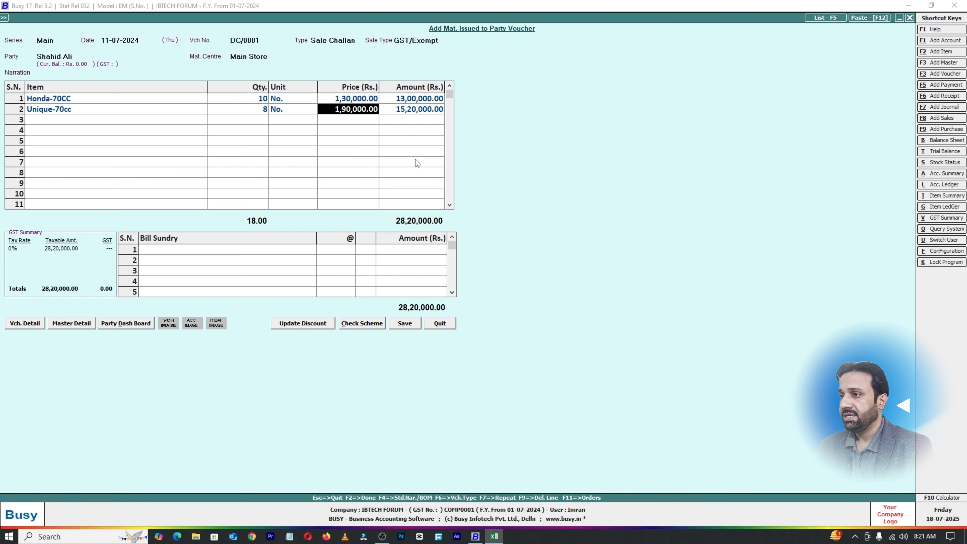
pyautogui.click(101, 73)
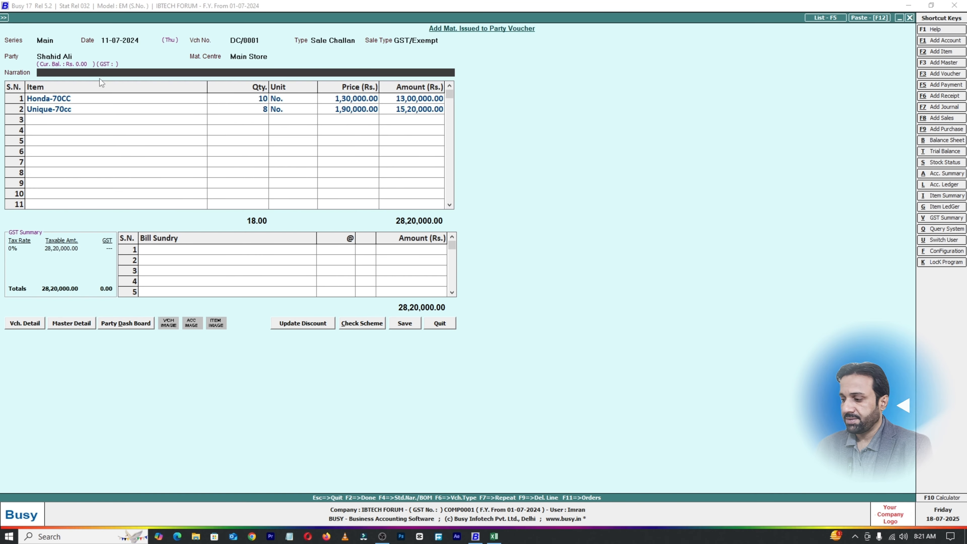
# Finish the challan and confirm the Honda-70CC and Unique-70cc challan references
pyautogui.press('F2')
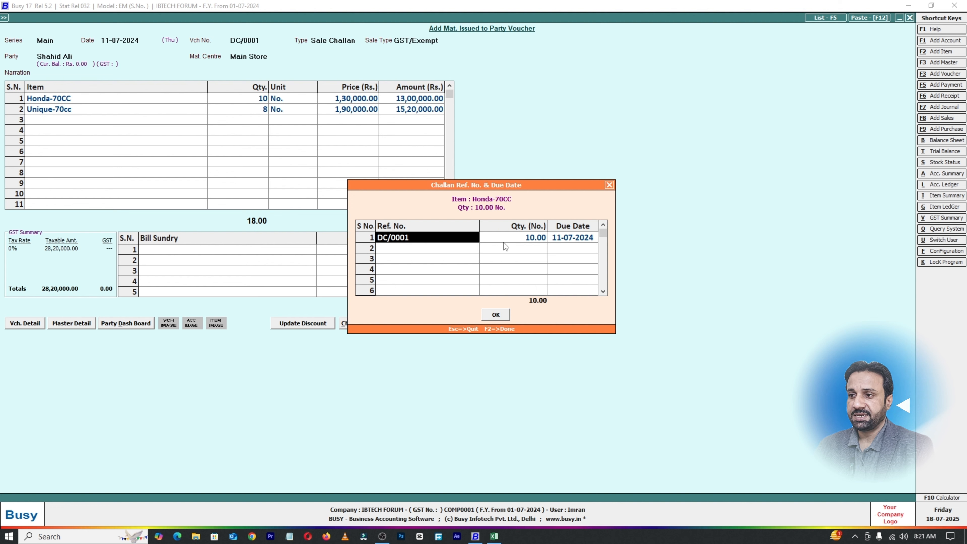
pyautogui.moveTo(490, 183); pyautogui.dragTo(367, 119)
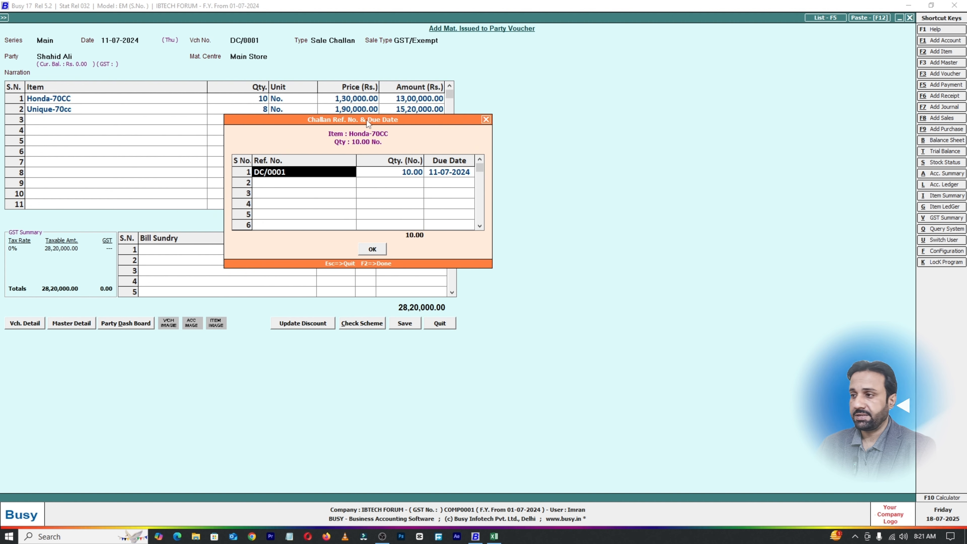
pyautogui.press('F2')
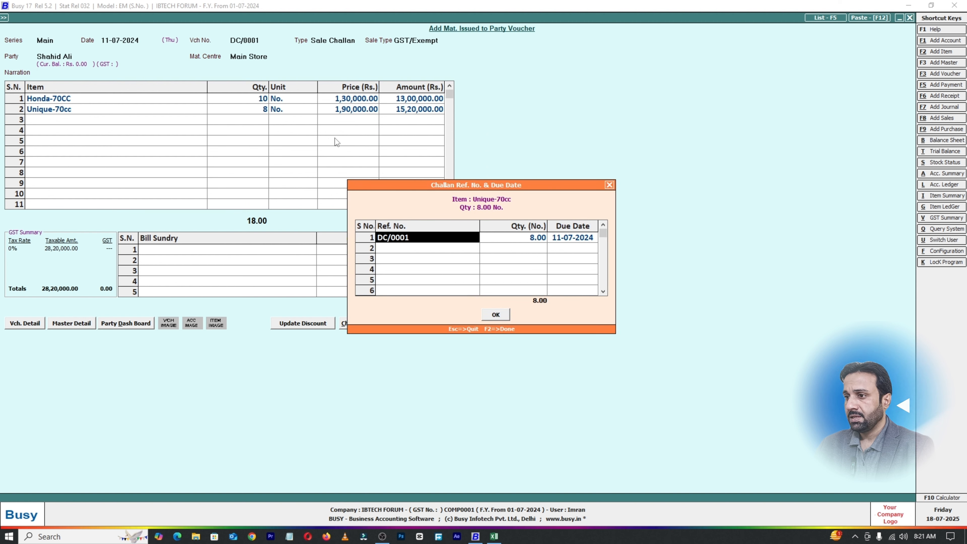
pyautogui.press('F2')
# Save the challan and start a Main-series sales voucher dated 11-07-2024
pyautogui.press('Return')
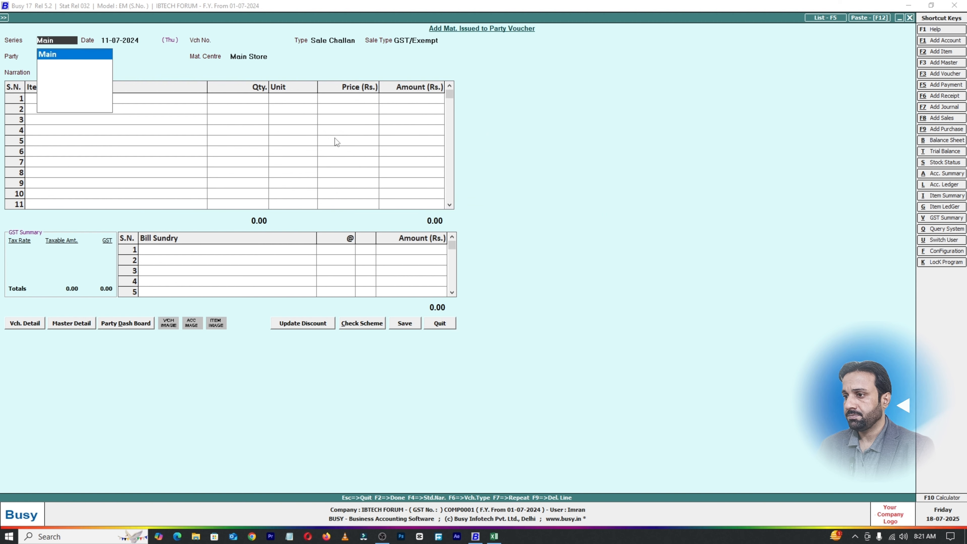
pyautogui.press('Escape')
pyautogui.press('Escape')
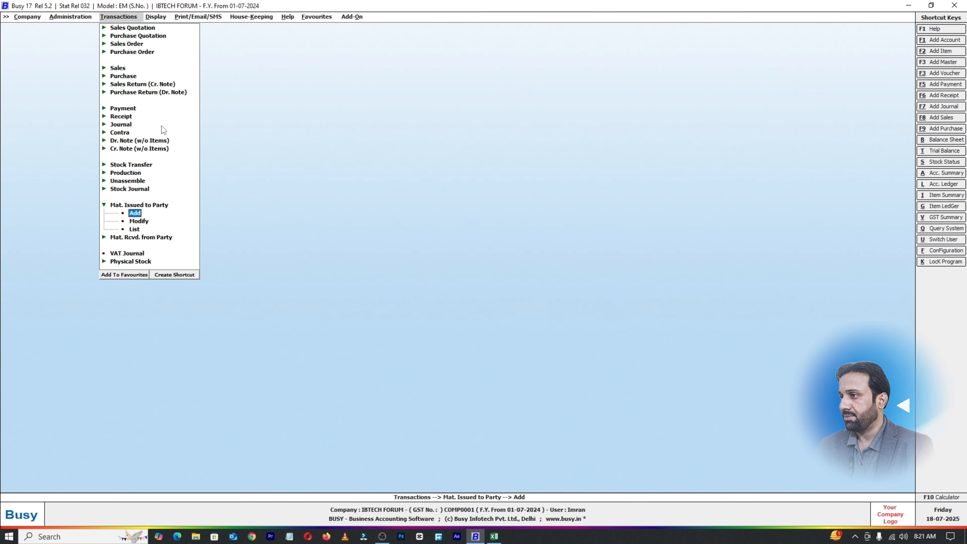
pyautogui.click(120, 69)
pyautogui.click(136, 75)
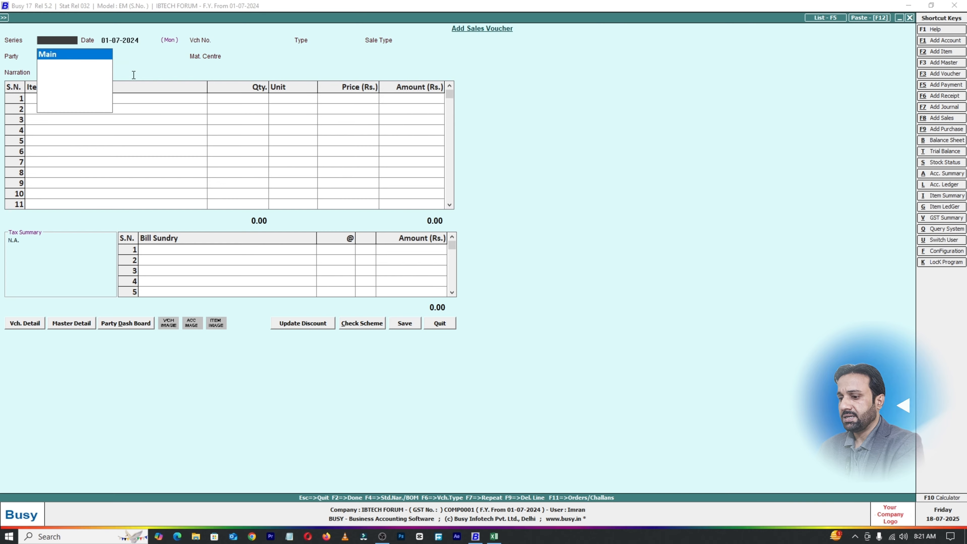
pyautogui.press('Return')
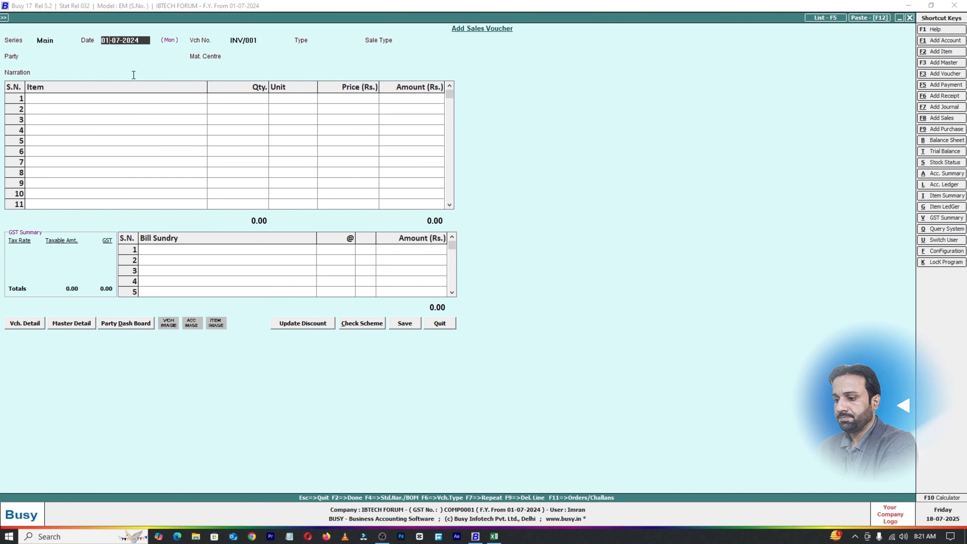
pyautogui.write('11')
pyautogui.press('Return')
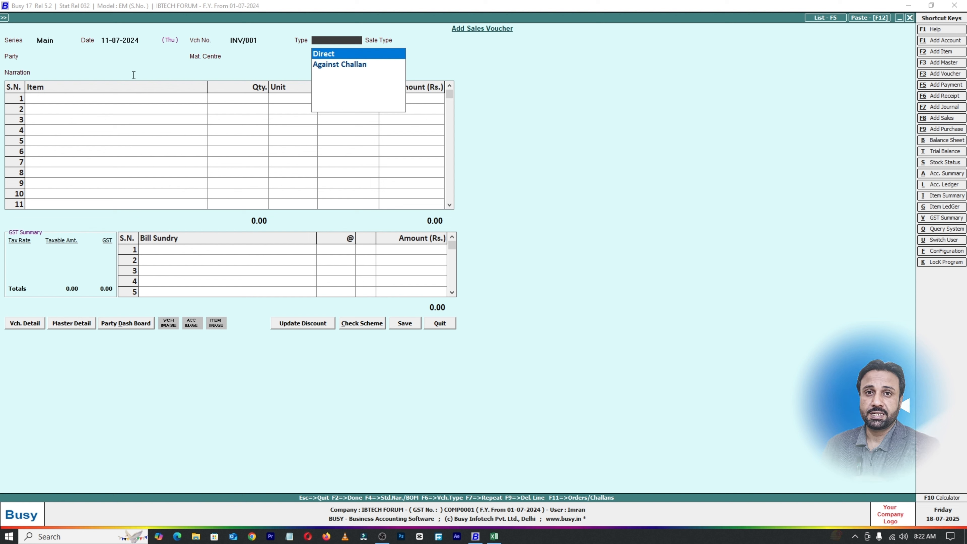
# Set the voucher type to Against Challan and the sale type to GST/Exempt
pyautogui.press('Down')
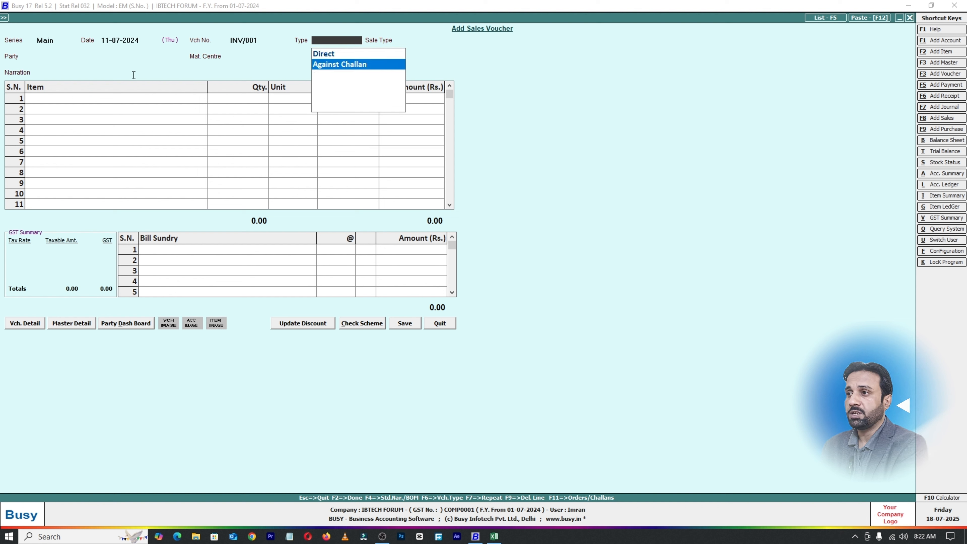
pyautogui.press('Return')
pyautogui.press('Down')
pyautogui.press('Down')
pyautogui.press('Down')
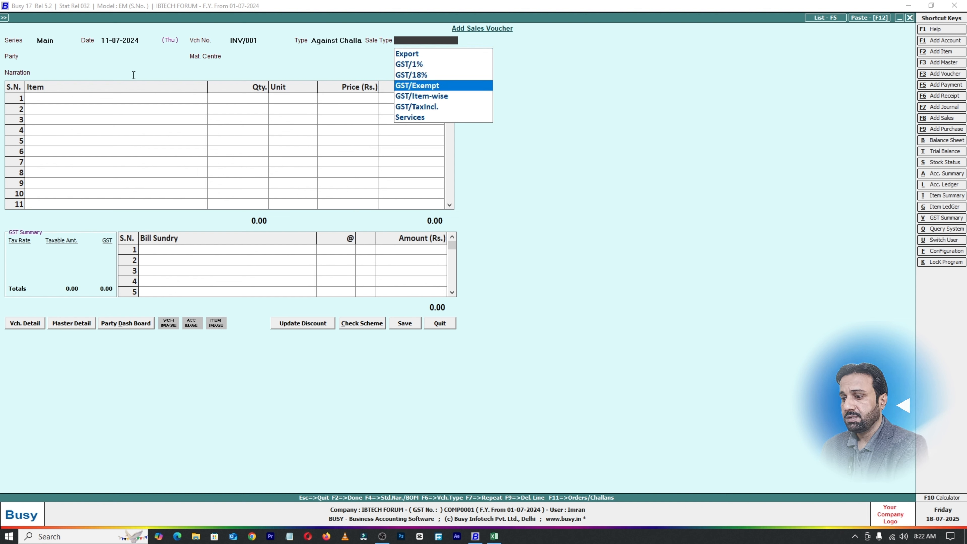
pyautogui.press('Return')
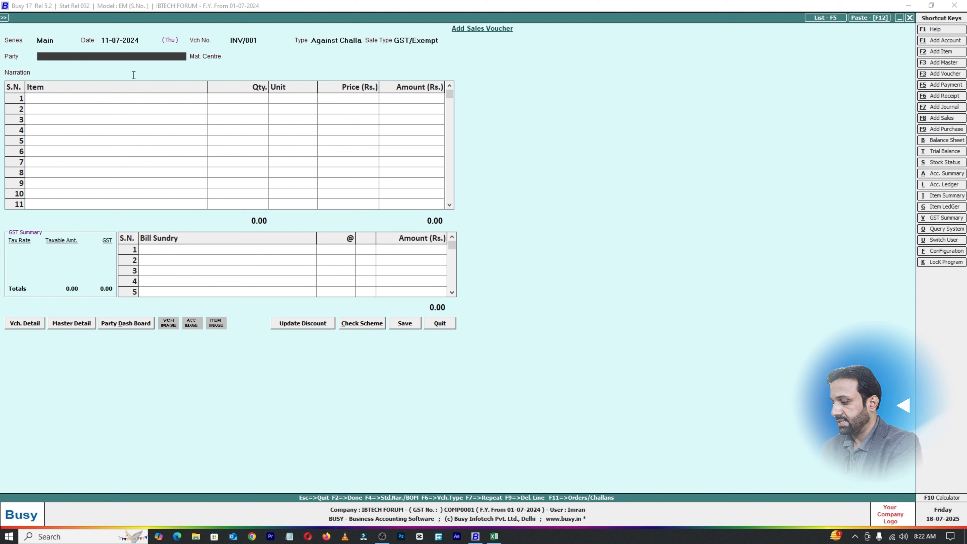
# Select the customer's party account, accept the other-state warning and Main Store, and remove the stray Air Conditioners row
pyautogui.write('sha')
pyautogui.press('Return')
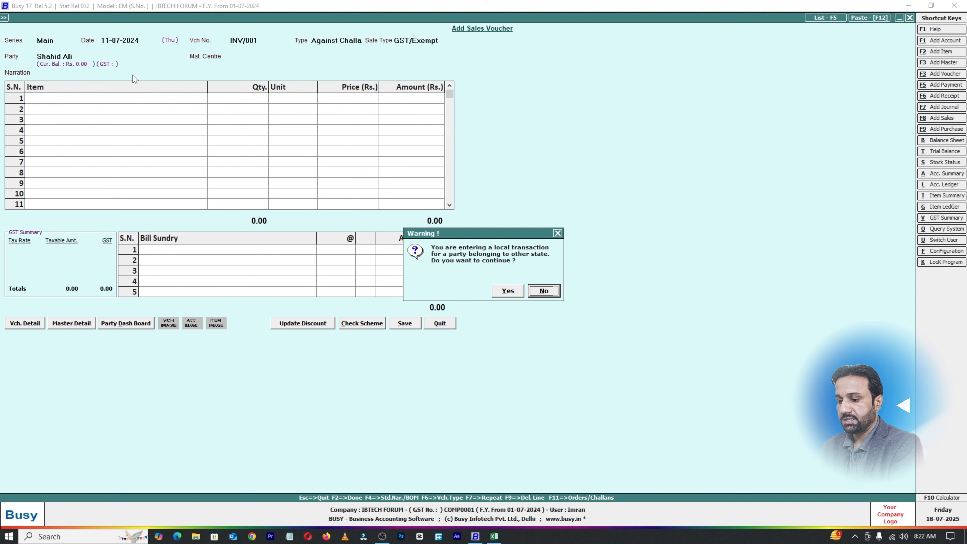
pyautogui.press('y')
pyautogui.press('Return')
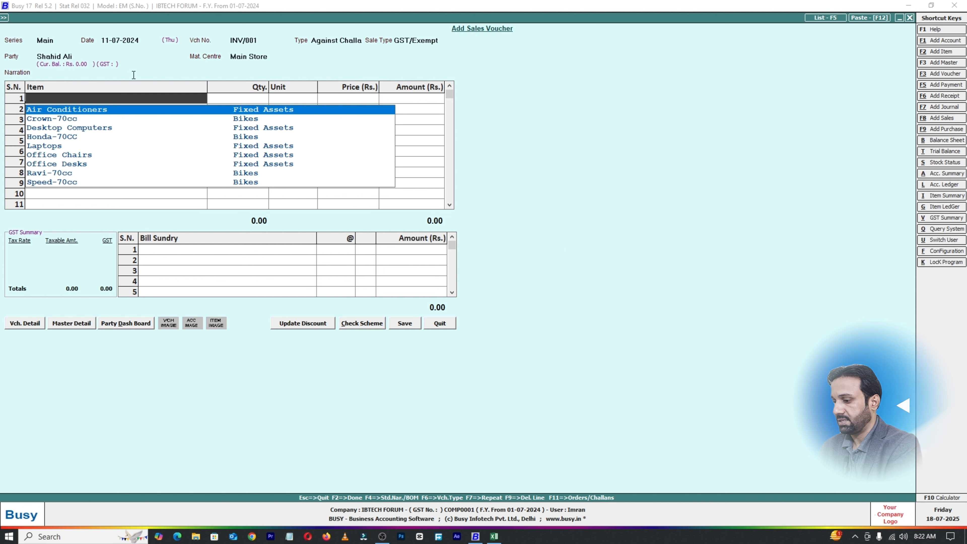
pyautogui.press('Escape')
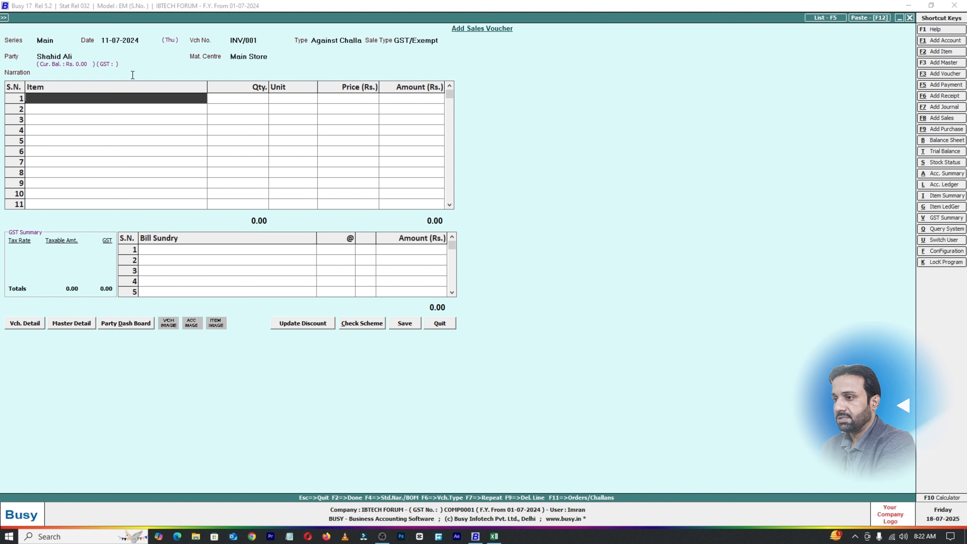
pyautogui.press('Return')
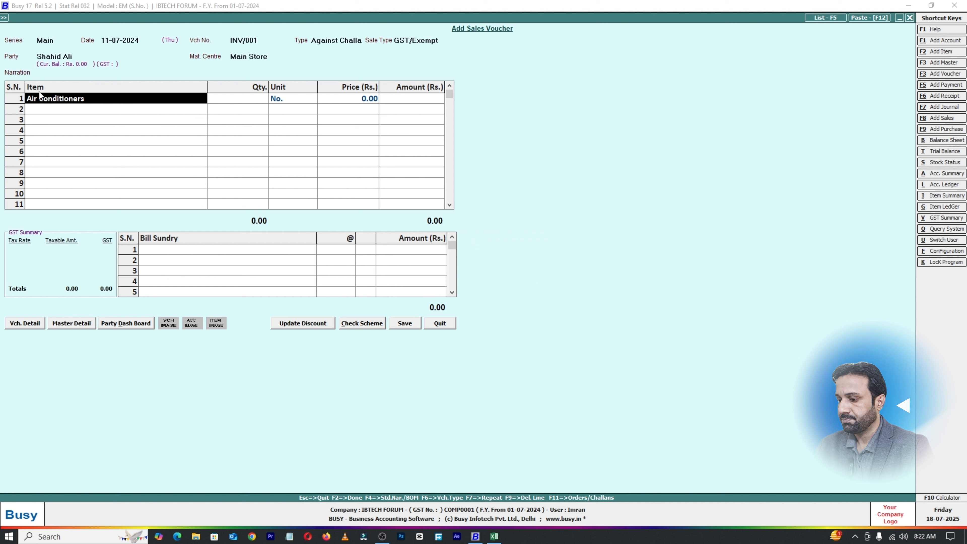
pyautogui.press('F9')
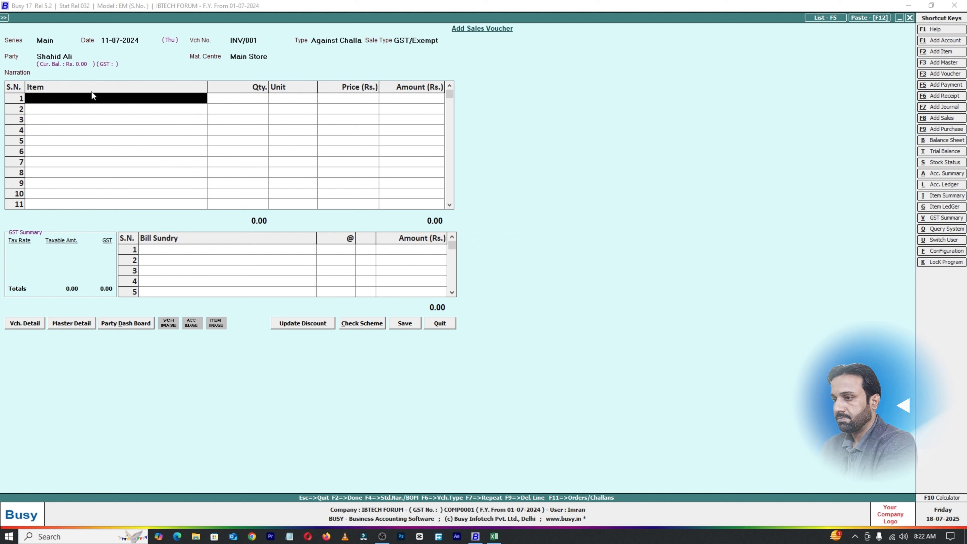
# Pull challan DC/0001's Honda-70CC and Unique-70cc items into the invoice, totalling 28,20,000.00
pyautogui.press('F11')
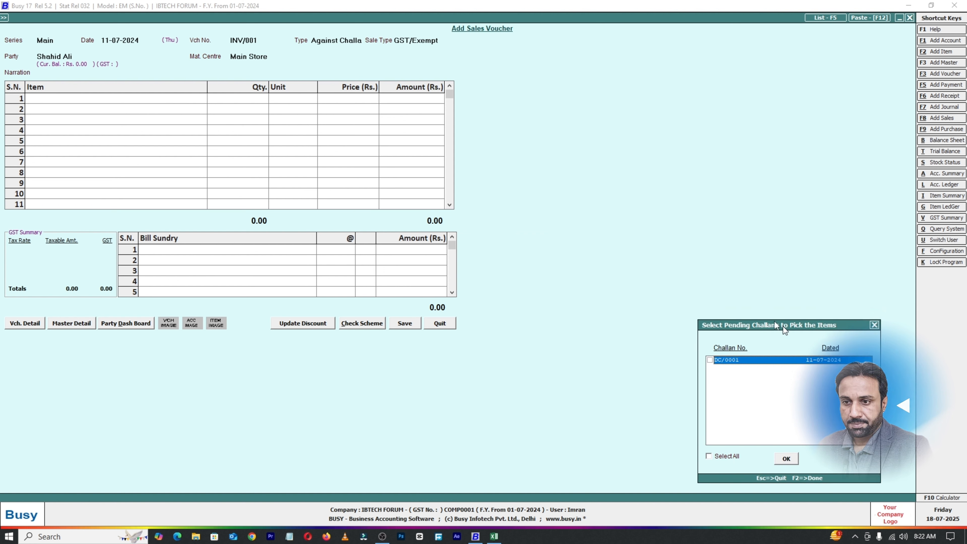
pyautogui.moveTo(783, 327); pyautogui.dragTo(593, 113)
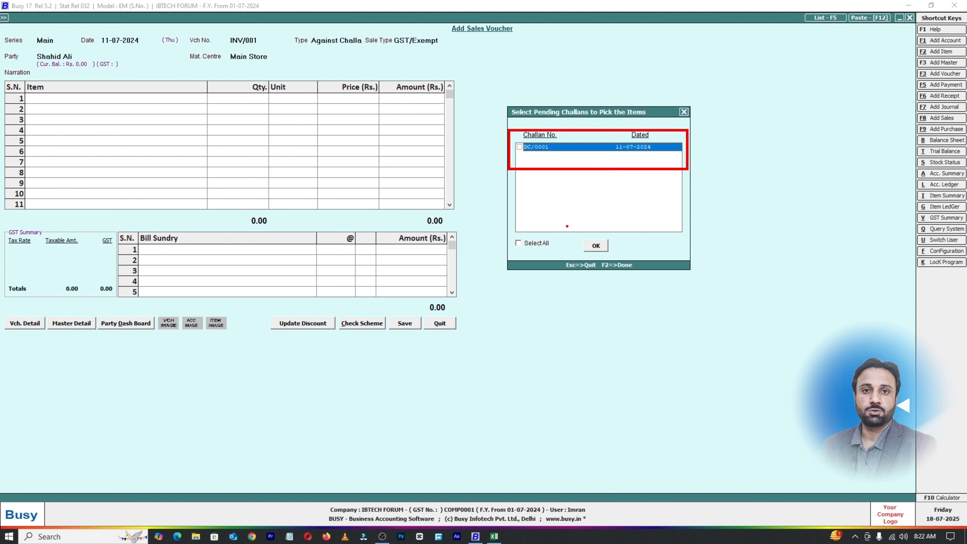
pyautogui.click(520, 147)
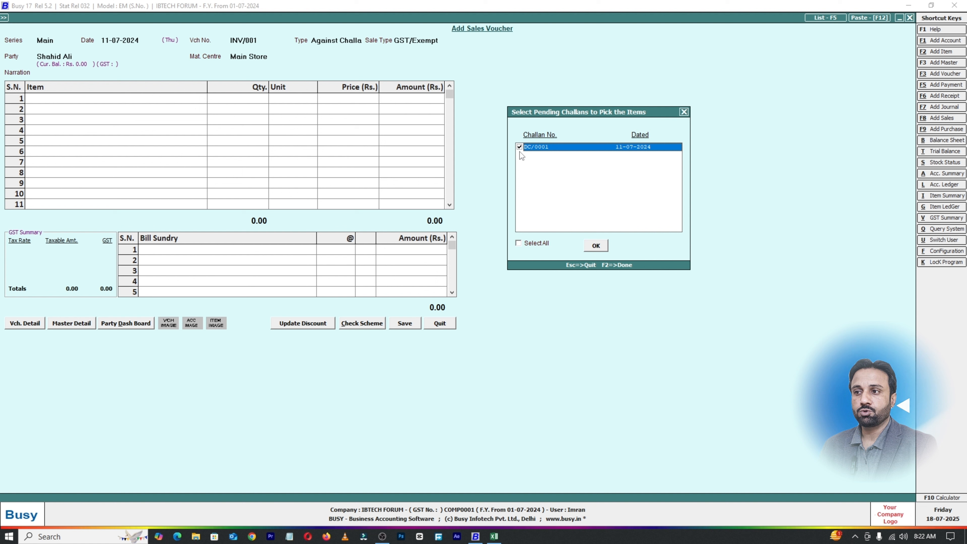
pyautogui.click(591, 244)
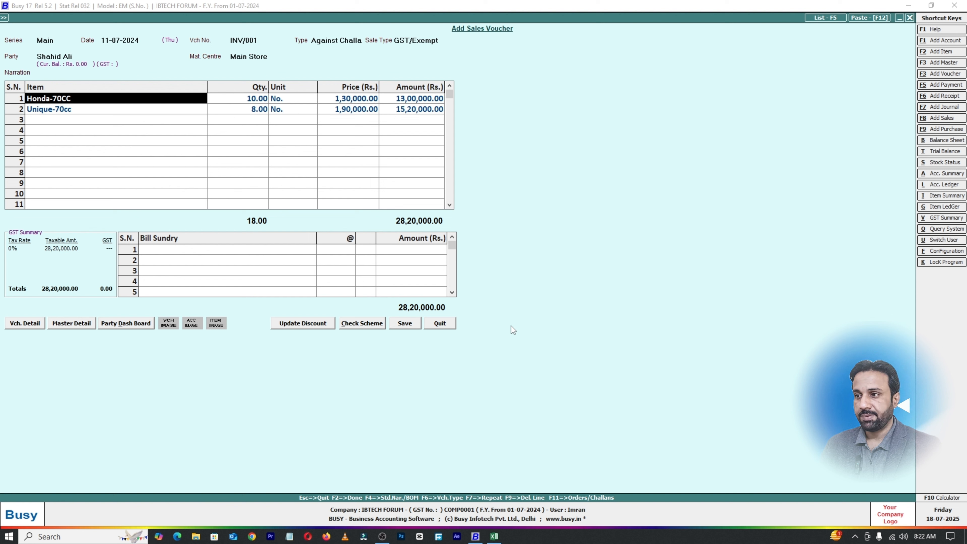
# Save the invoice, confirming the VAT details and the Honda-70CC and Unique-70cc challan adjustments
pyautogui.click(397, 326)
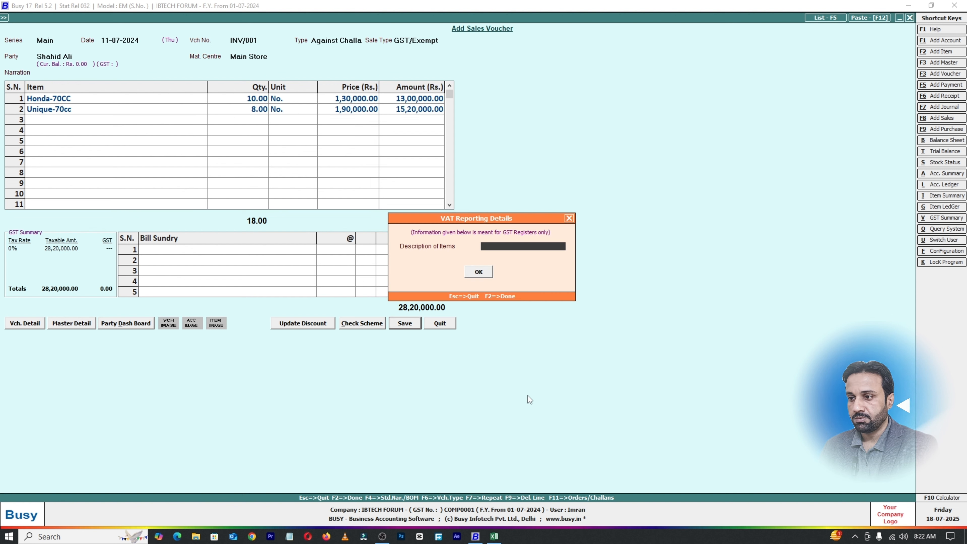
pyautogui.click(479, 272)
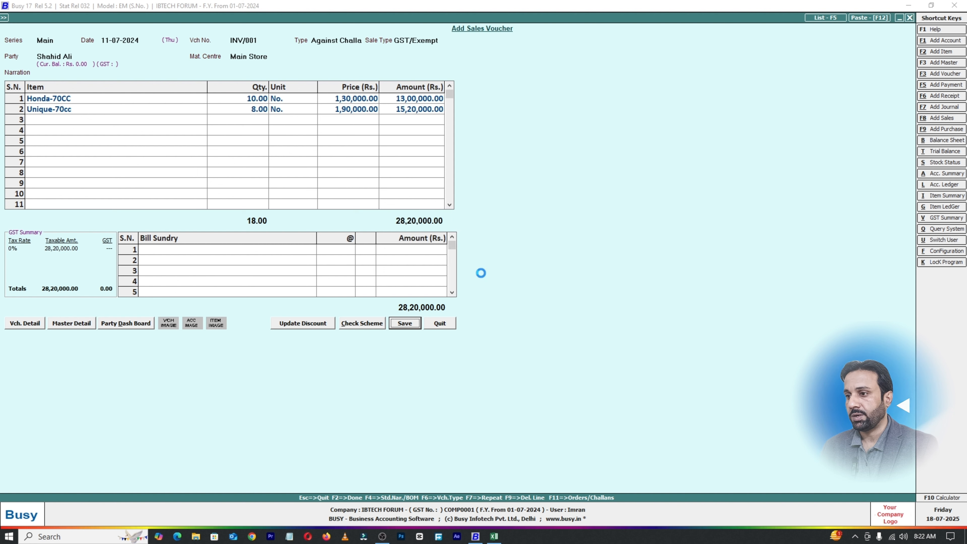
pyautogui.click(494, 315)
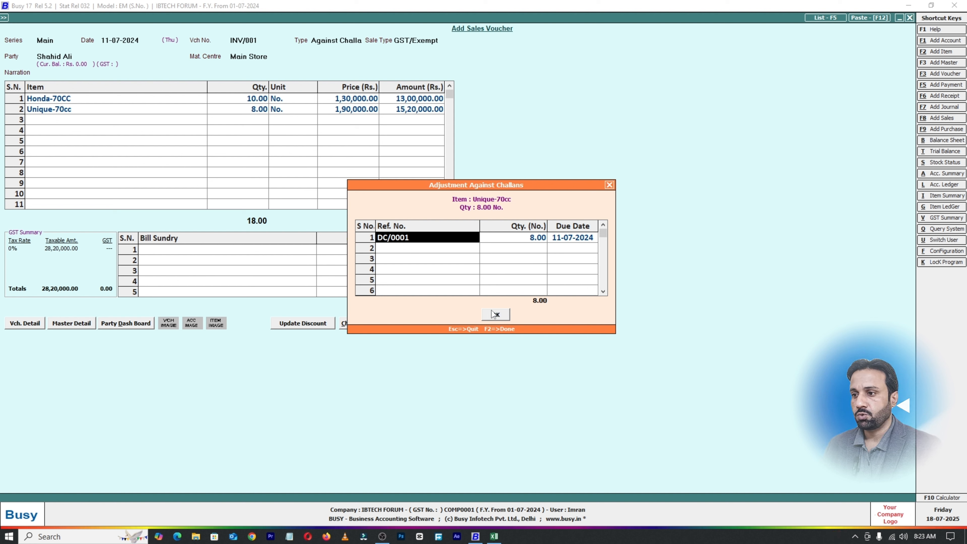
pyautogui.click(496, 314)
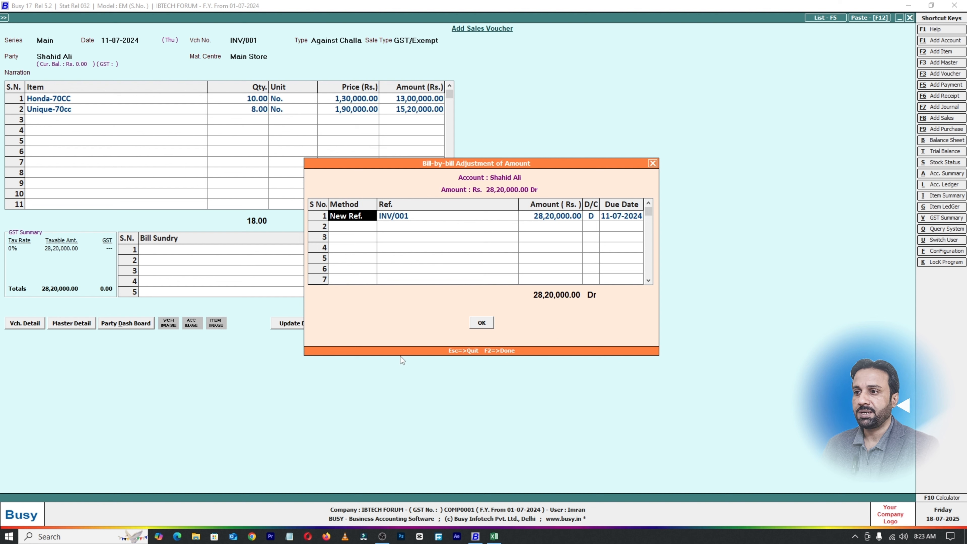
# Confirm the bill-by-bill adjustment as new reference INV/001 and print it in STANDARD format
pyautogui.moveTo(518, 167); pyautogui.dragTo(438, 130)
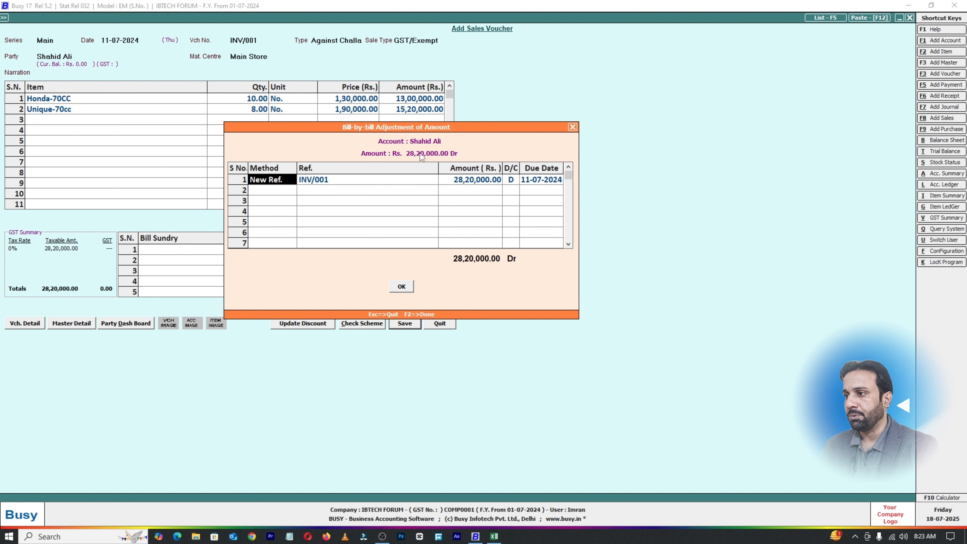
pyautogui.press('Return')
pyautogui.press('Return')
pyautogui.press('Return')
pyautogui.press('Return')
pyautogui.press('Return')
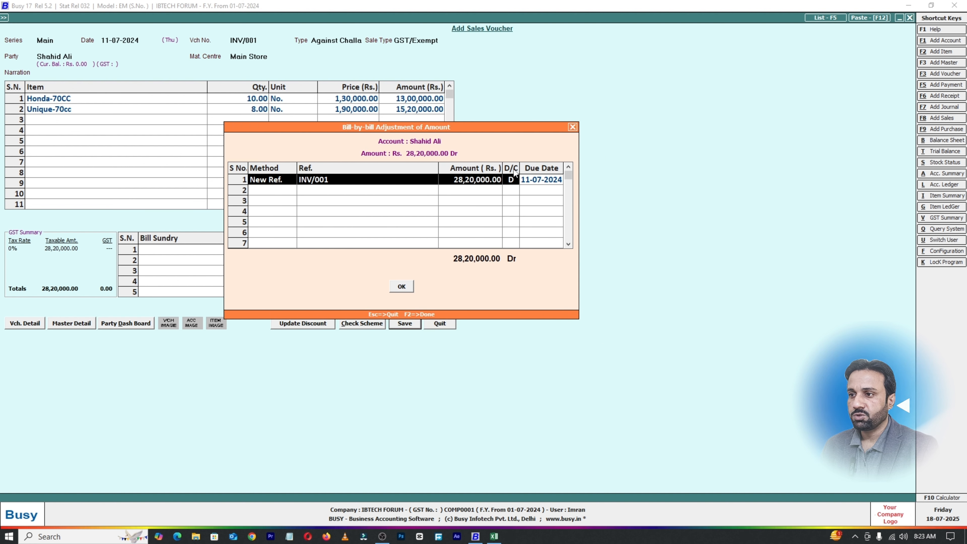
pyautogui.click(403, 287)
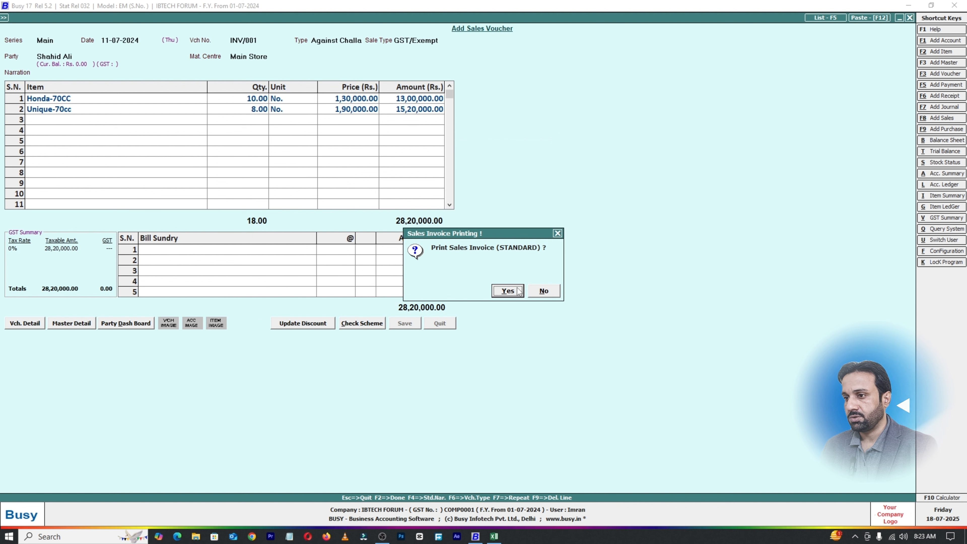
pyautogui.click(507, 292)
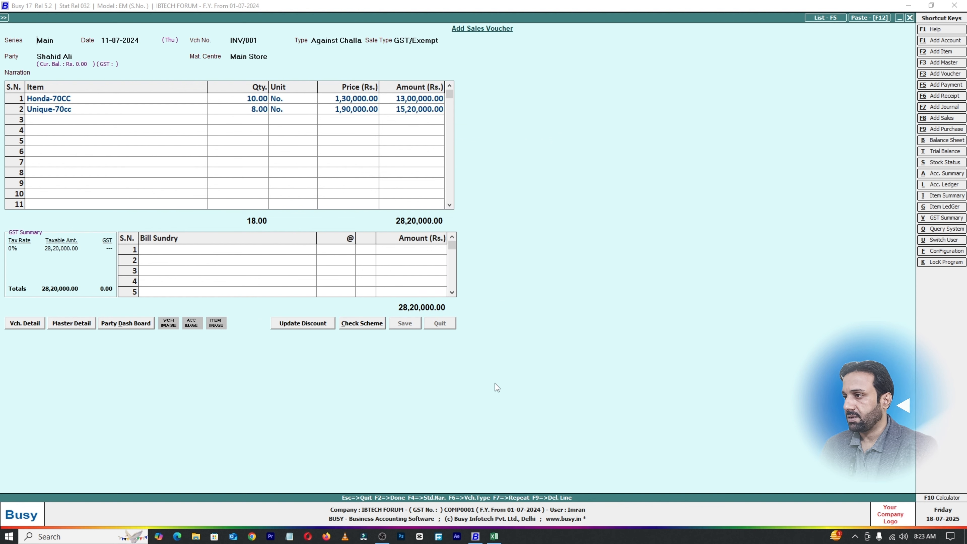
pyautogui.press('Return')
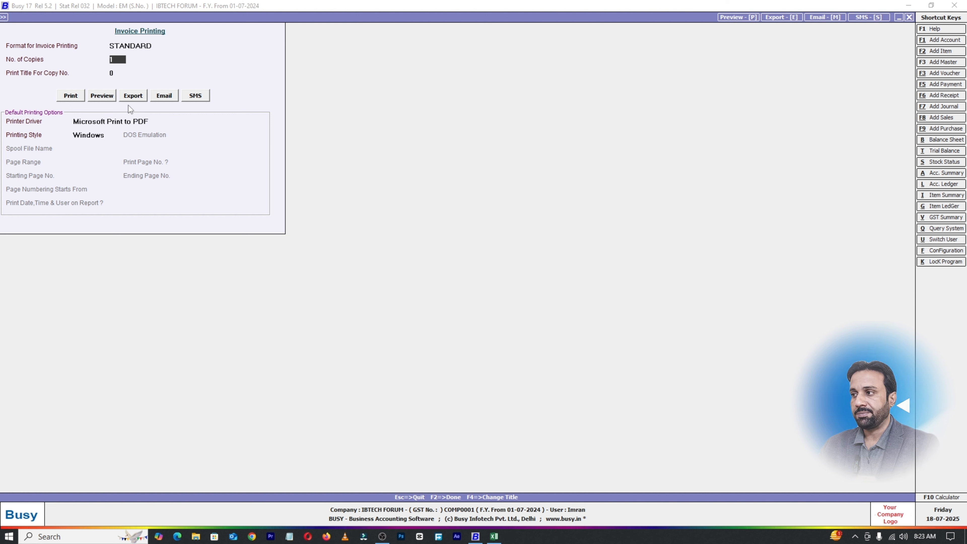
# Leave invoice printing and display the horizontal standard Balance Sheet date-wise as at 11-07-2024
pyautogui.press('Escape')
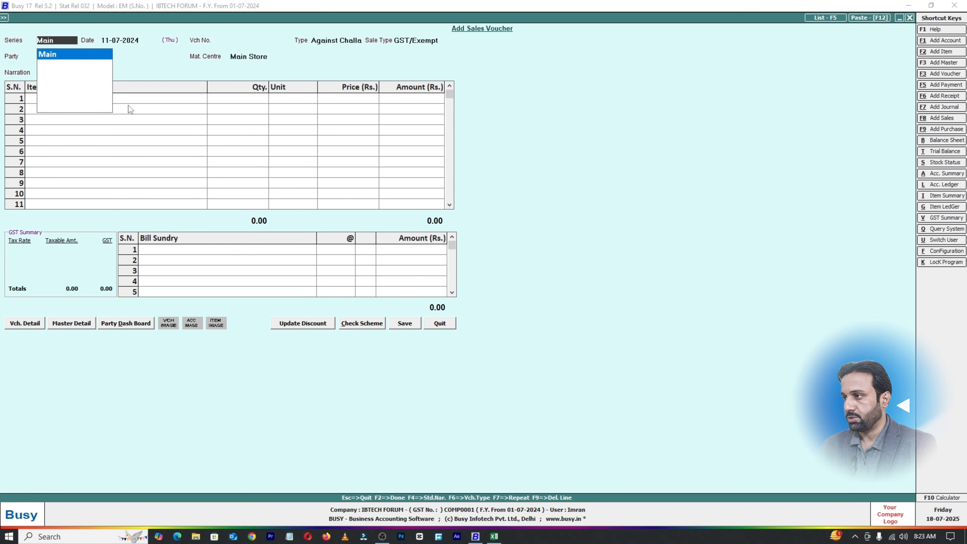
pyautogui.press('Escape')
pyautogui.press('Escape')
pyautogui.click(157, 17)
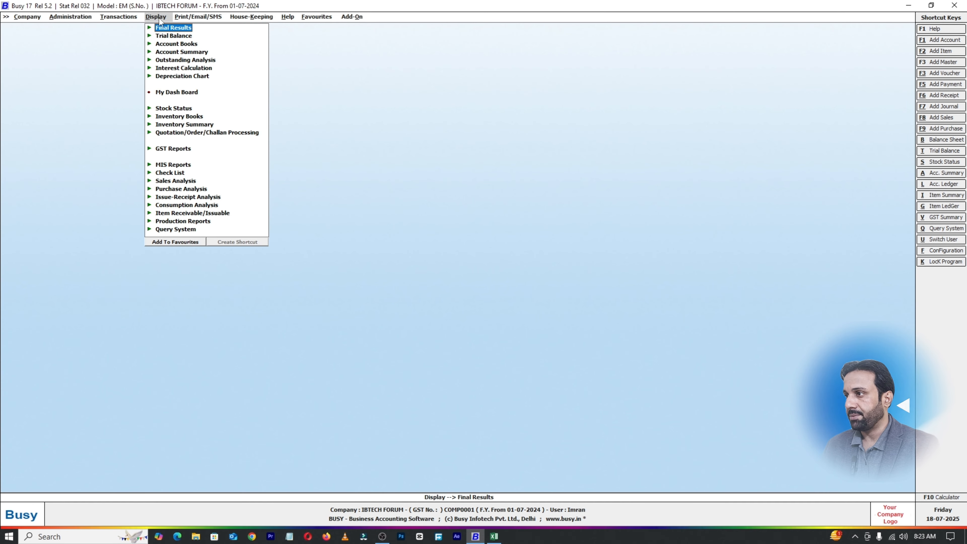
pyautogui.click(178, 27)
pyautogui.click(214, 37)
pyautogui.click(244, 44)
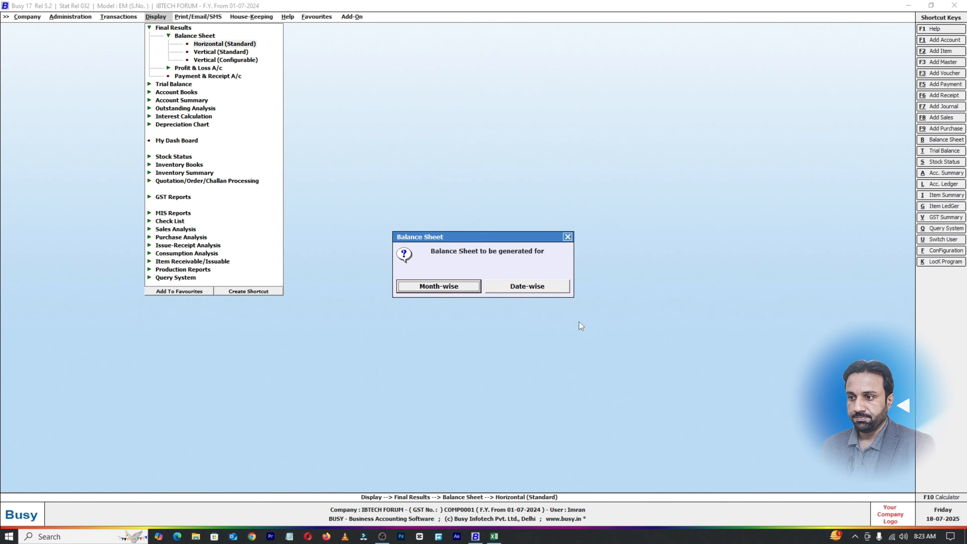
pyautogui.click(539, 287)
pyautogui.press('F2')
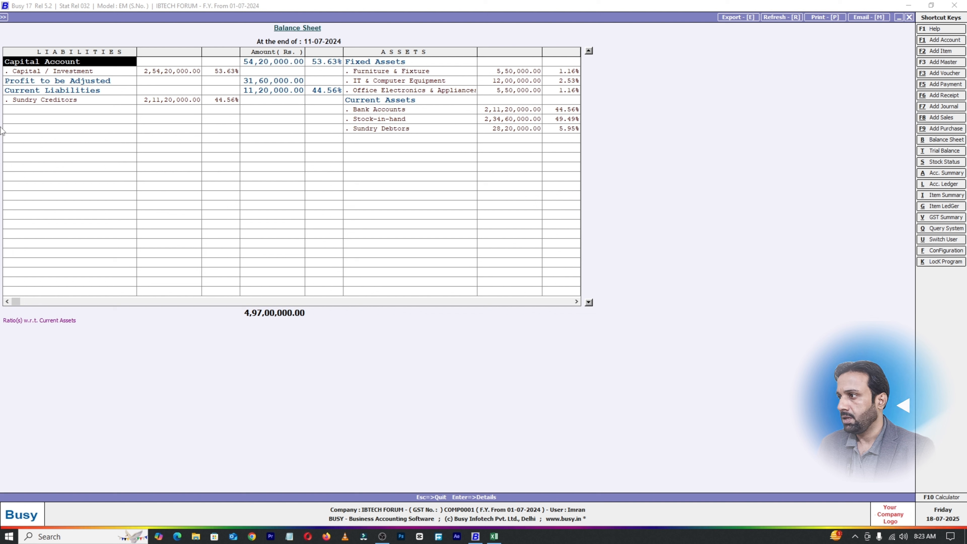
# Review Capital and Sundry Creditors (2,11,20,000.00), then drill into Profit & Loss showing 28,20,000.00 sales
pyautogui.click(164, 73)
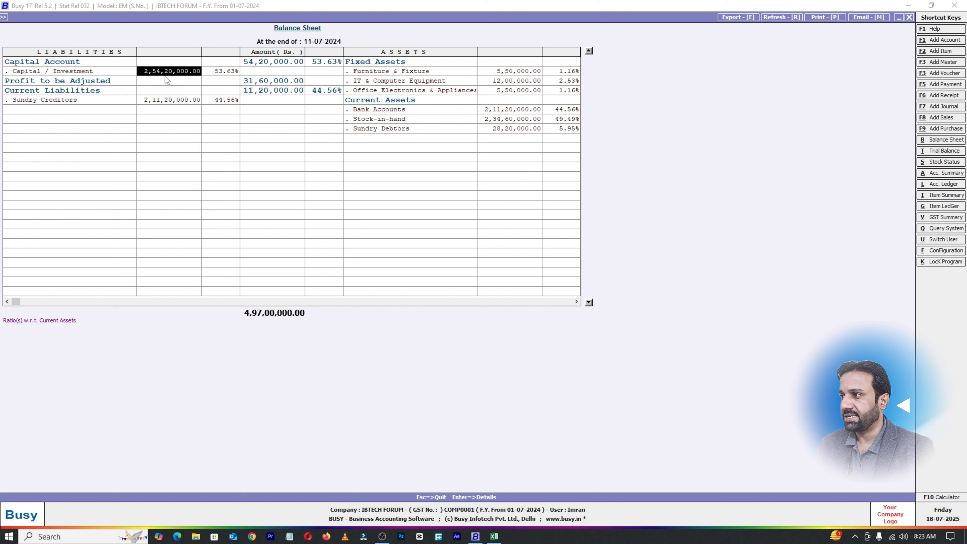
pyautogui.click(53, 102)
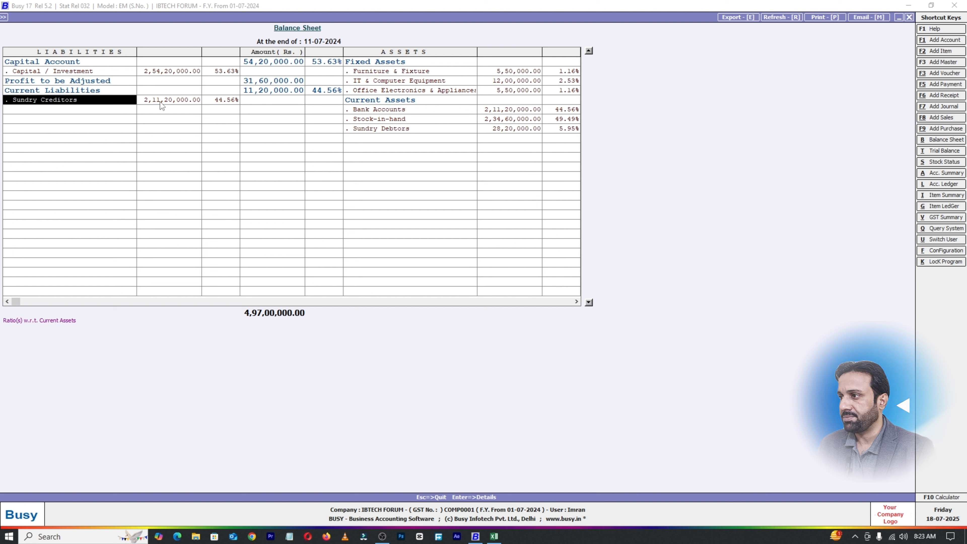
pyautogui.click(161, 102)
pyautogui.click(96, 102)
pyautogui.click(153, 102)
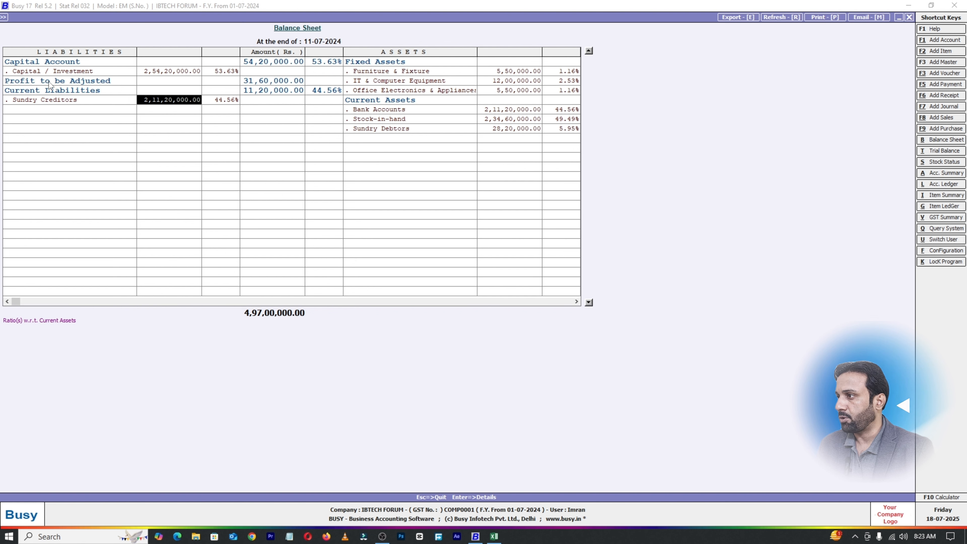
pyautogui.doubleClick(83, 84)
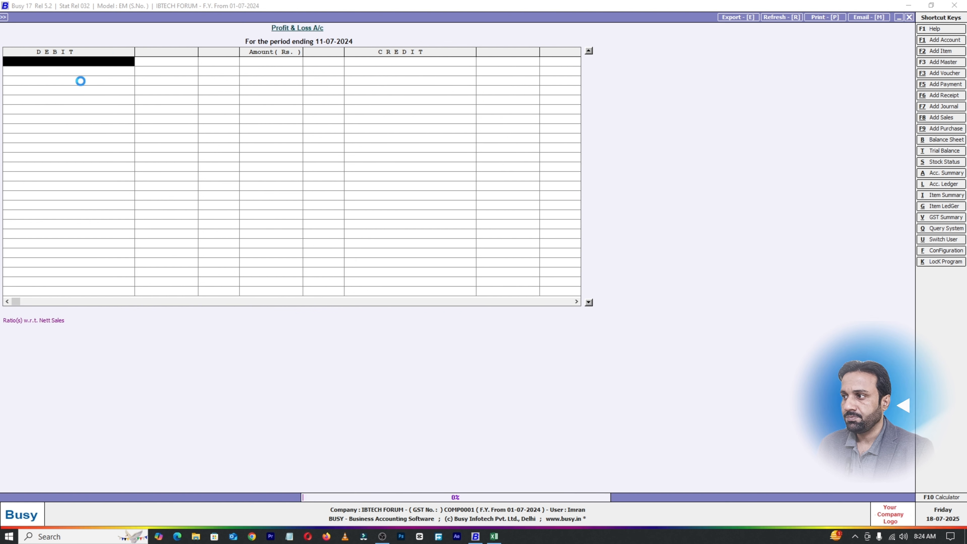
pyautogui.click(365, 93)
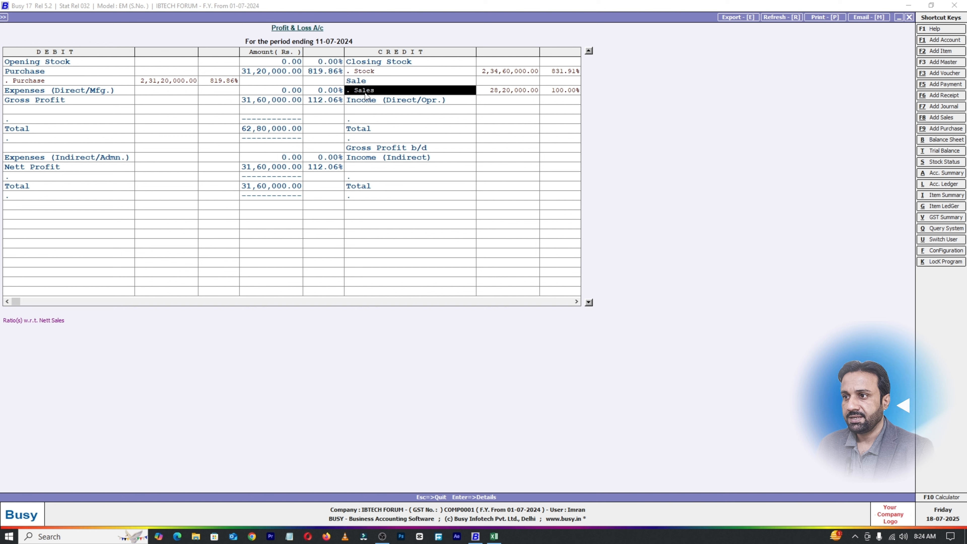